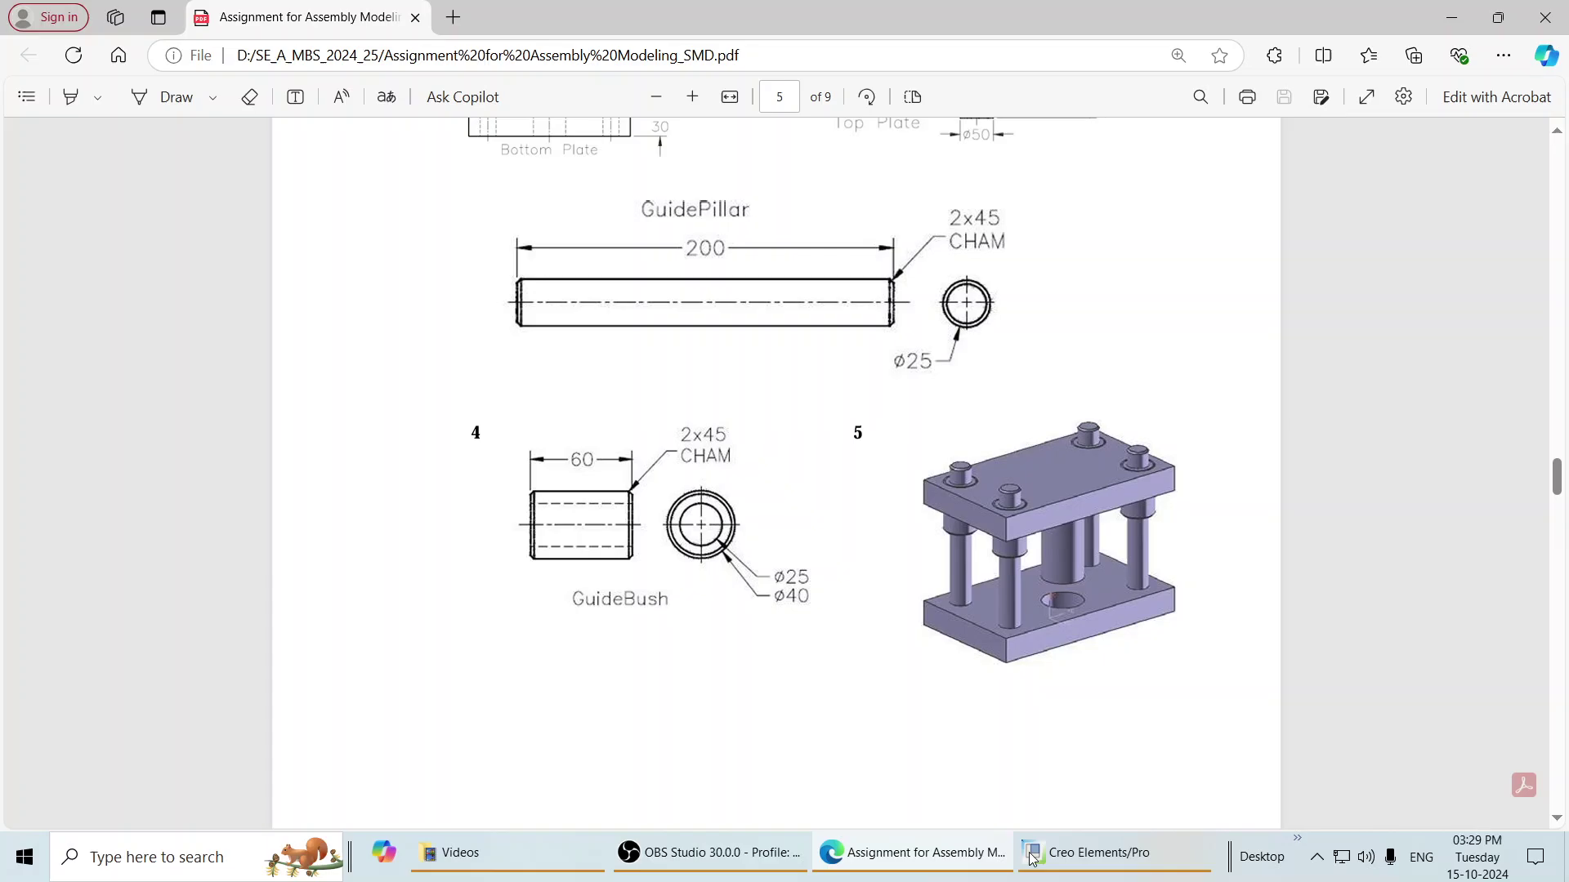
Step: Start a new assembly file in Creo without the default template
{"action": "left_click", "coordinate": [1092, 864]}
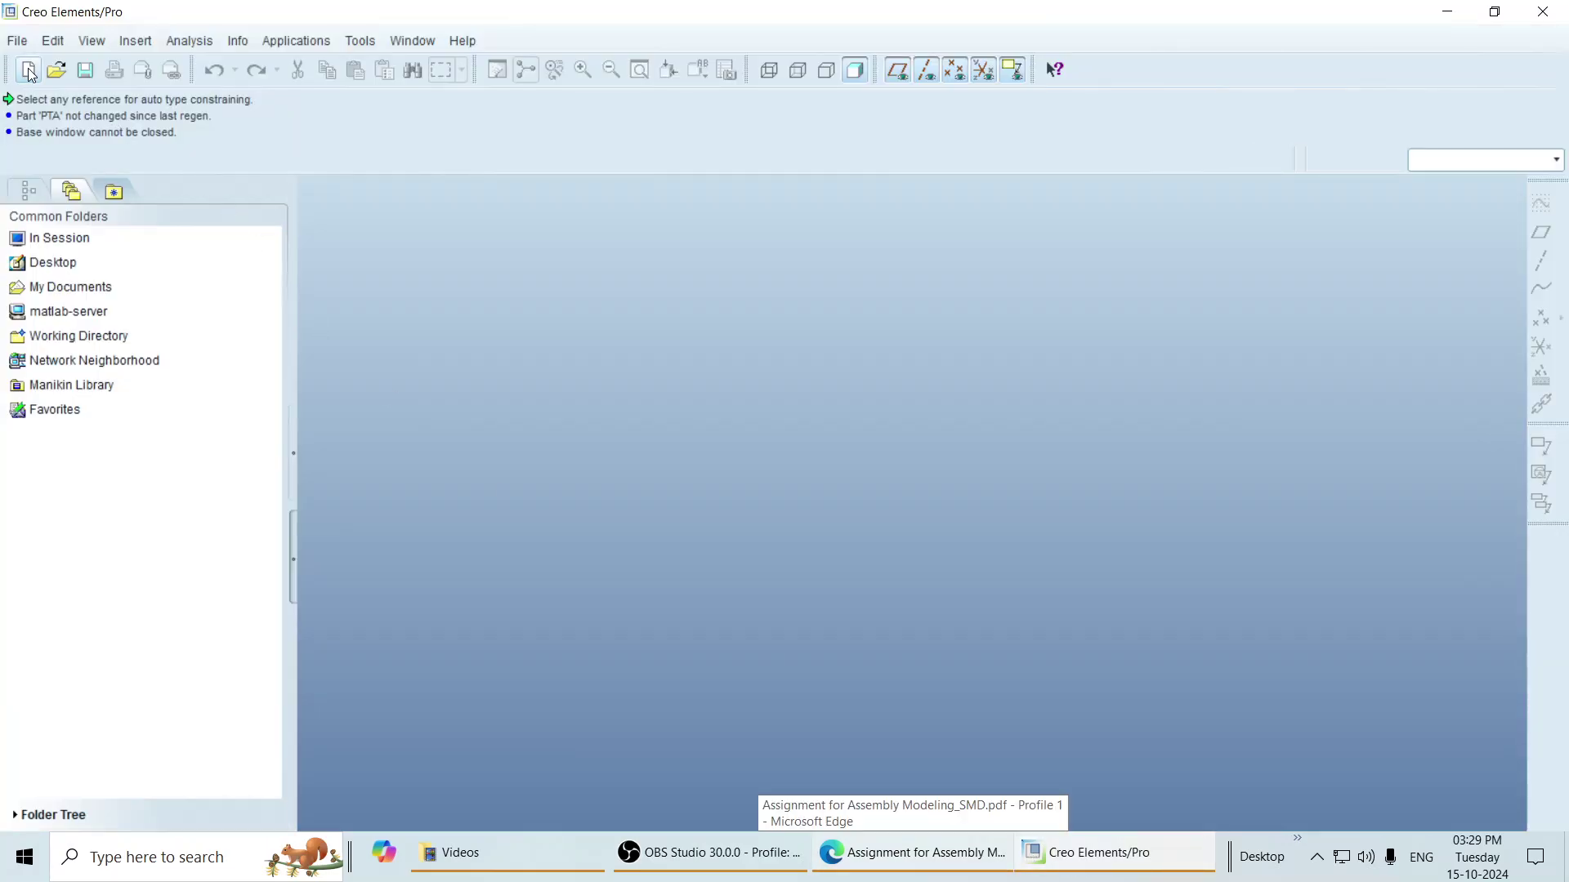
{"action": "left_click", "coordinate": [30, 72]}
{"action": "left_click", "coordinate": [640, 343]}
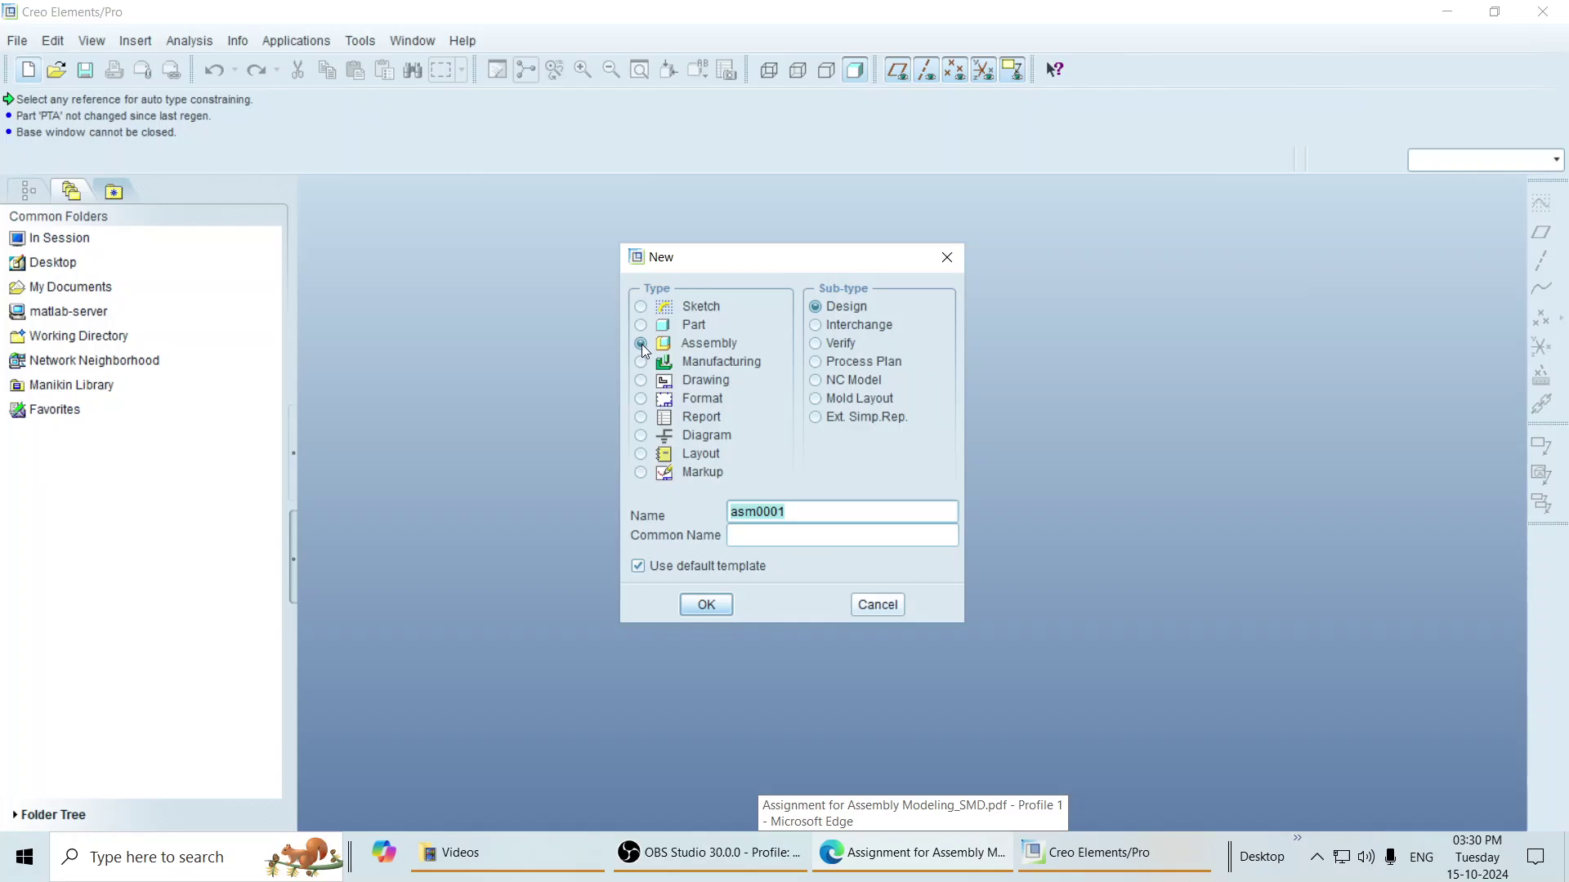
{"action": "left_click", "coordinate": [638, 566]}
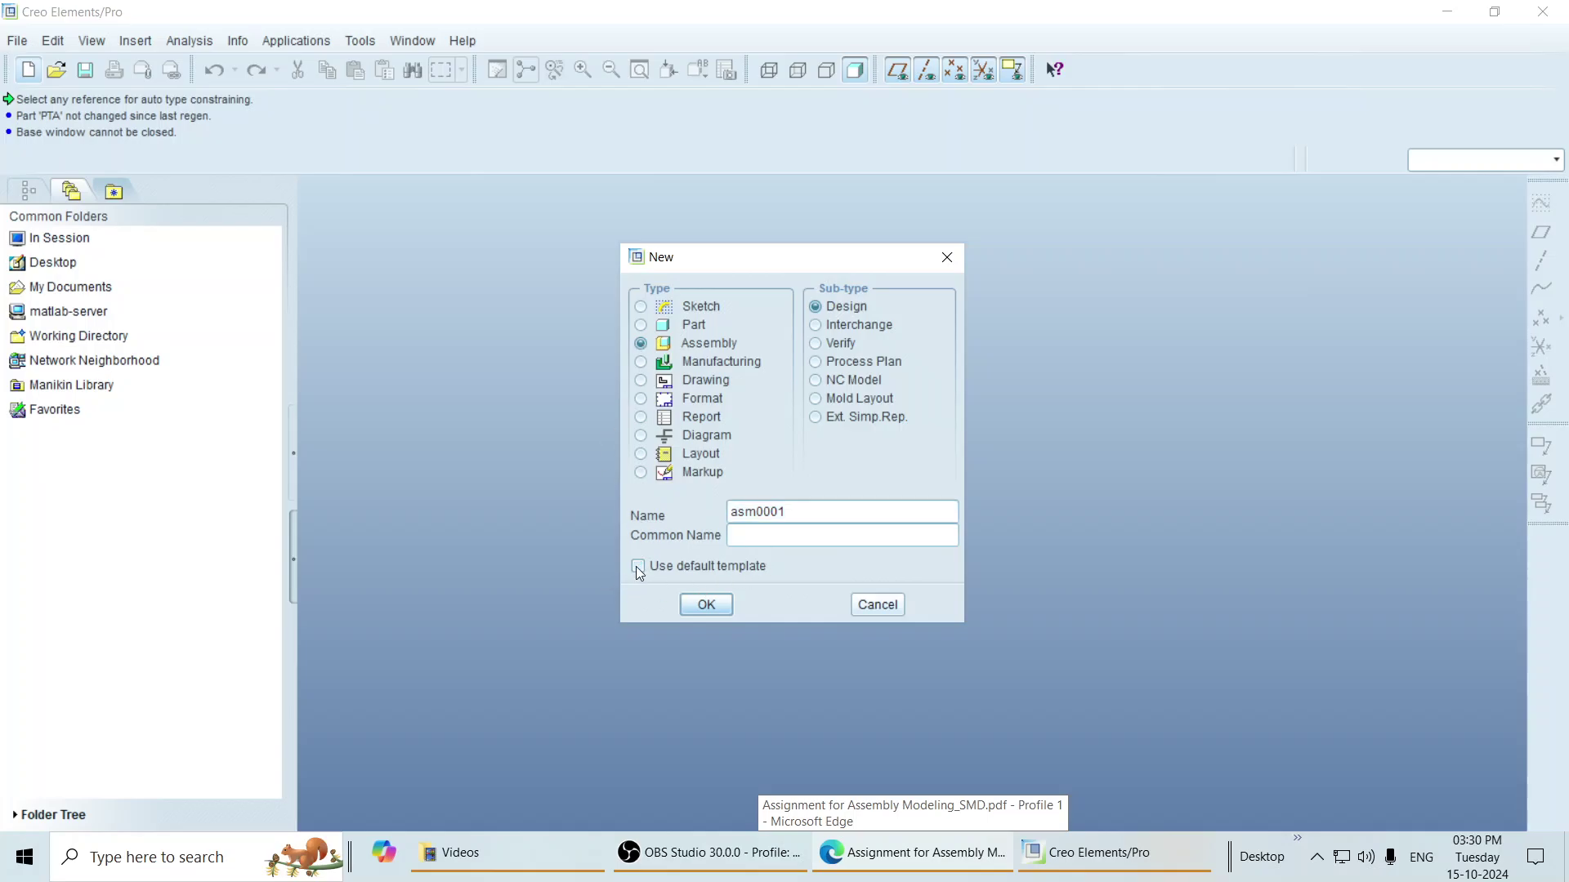
Step: Name the assembly Press_Tool_asmbly and base it on the mmns_asm_design template
{"action": "double_click", "coordinate": [764, 513]}
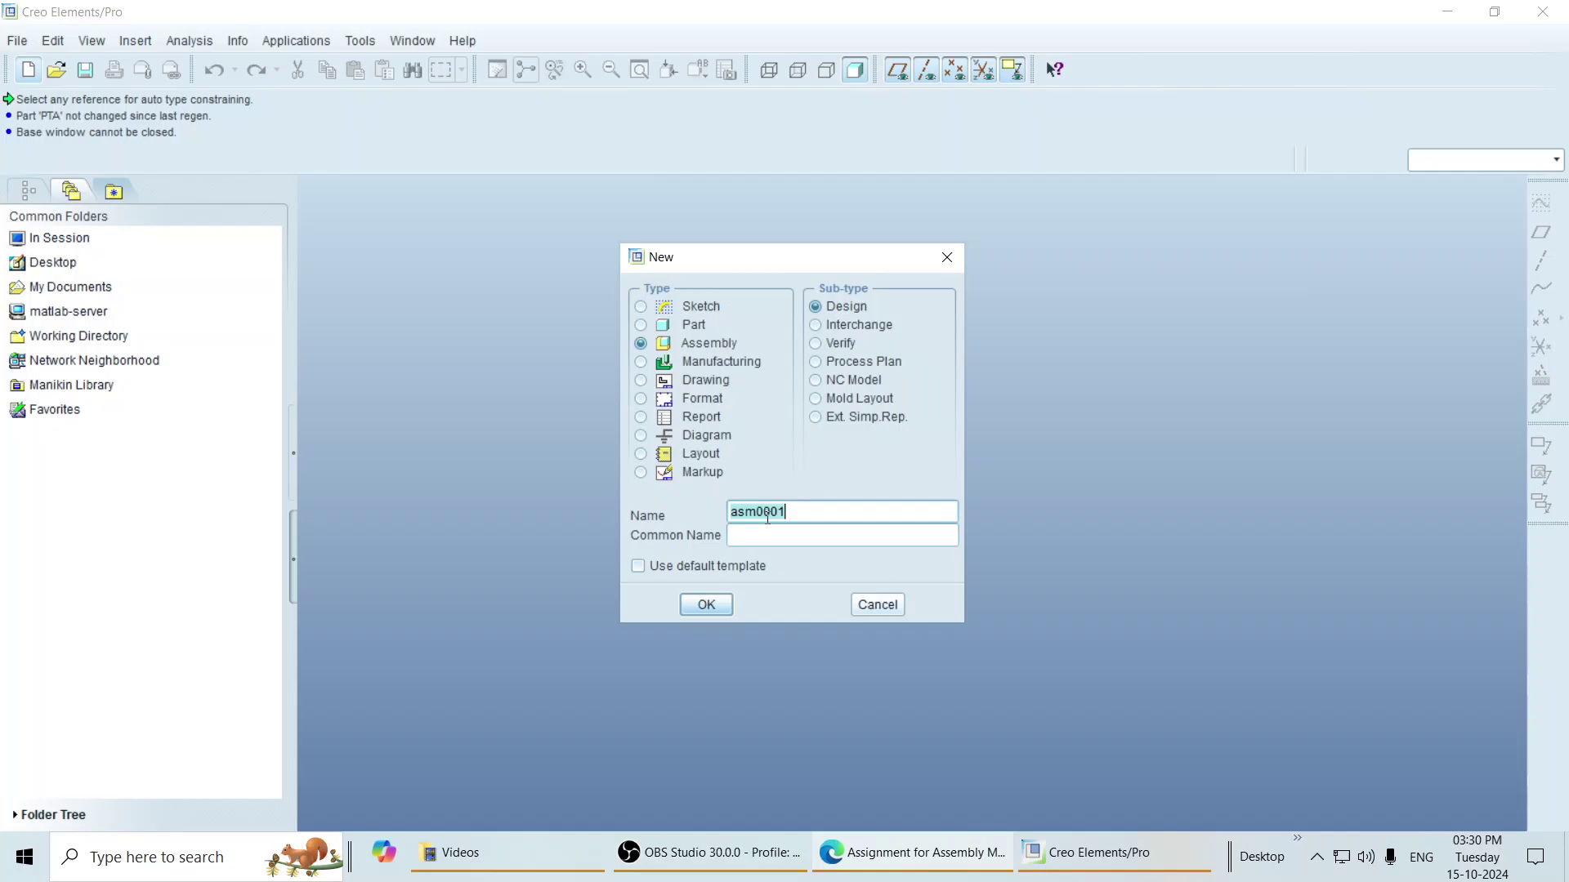
{"action": "type", "text": "Press"}
{"action": "key", "text": "BackSpace"}
{"action": "type", "text": "_Tool_asmbly"}
{"action": "left_click", "coordinate": [706, 605]}
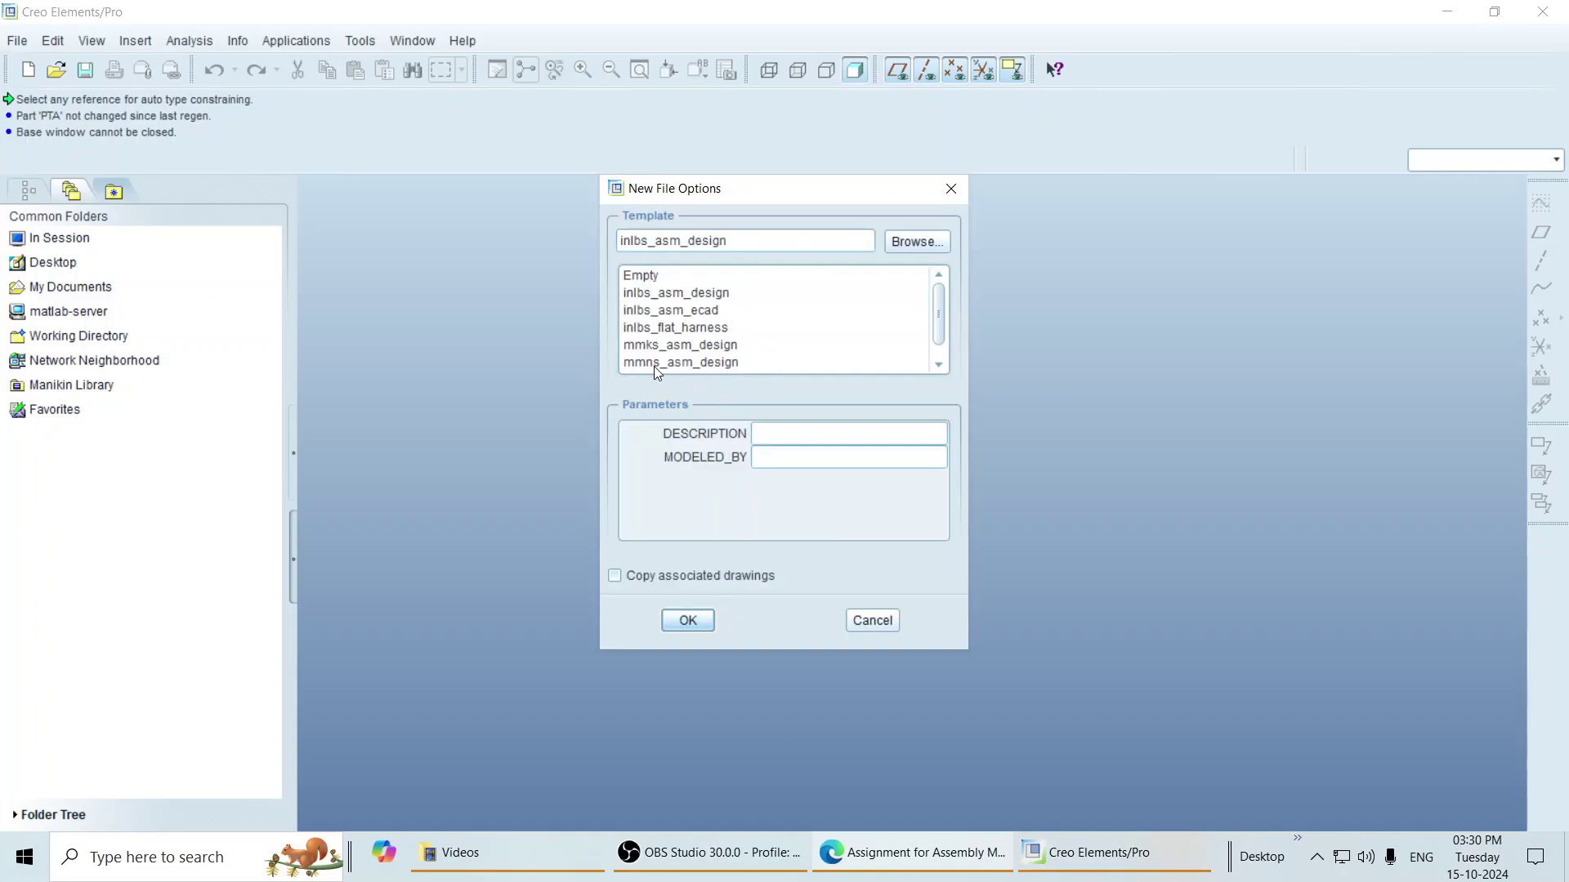
{"action": "left_click", "coordinate": [679, 365]}
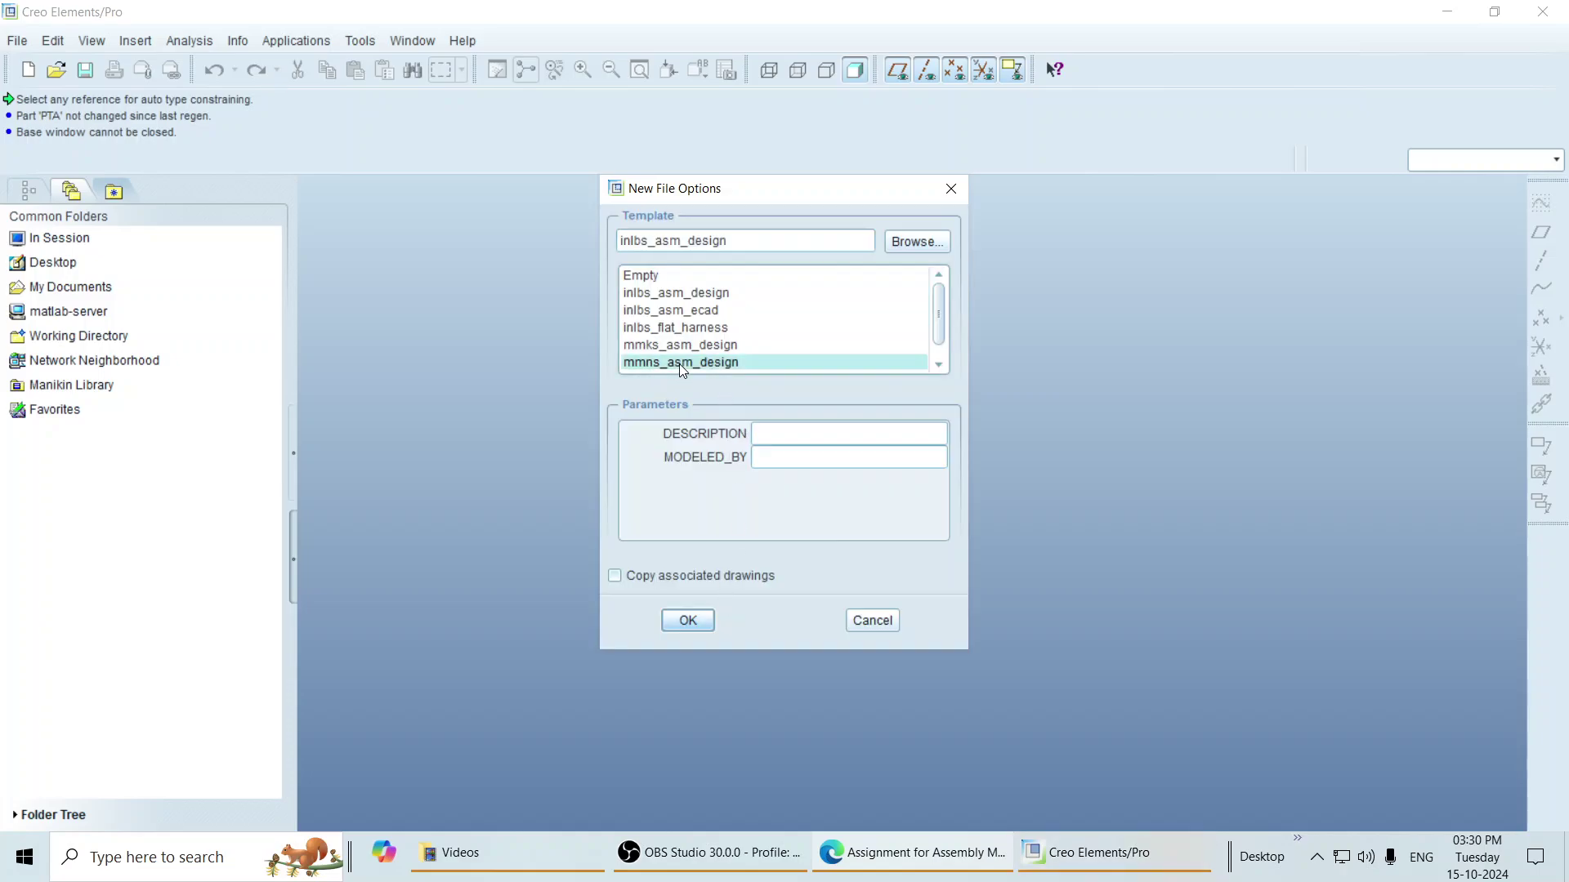
{"action": "left_click", "coordinate": [707, 622]}
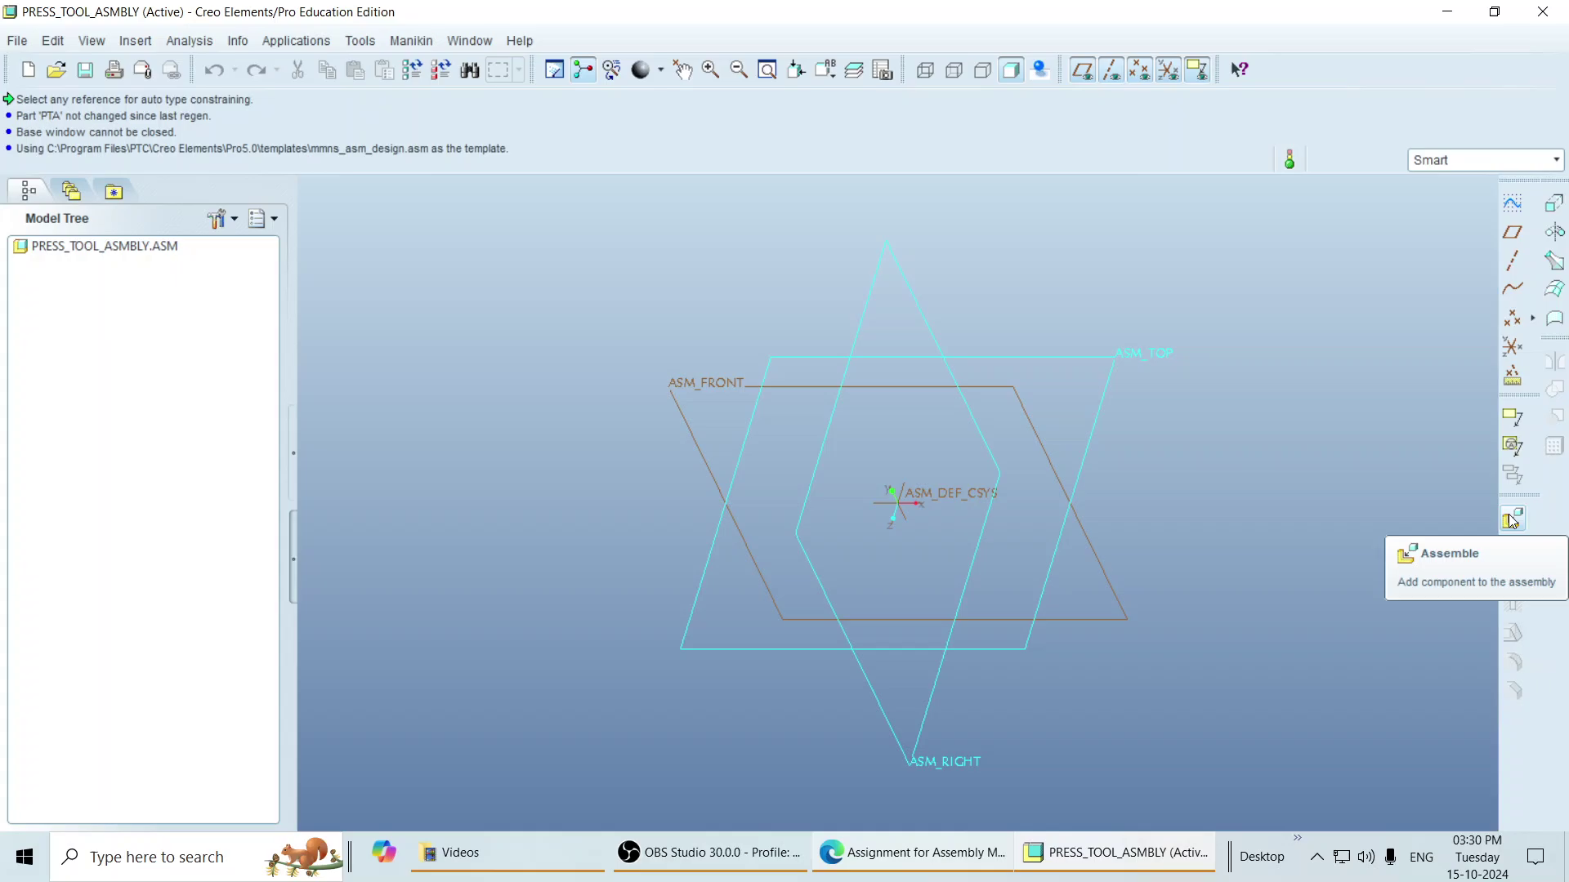
Step: Assemble base_plate.prt and hold it in place with a Fix constraint
{"action": "left_click", "coordinate": [1512, 521]}
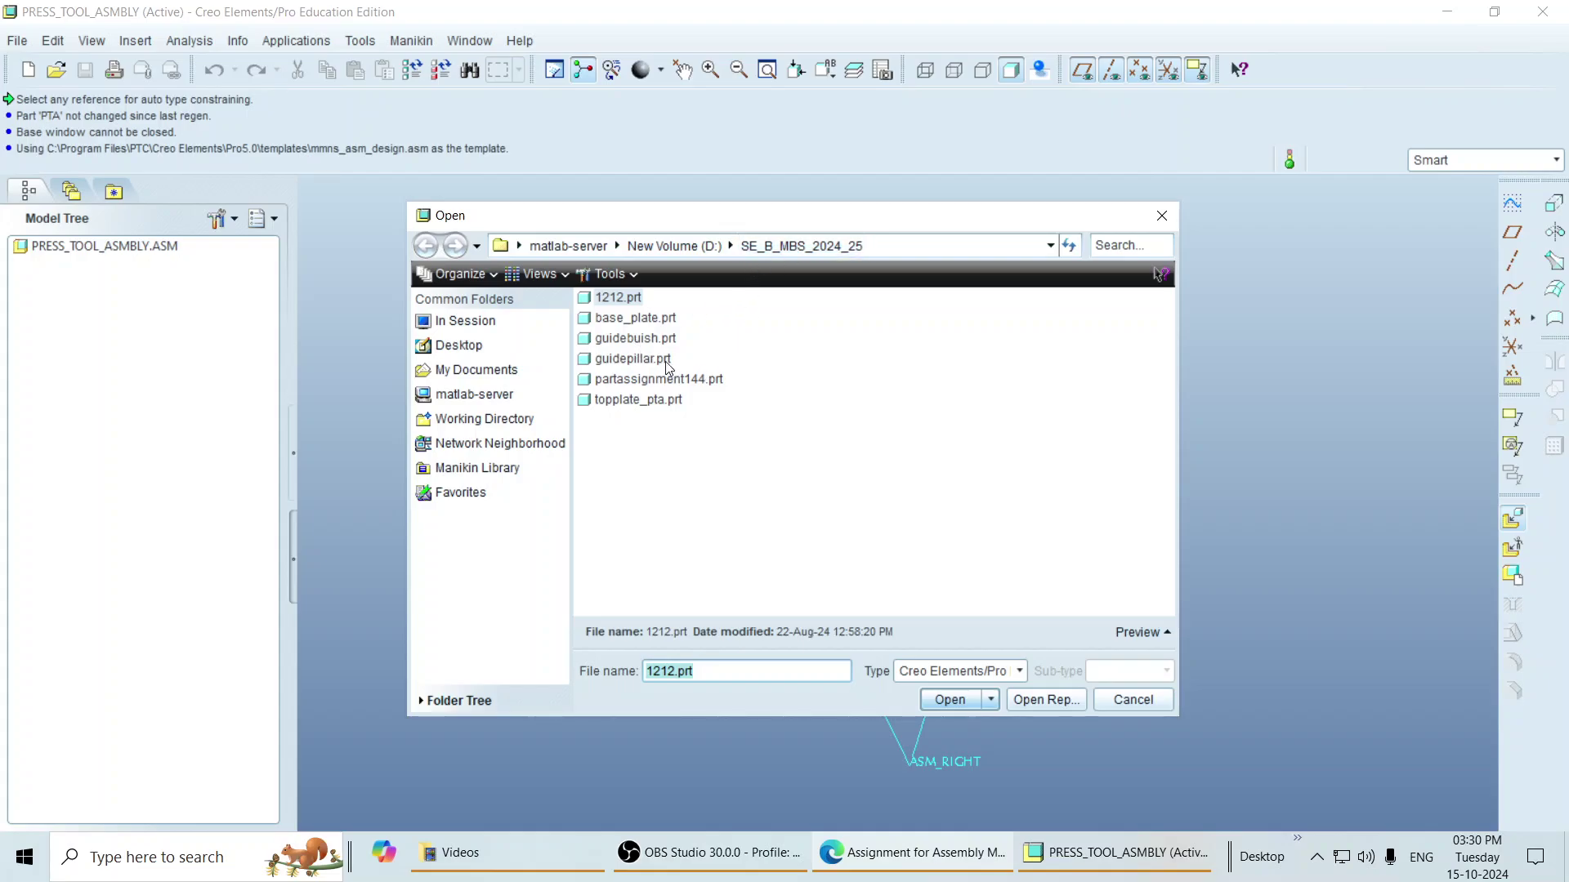
{"action": "left_click", "coordinate": [630, 320]}
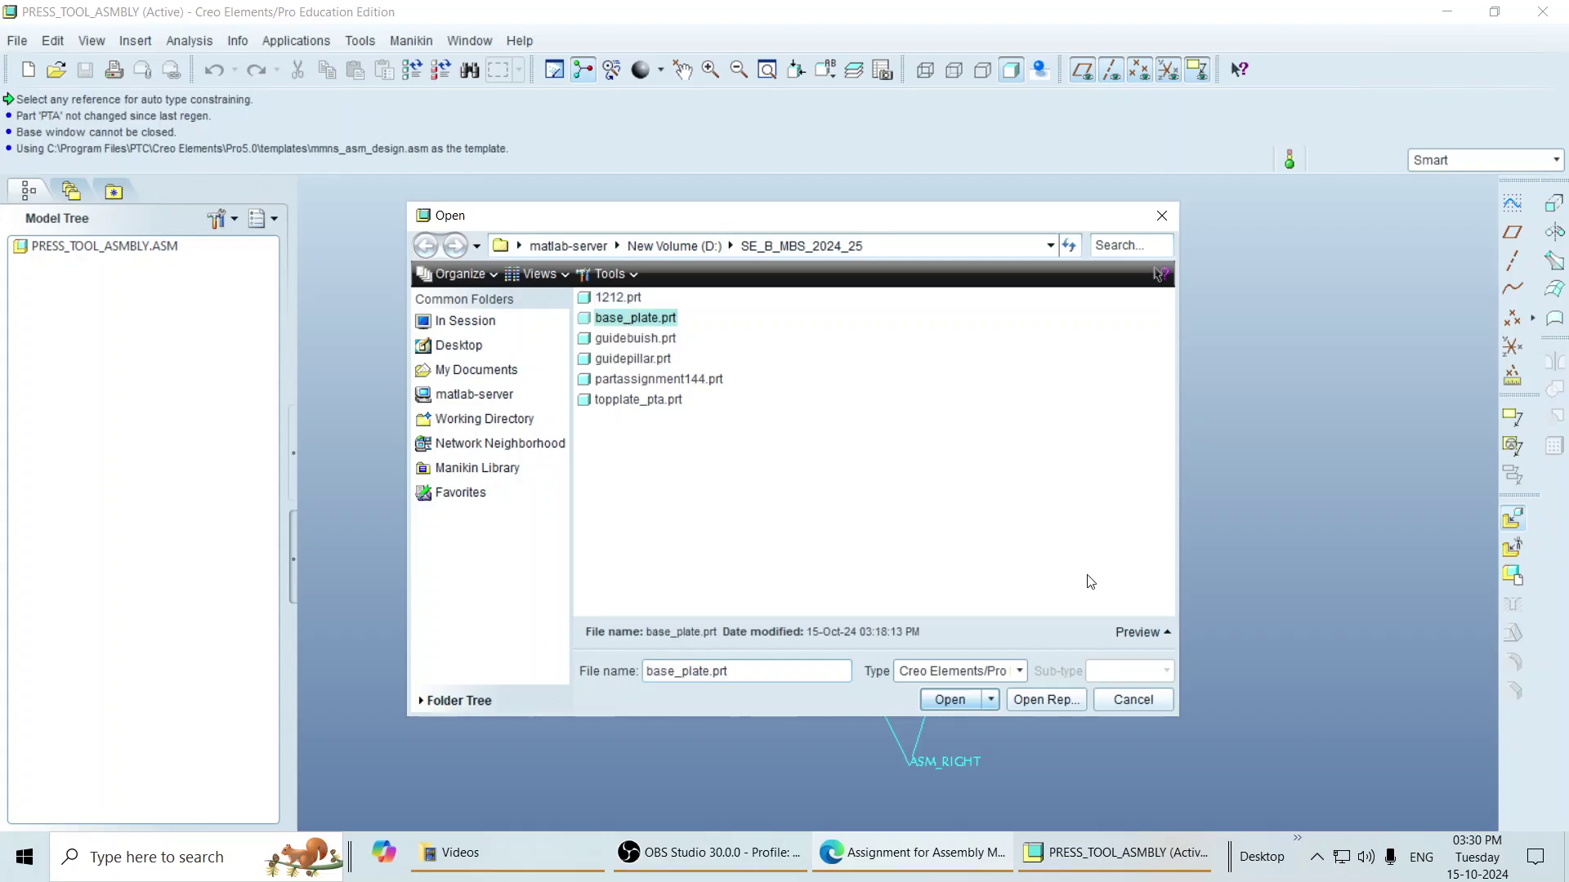
{"action": "left_click", "coordinate": [1124, 629]}
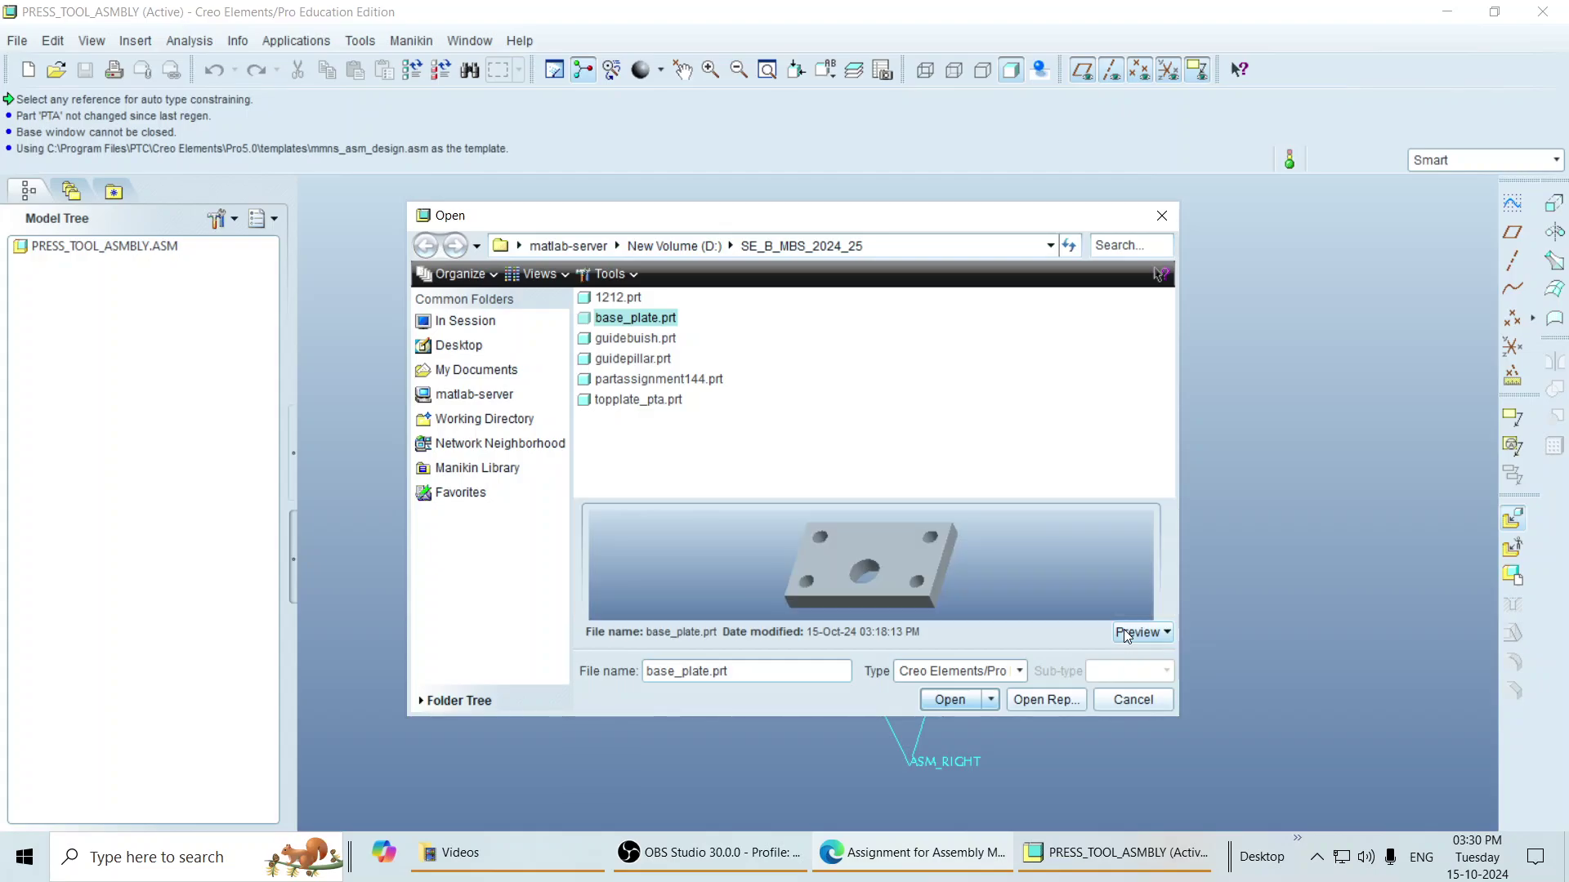
{"action": "left_click", "coordinate": [950, 699]}
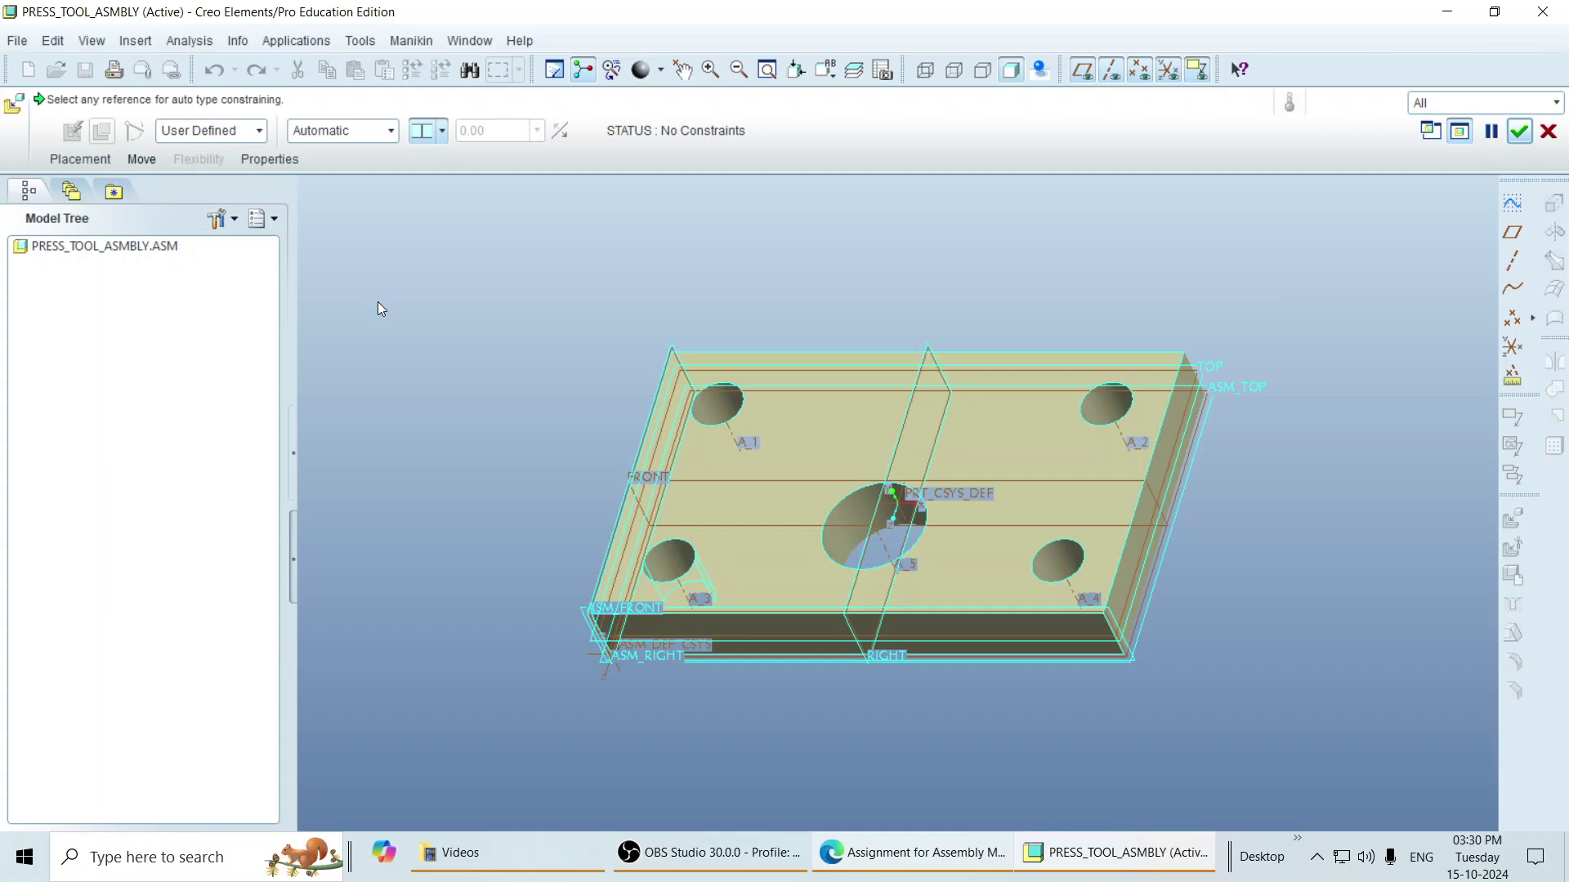
{"action": "left_click", "coordinate": [77, 159]}
{"action": "left_click", "coordinate": [364, 255]}
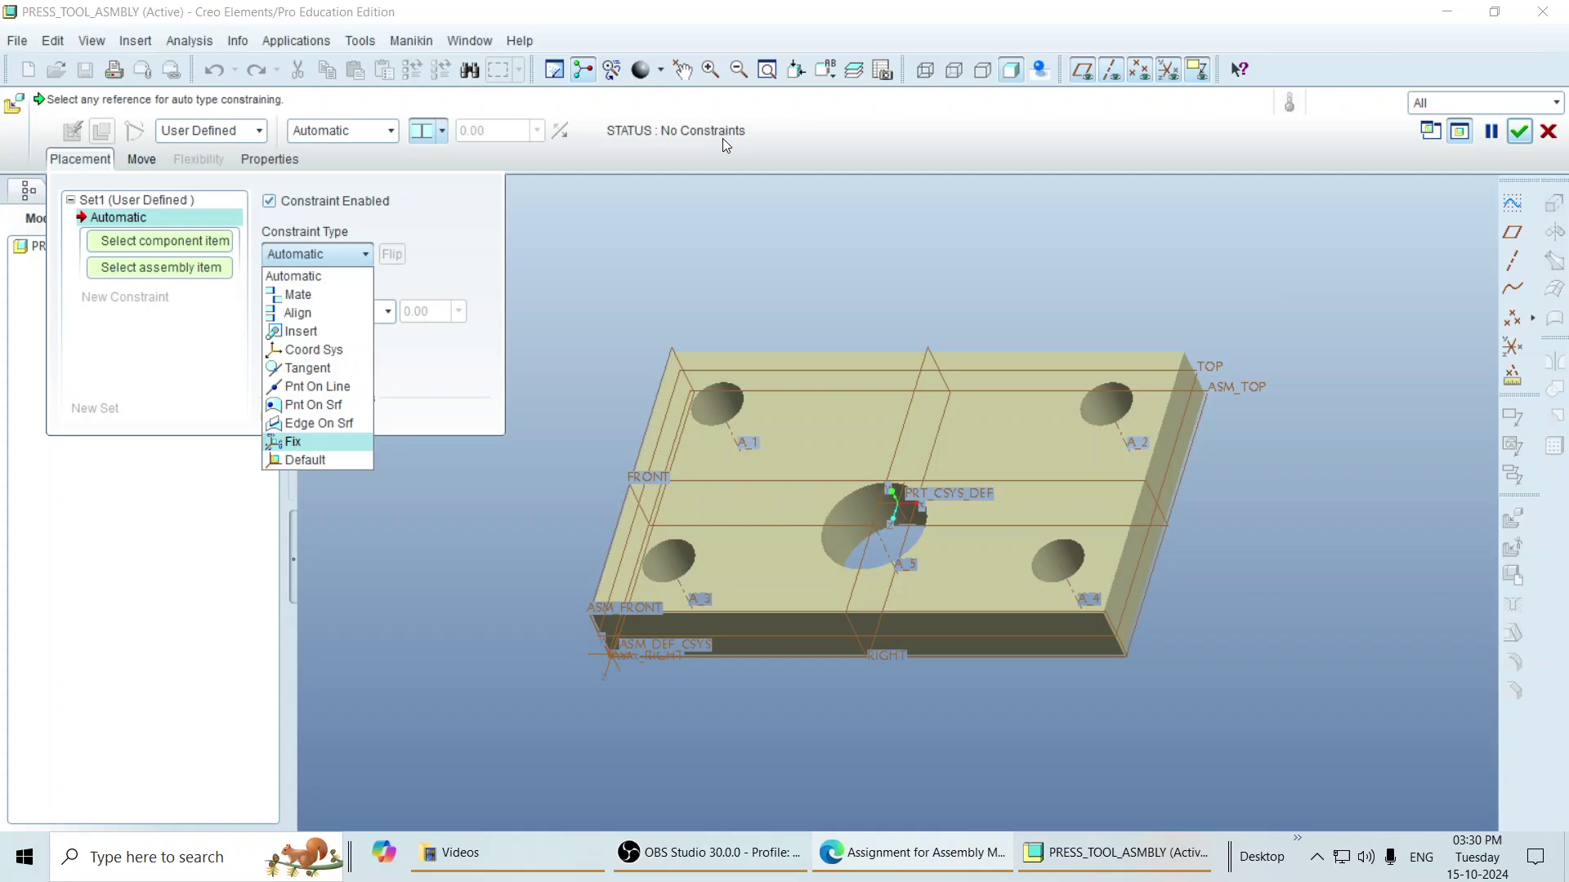
{"action": "left_click", "coordinate": [304, 444]}
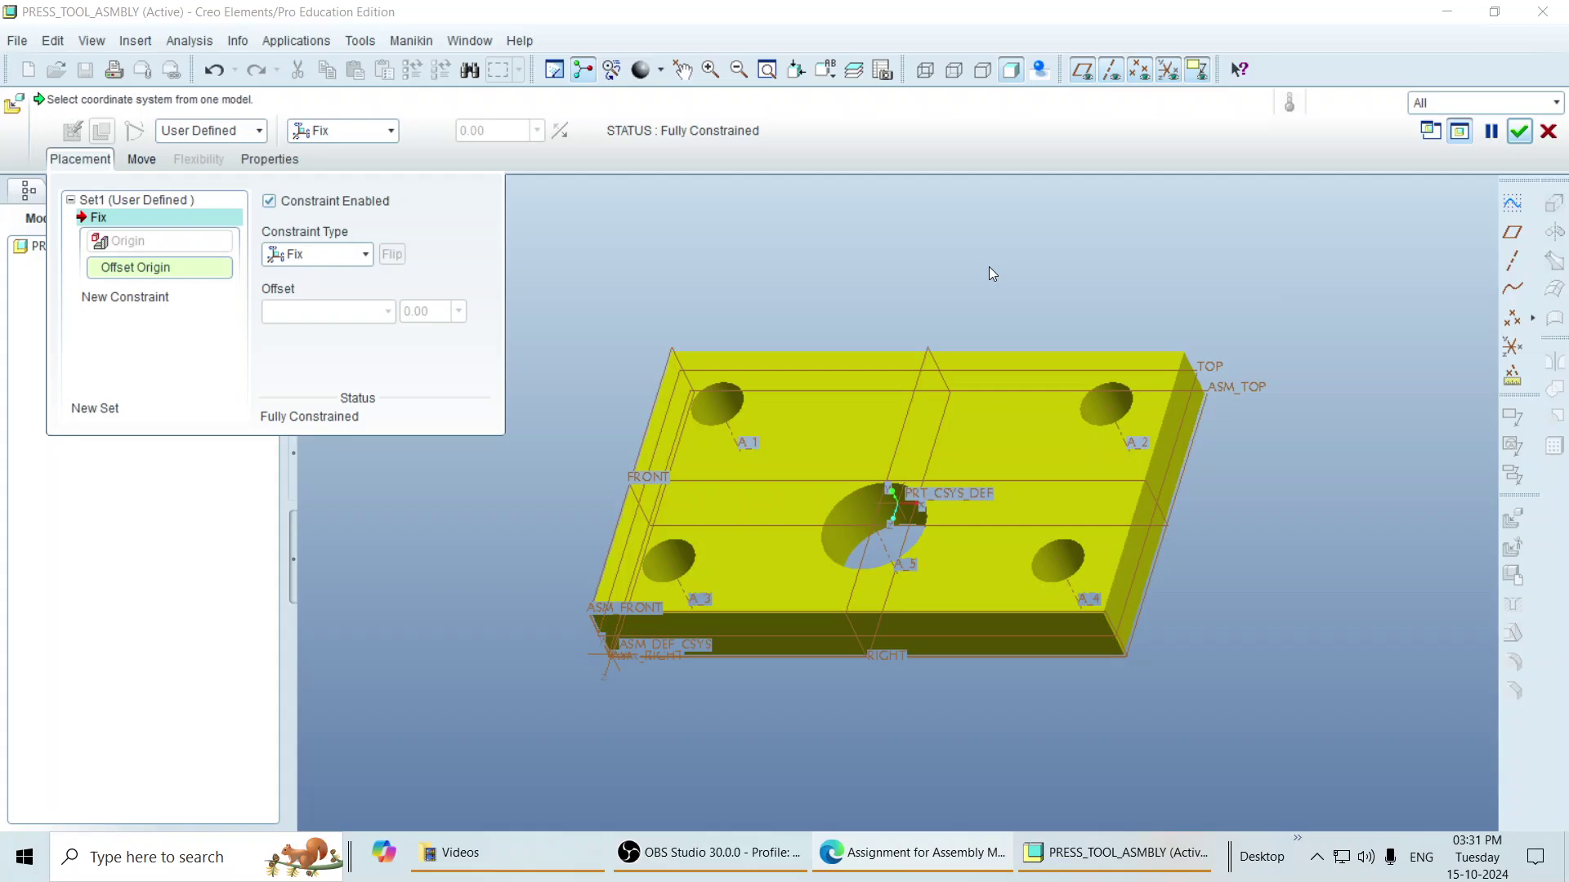
Step: Accept the base plate placement and load guidepillar.prt into the assembly
{"action": "left_click", "coordinate": [1519, 130]}
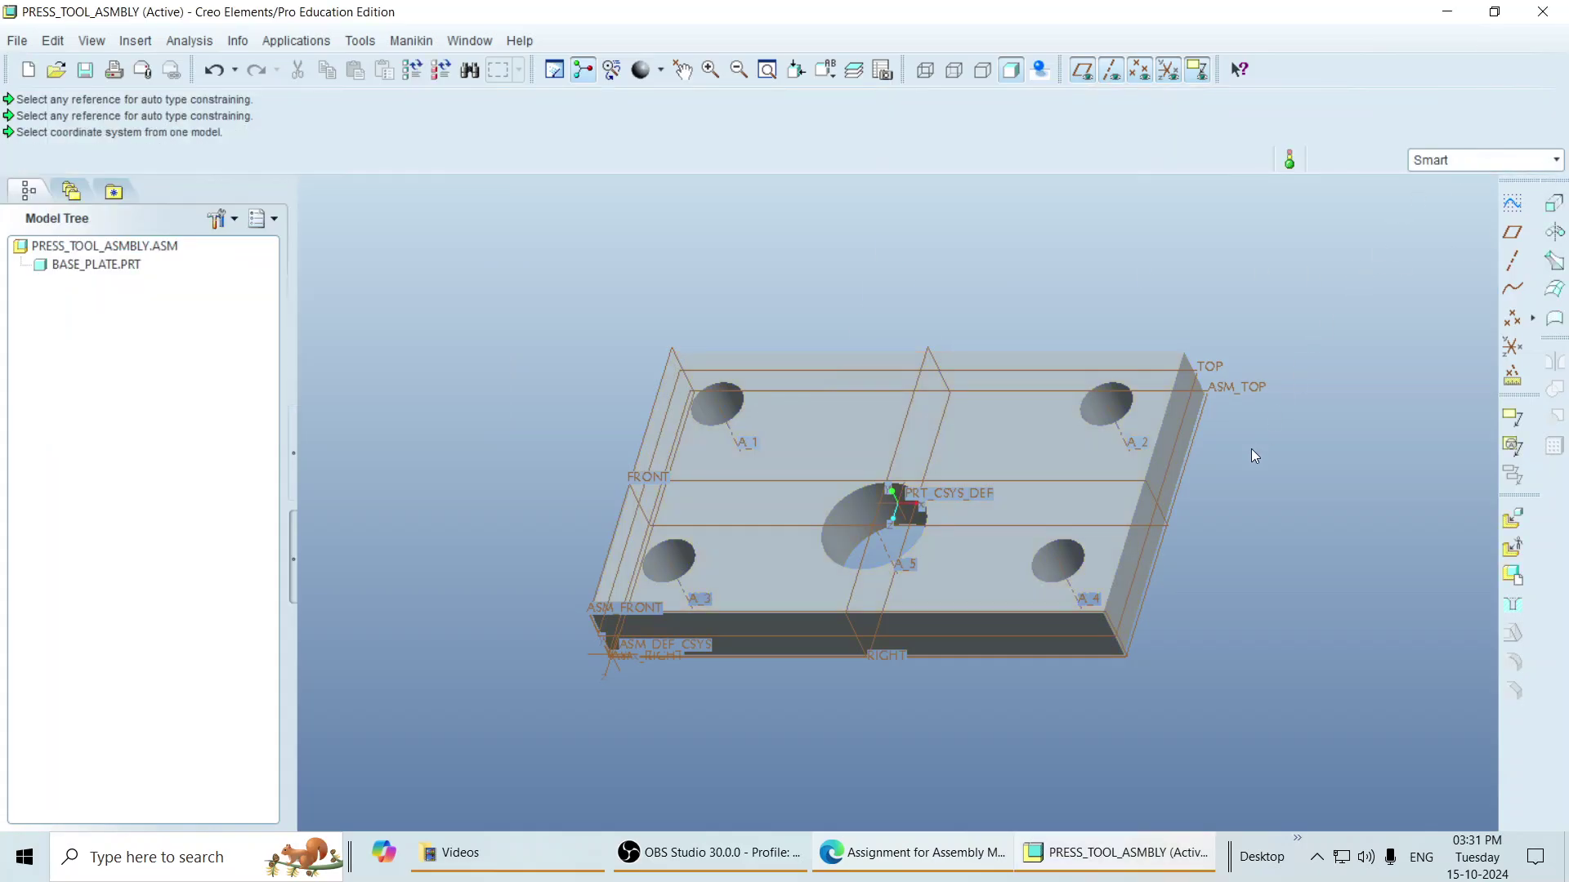
{"action": "middle_click_drag", "start_coordinate": [1255, 455], "coordinate": [1230, 462]}
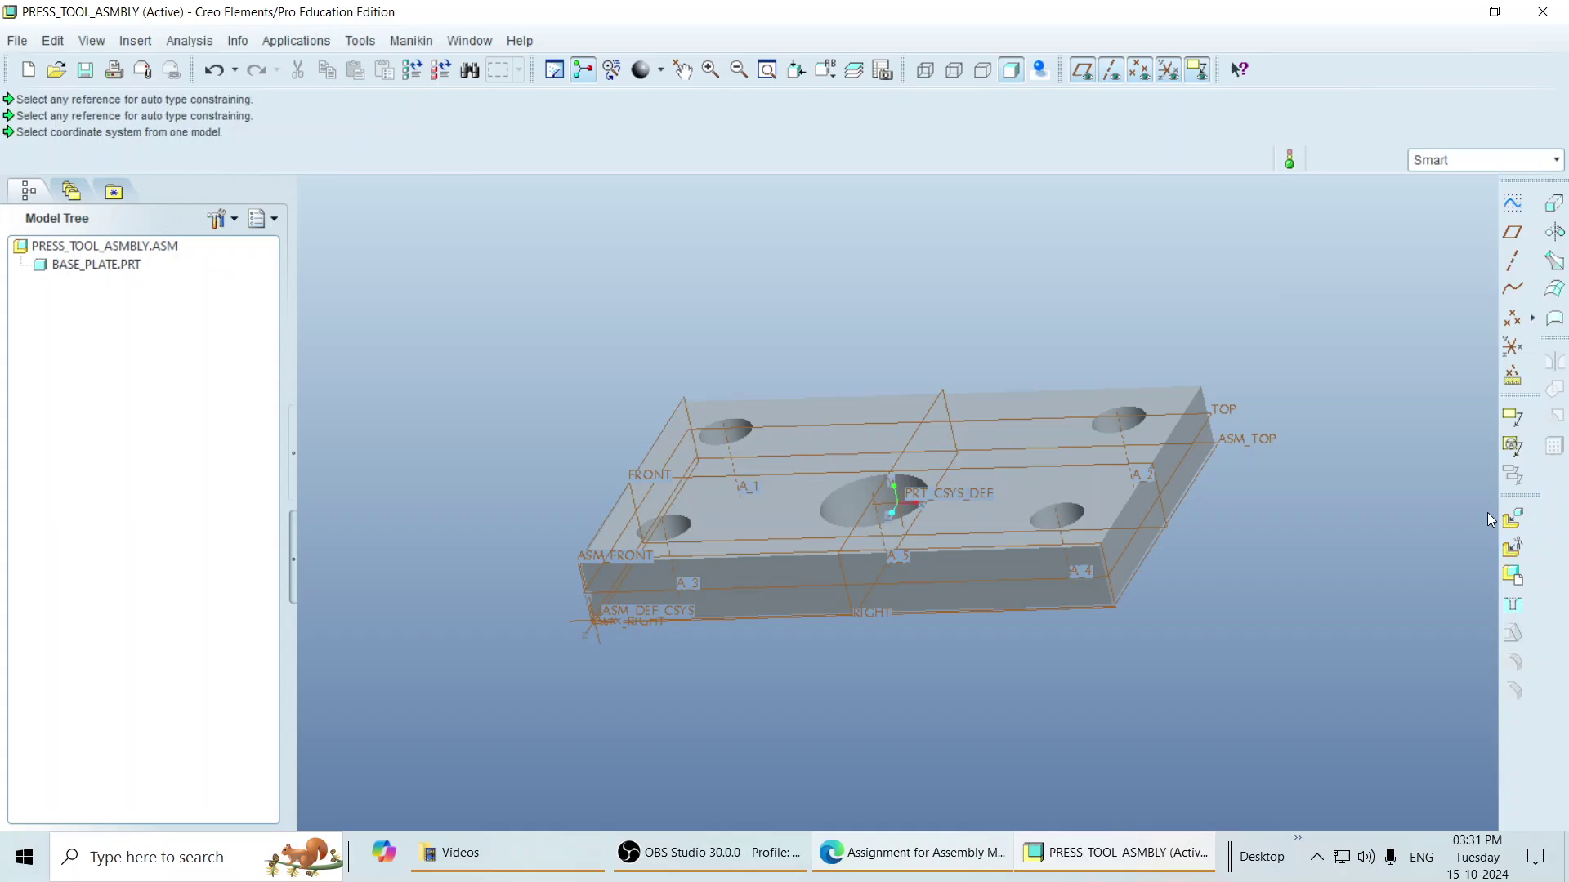
{"action": "left_click", "coordinate": [1512, 520]}
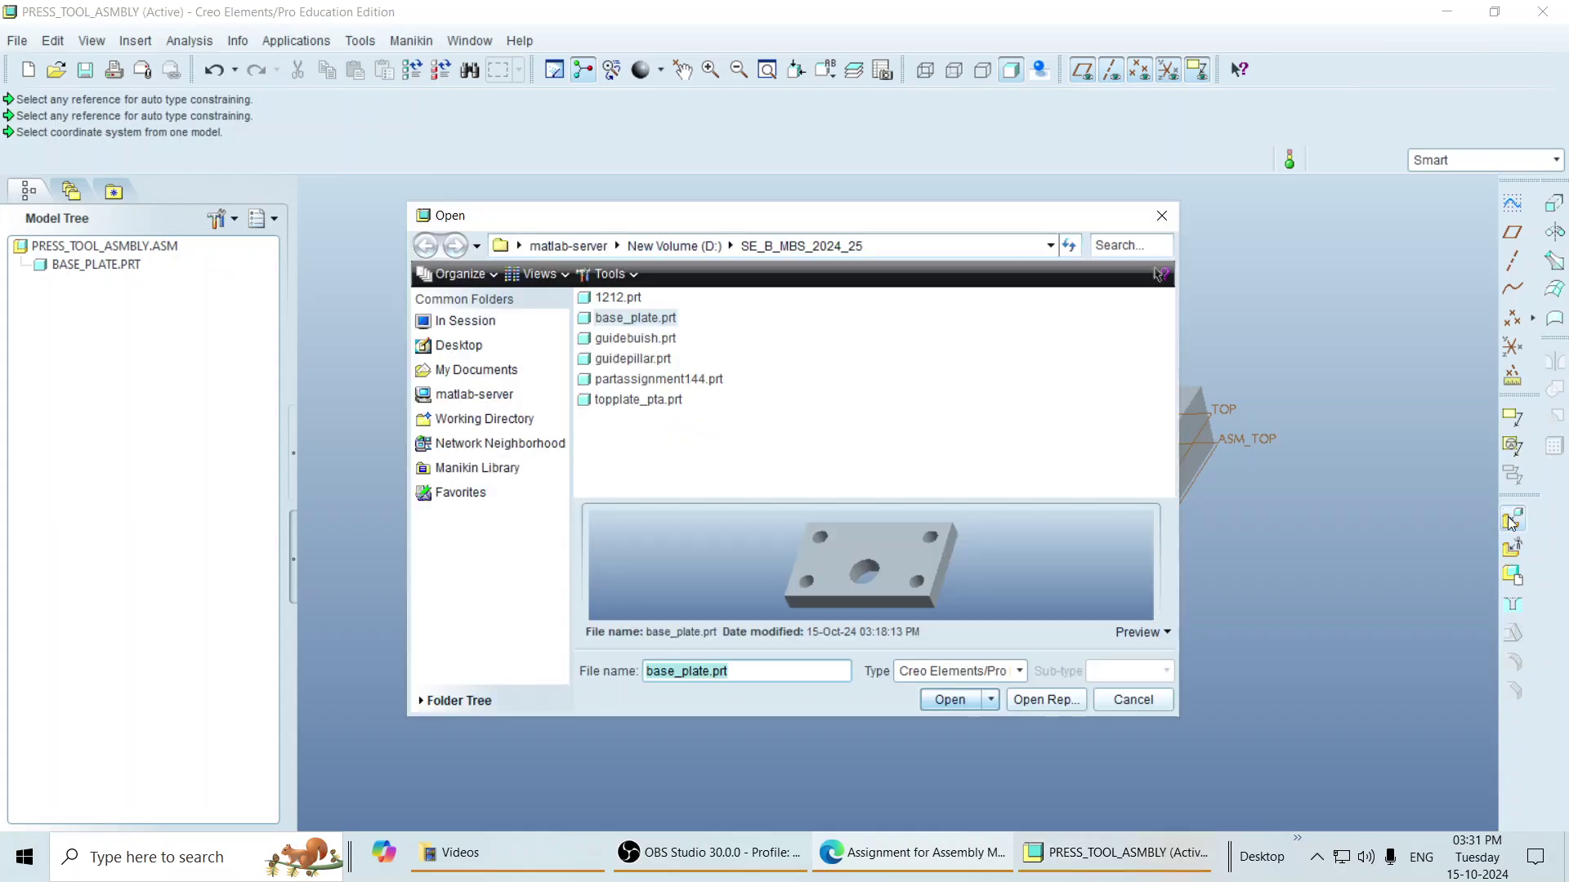
{"action": "left_click", "coordinate": [646, 359]}
{"action": "left_click", "coordinate": [950, 699]}
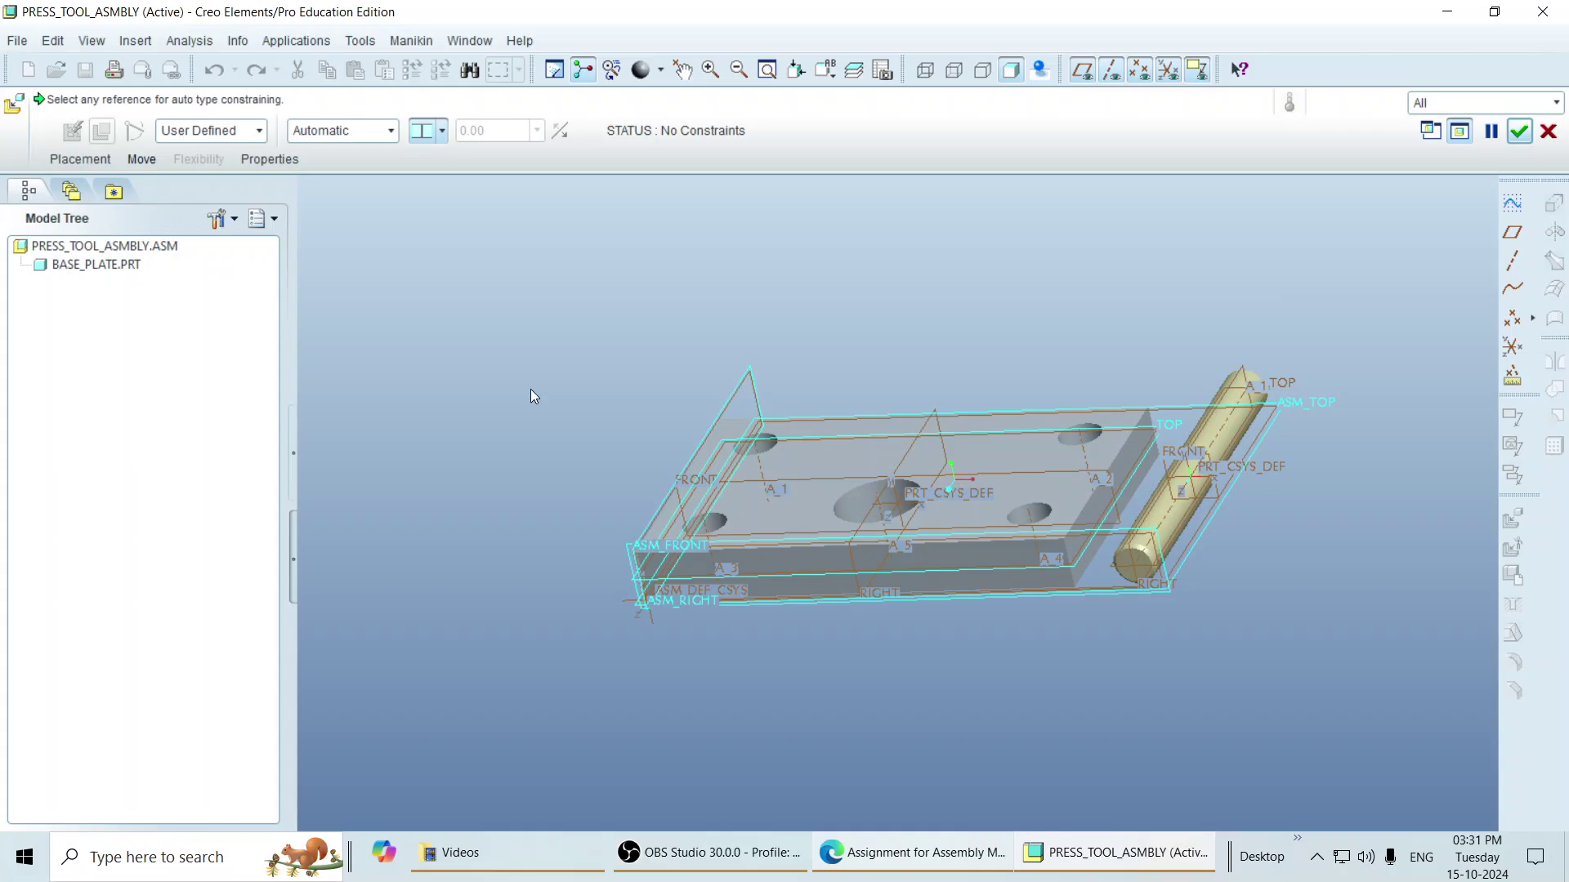
Step: Hide datum planes, datum points and coordinate systems, and view the plate top
{"action": "left_click", "coordinate": [1080, 72]}
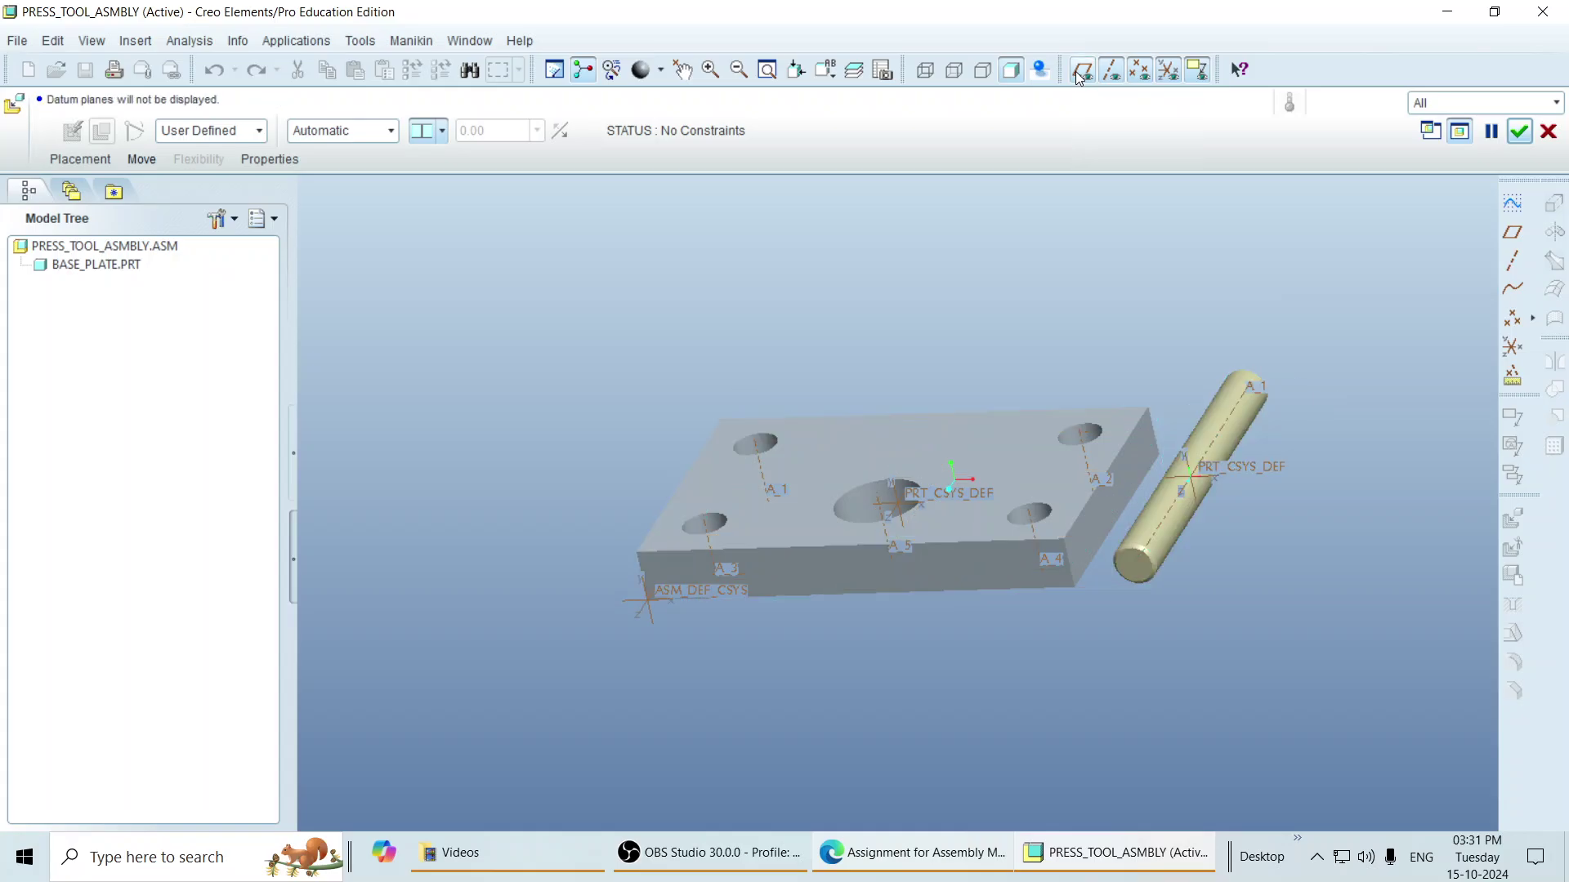
{"action": "left_click", "coordinate": [1140, 72]}
{"action": "left_click", "coordinate": [1168, 72]}
{"action": "middle_click_drag", "start_coordinate": [1156, 420], "coordinate": [1185, 462]}
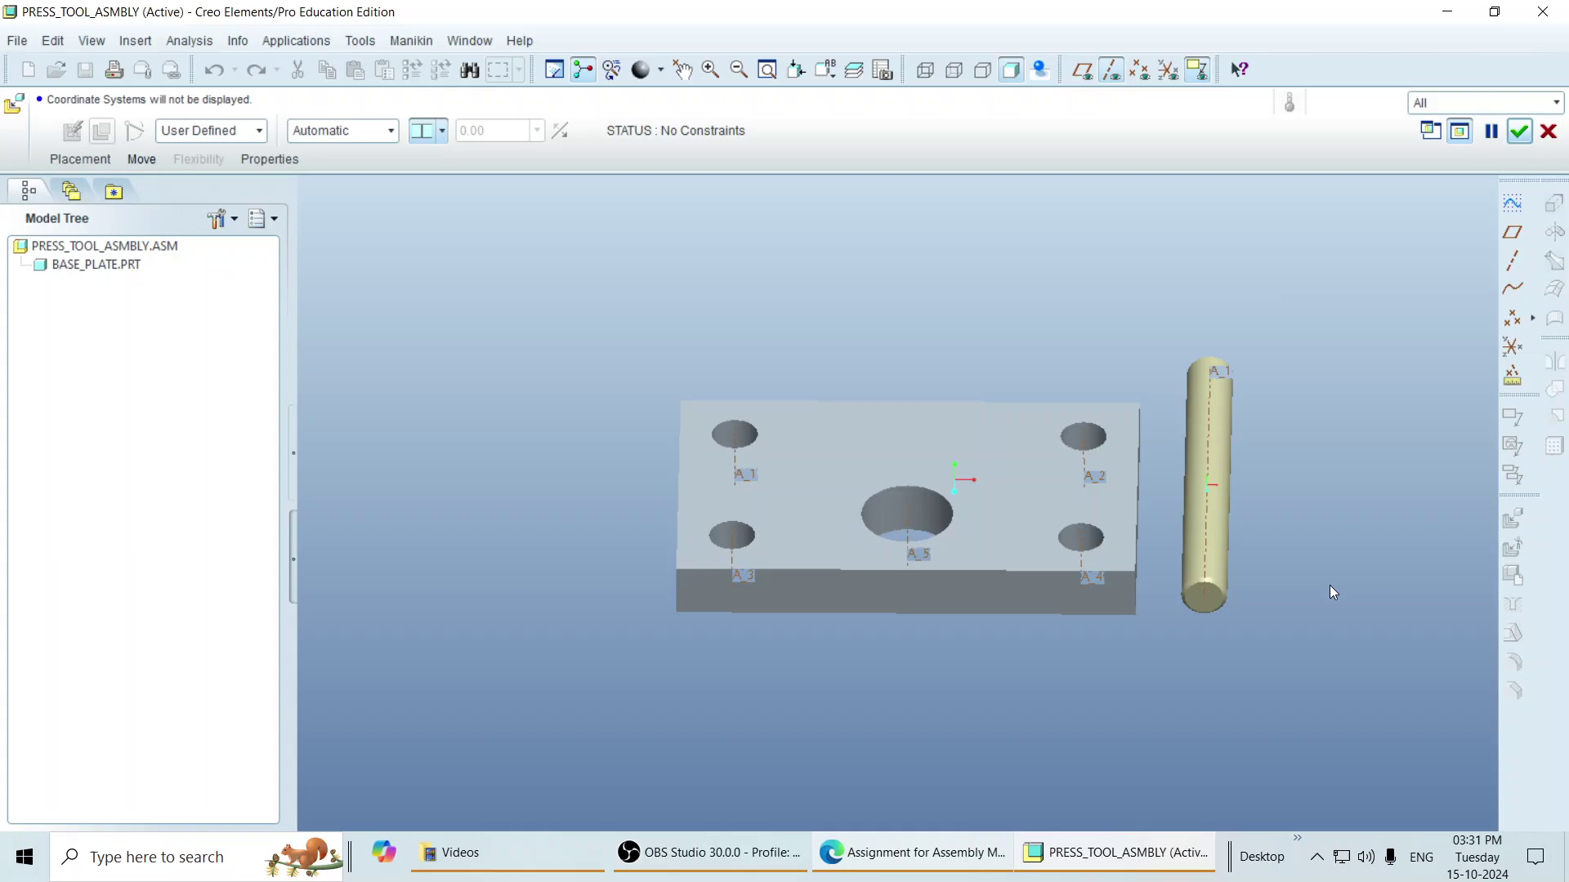
{"action": "middle_click_drag", "start_coordinate": [1330, 585], "coordinate": [1334, 592]}
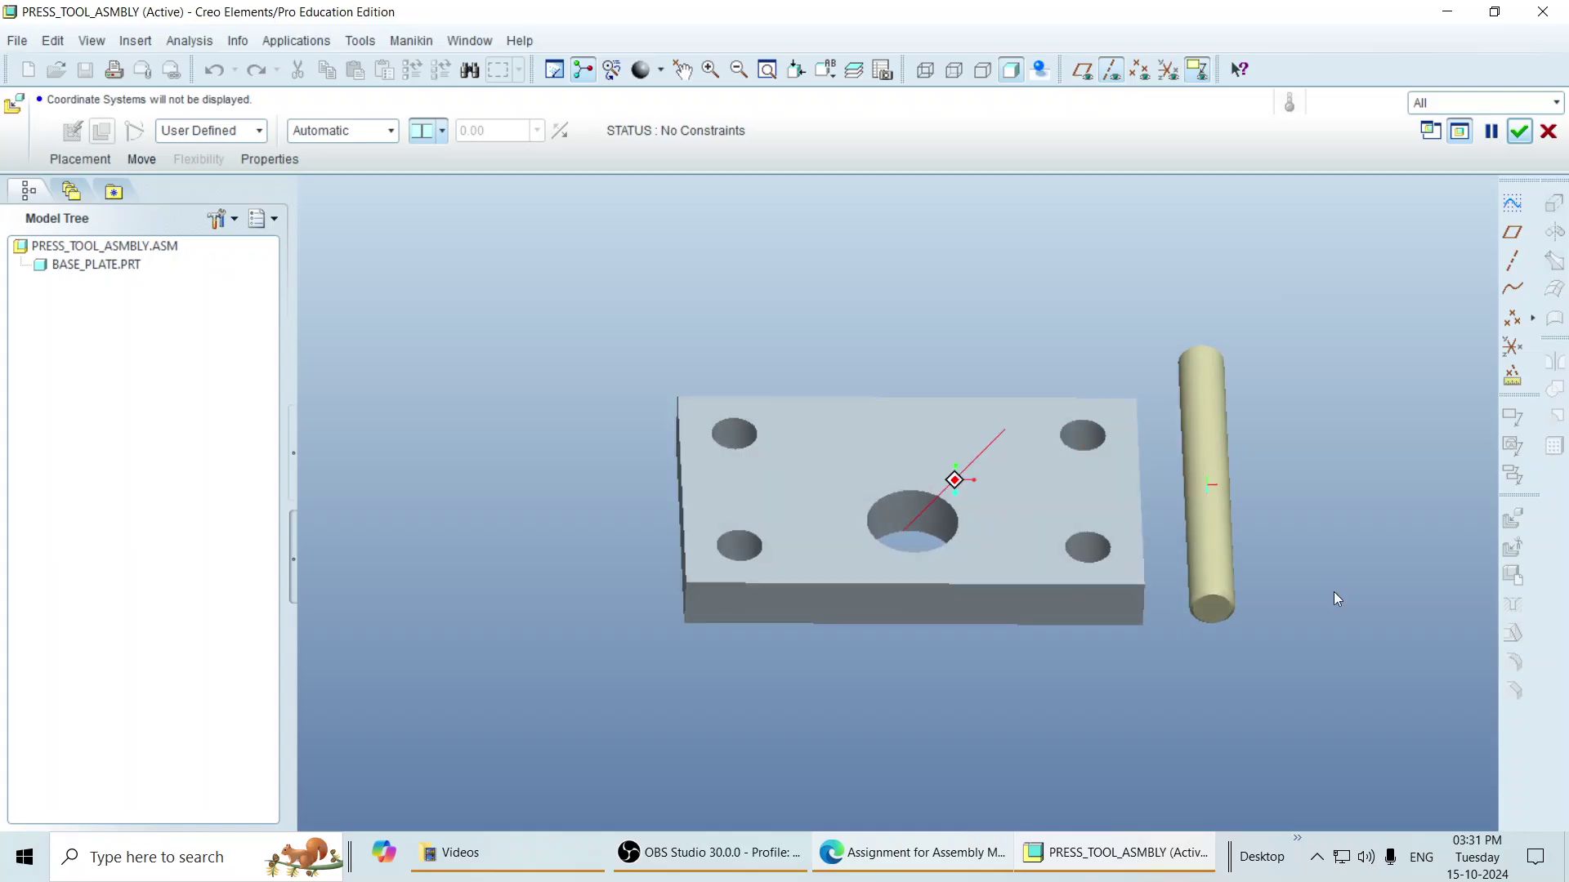
Step: Align the guide pillar's axis A_1 with the base plate corner hole axis A_4
{"action": "left_click", "coordinate": [88, 160]}
{"action": "left_click", "coordinate": [340, 253]}
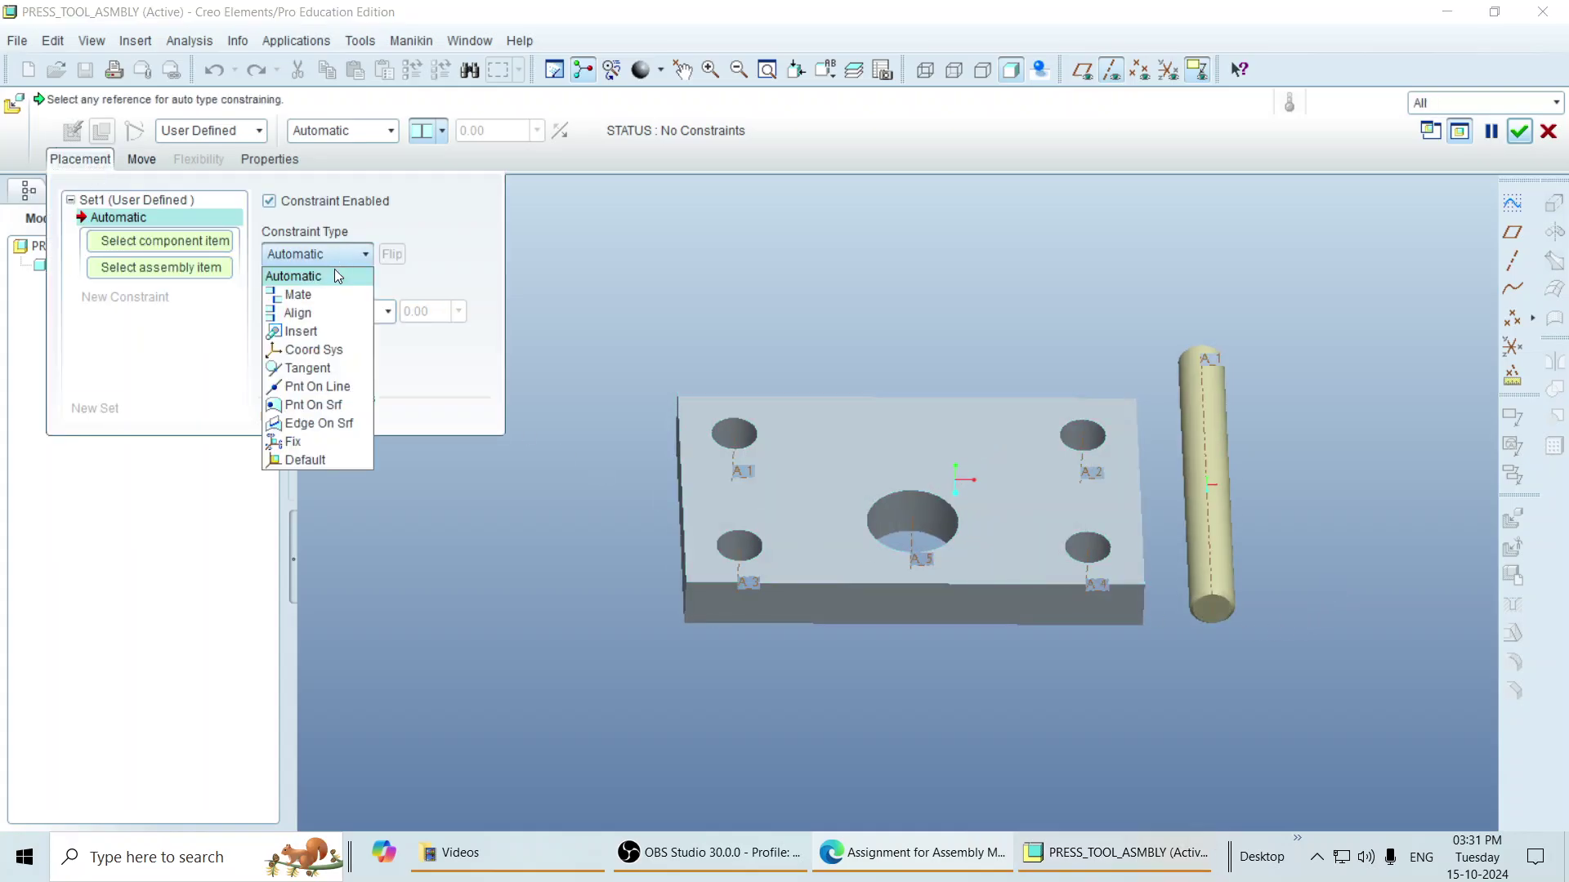
{"action": "left_click", "coordinate": [327, 313]}
{"action": "scroll", "coordinate": [1209, 483], "scroll_direction": "down", "scroll_amount": 1}
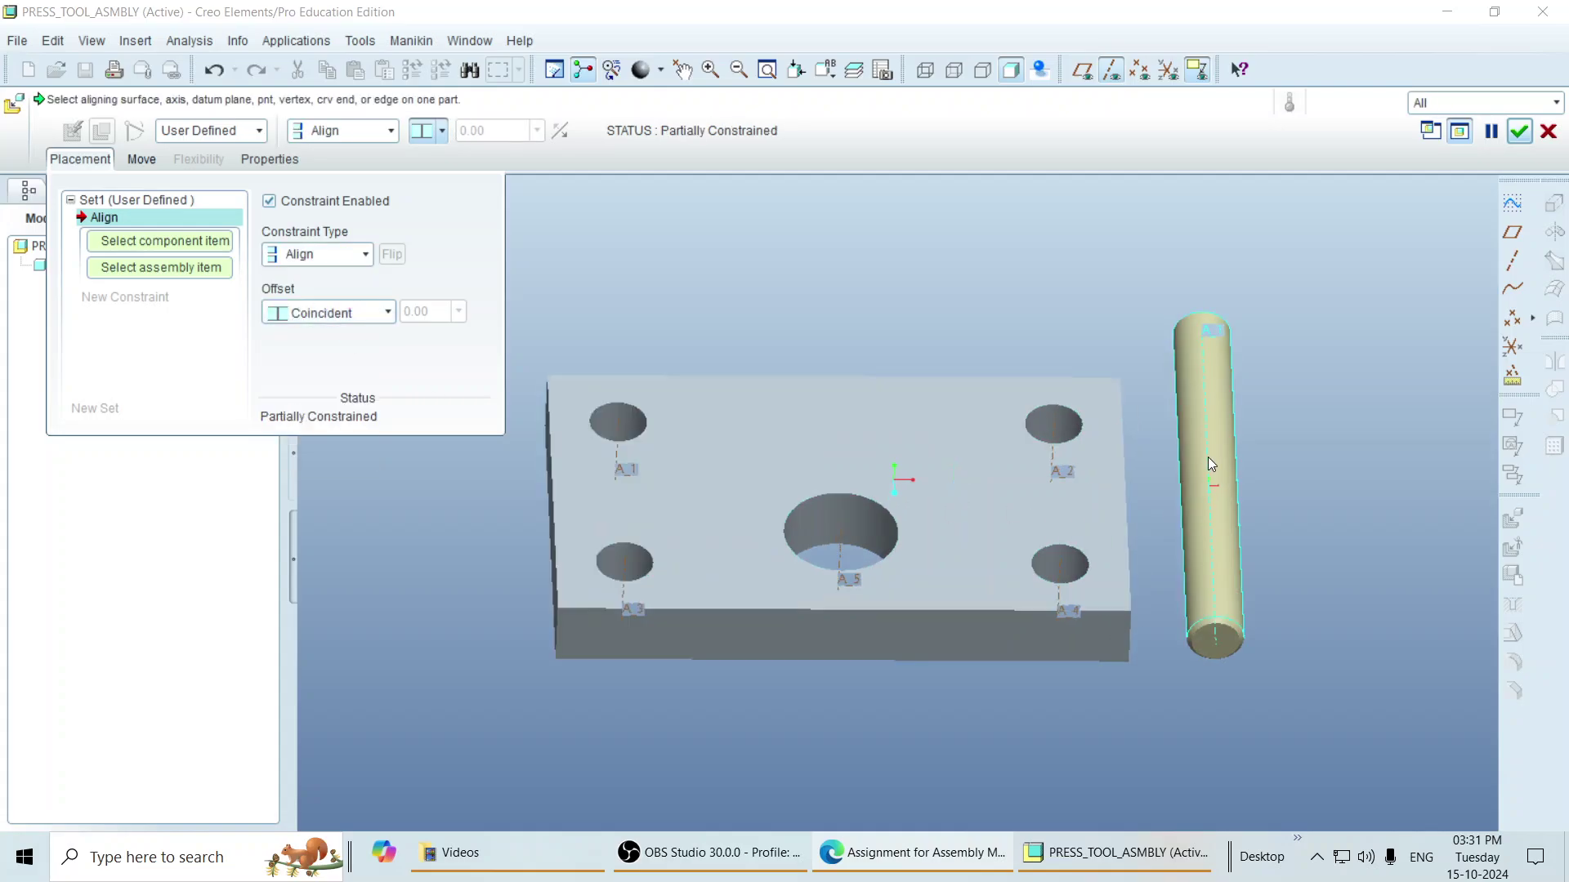
{"action": "left_click", "coordinate": [1212, 465]}
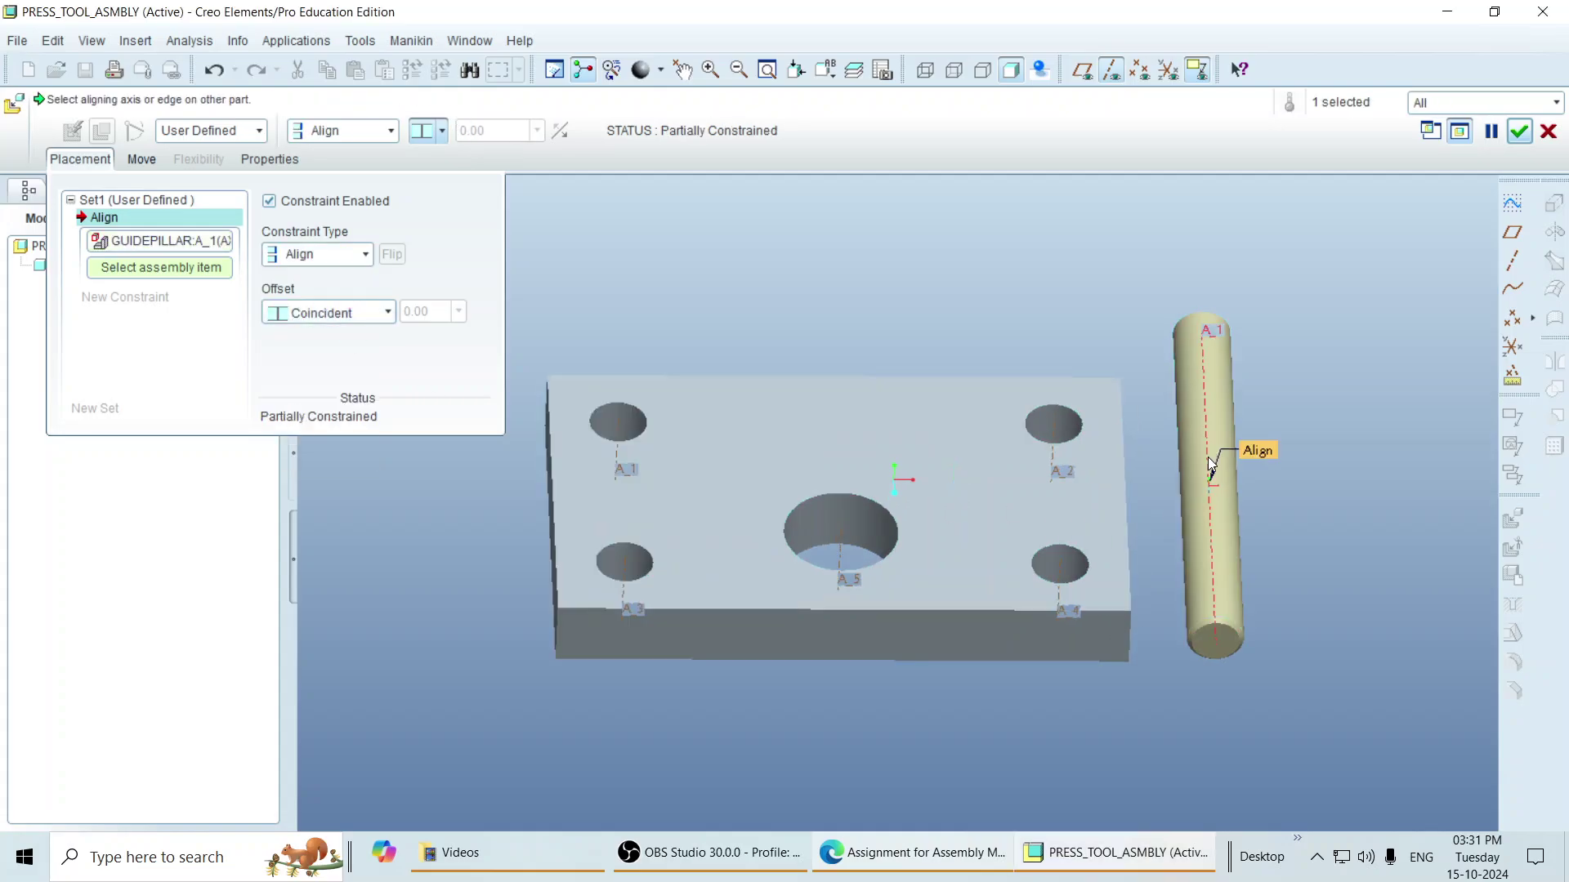
{"action": "left_click", "coordinate": [1061, 574]}
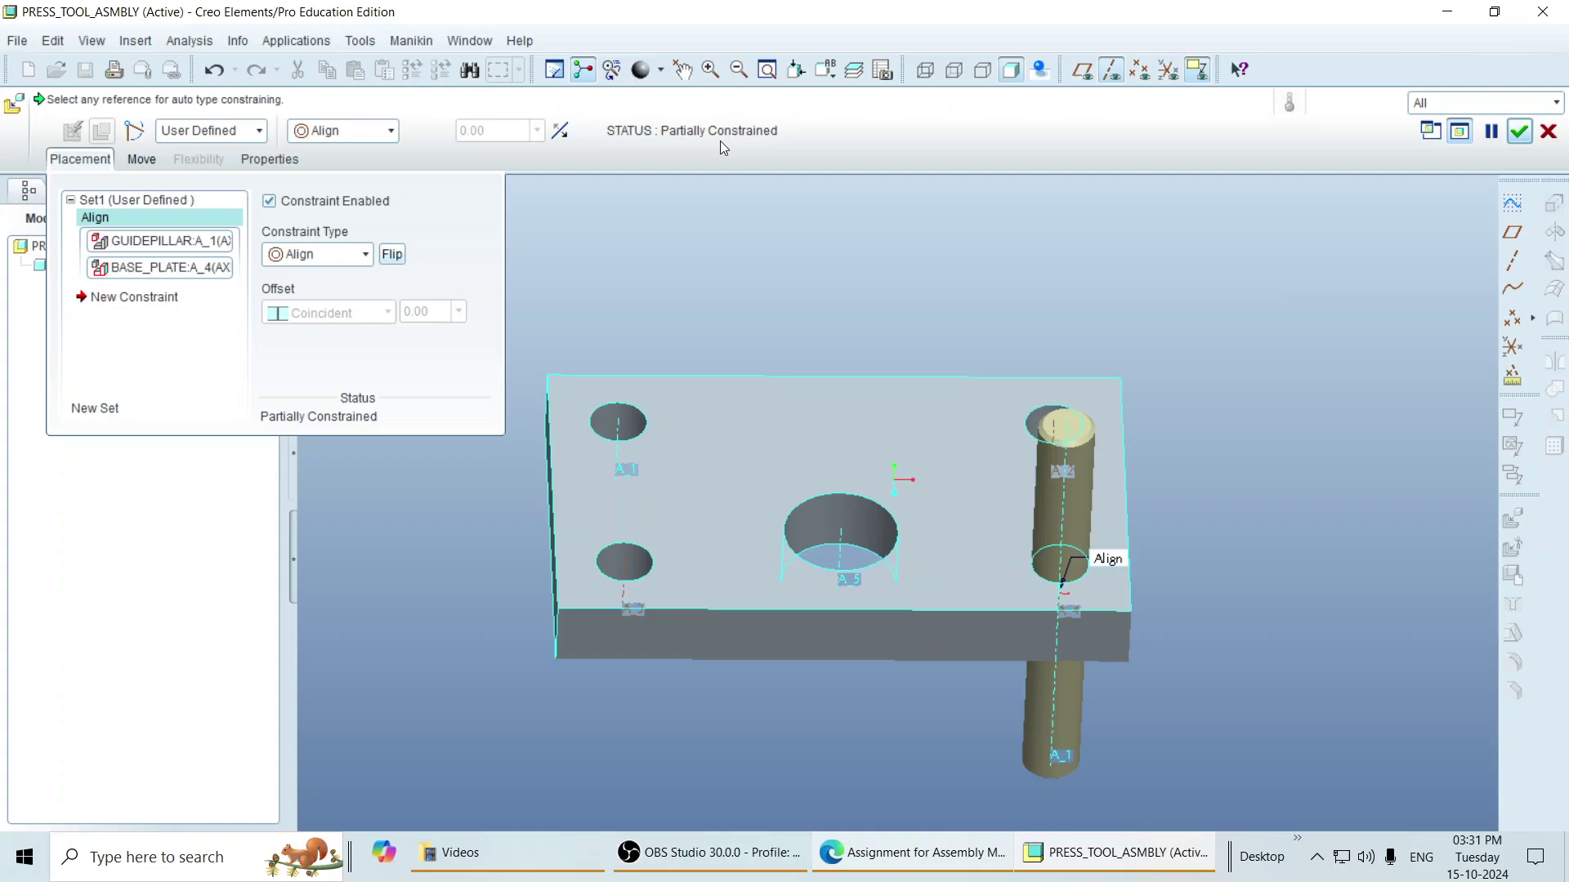
{"action": "middle_click_drag", "start_coordinate": [1171, 673], "coordinate": [1122, 653]}
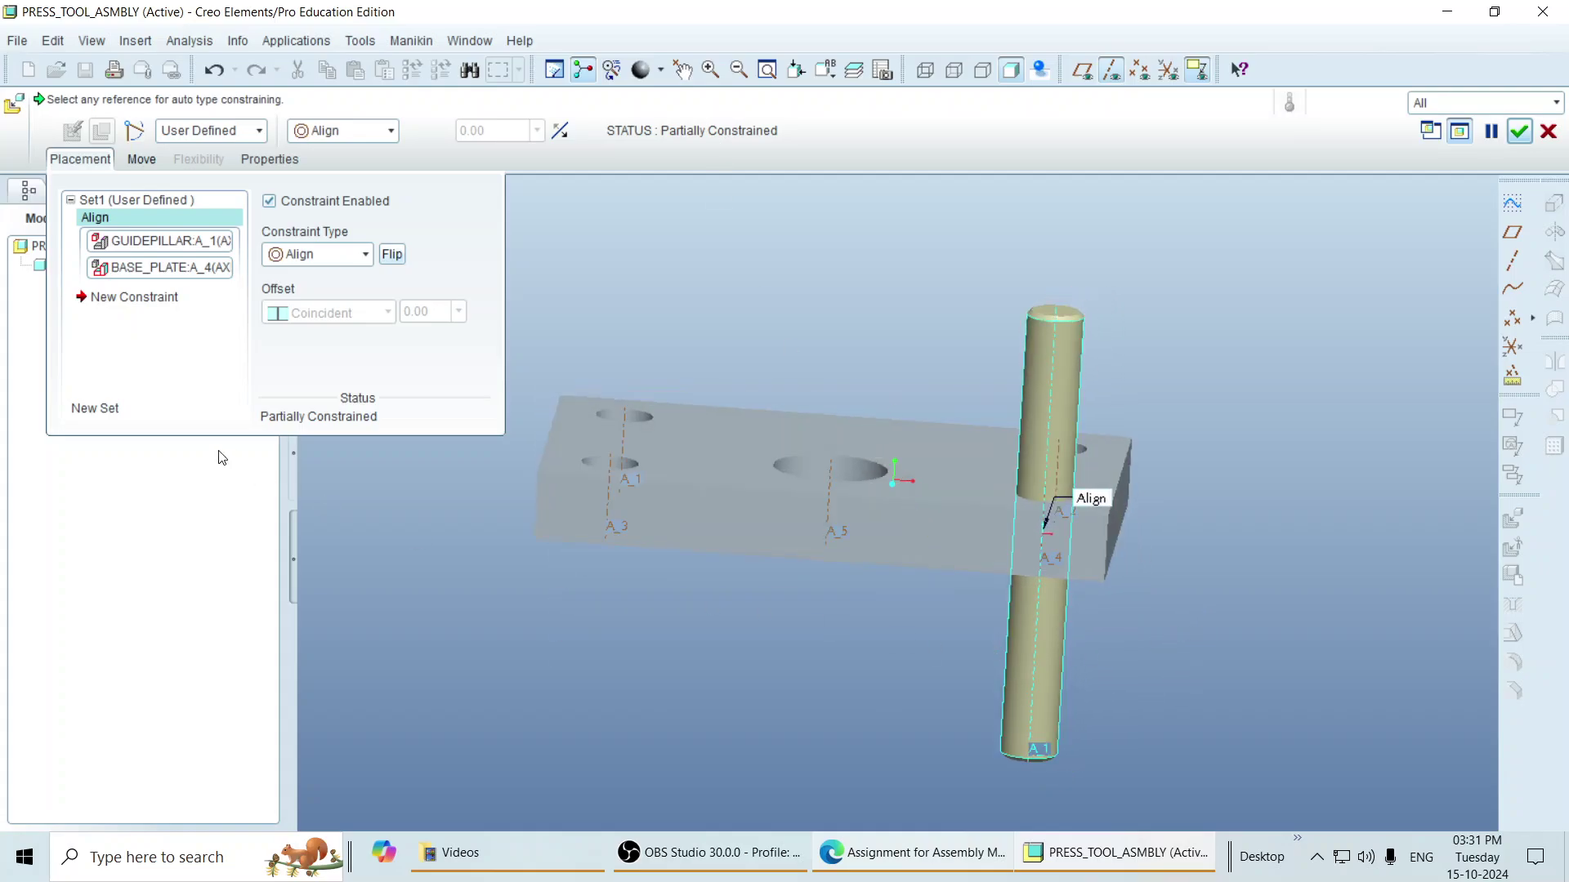
Step: Make the pillar end face flush with the plate face, flipped so the pillar stands up
{"action": "left_click", "coordinate": [127, 299]}
{"action": "left_click", "coordinate": [365, 253]}
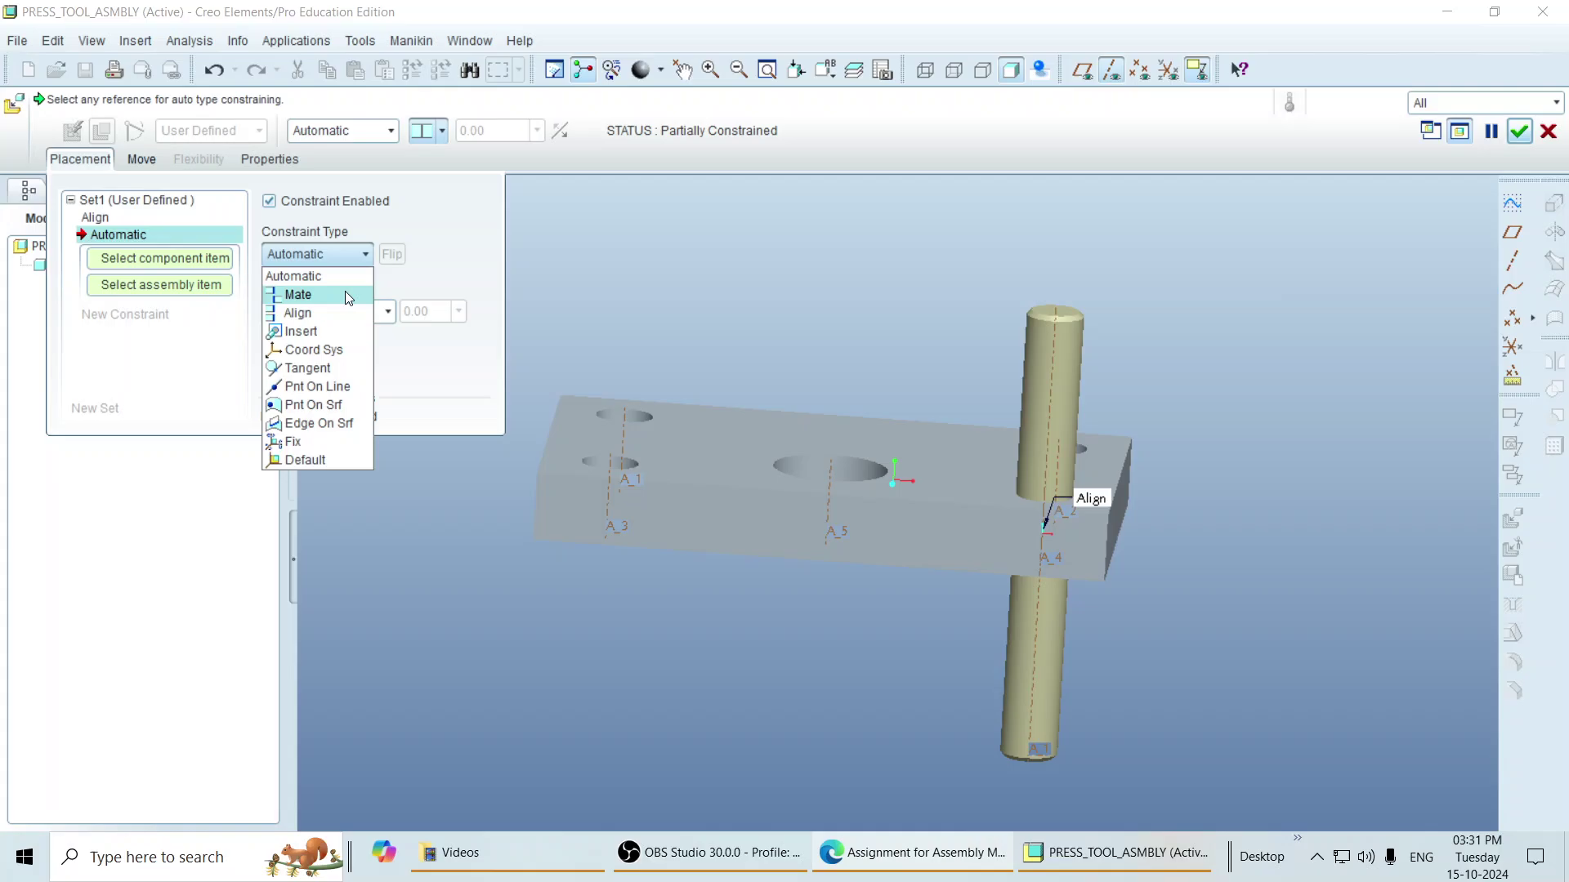
{"action": "left_click", "coordinate": [343, 294]}
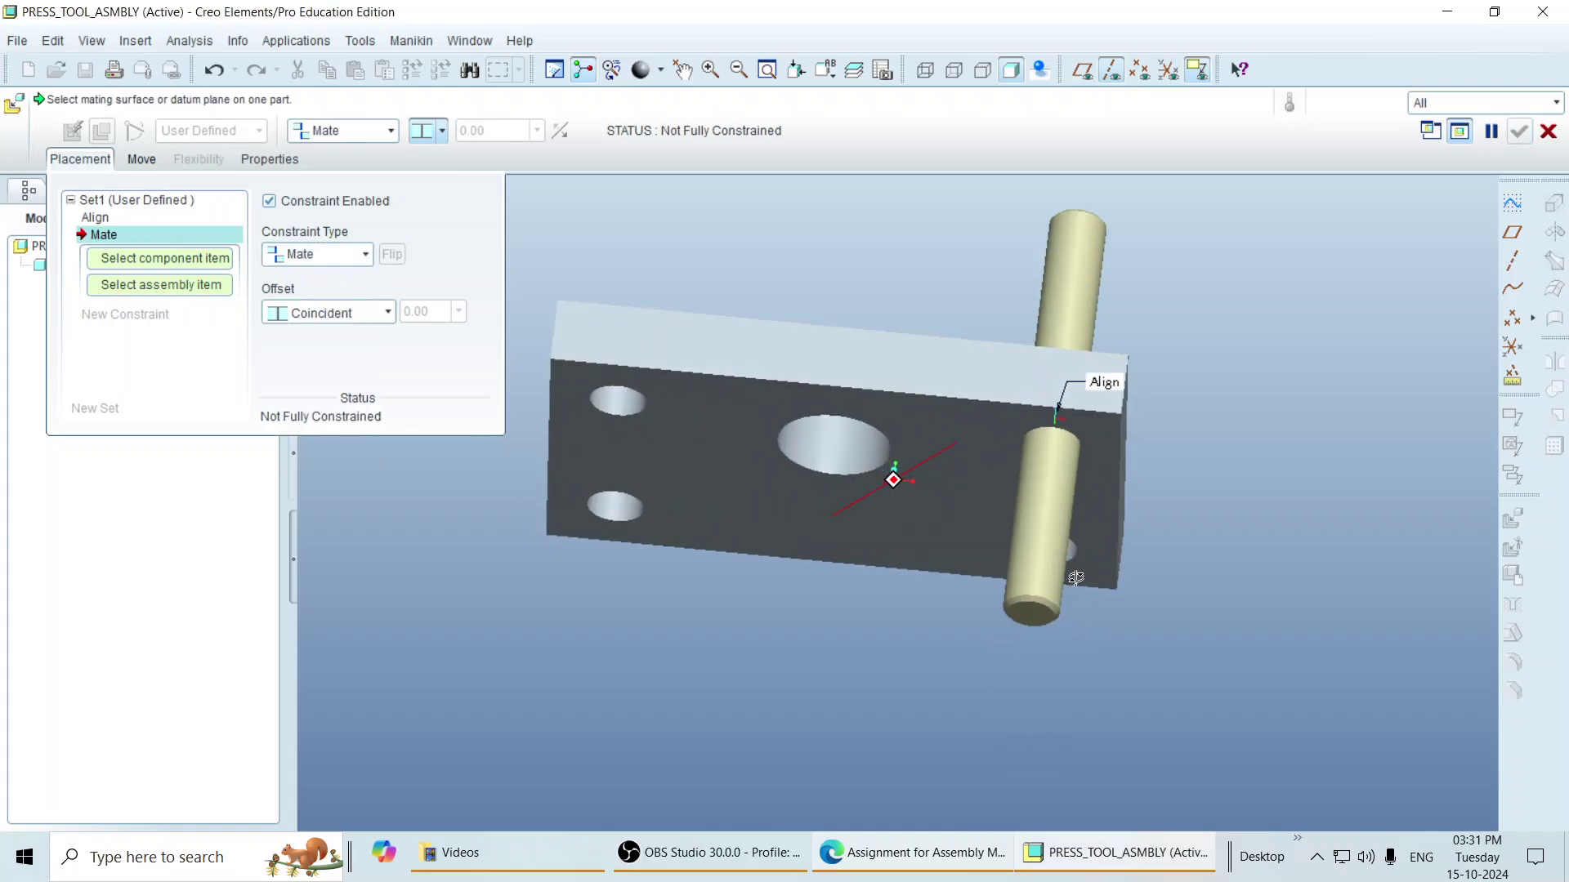
{"action": "scroll", "coordinate": [1067, 599], "scroll_direction": "up", "scroll_amount": 2}
{"action": "left_click", "coordinate": [1005, 615]}
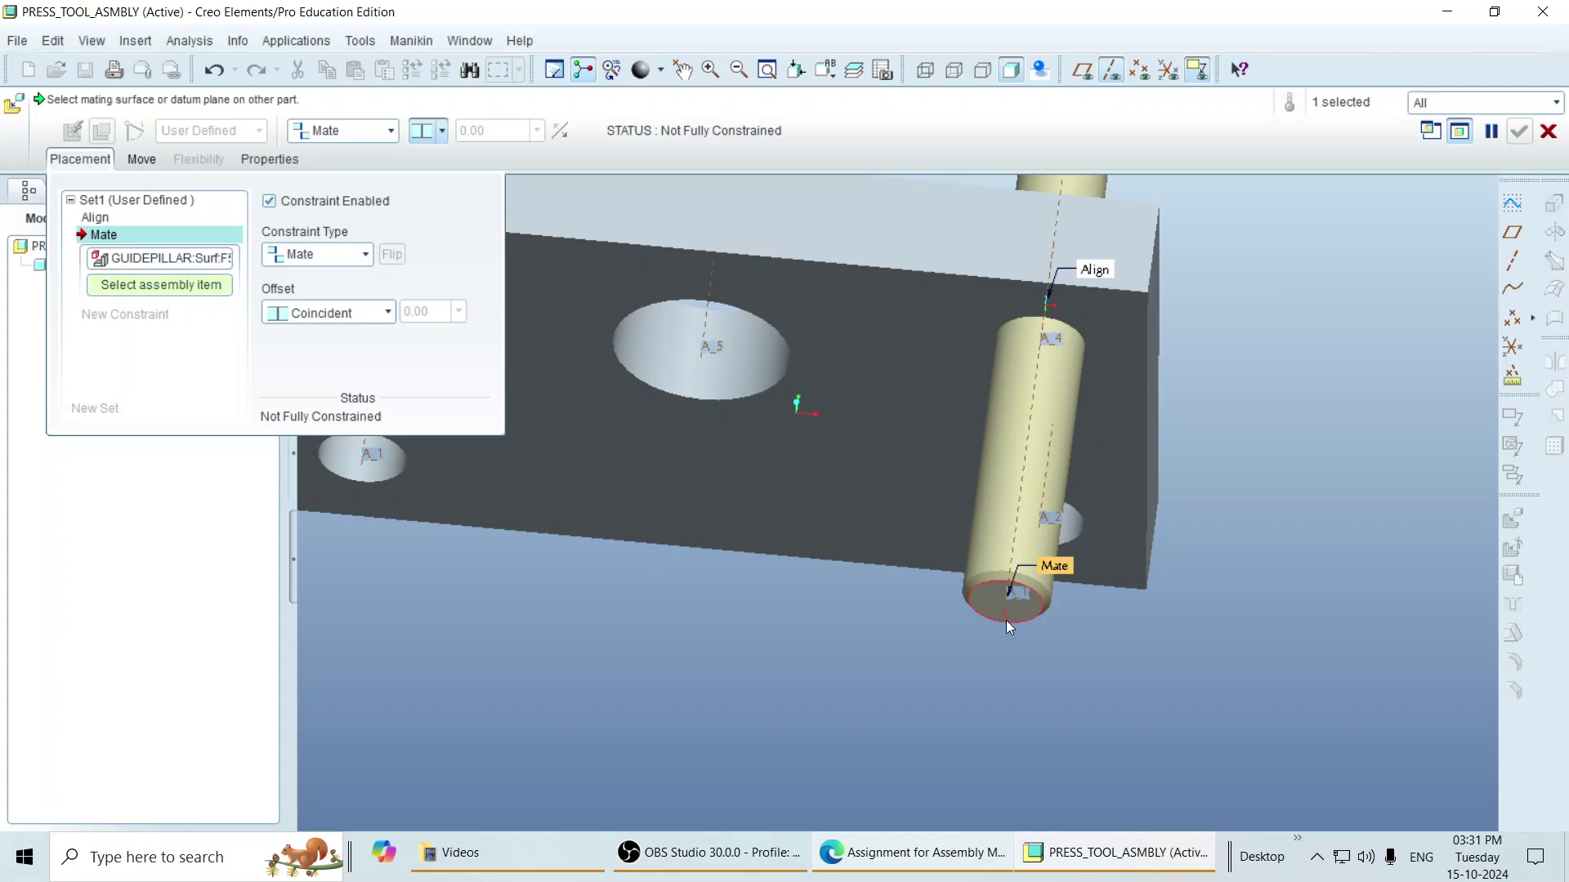
{"action": "scroll", "coordinate": [989, 679], "scroll_direction": "down", "scroll_amount": 2}
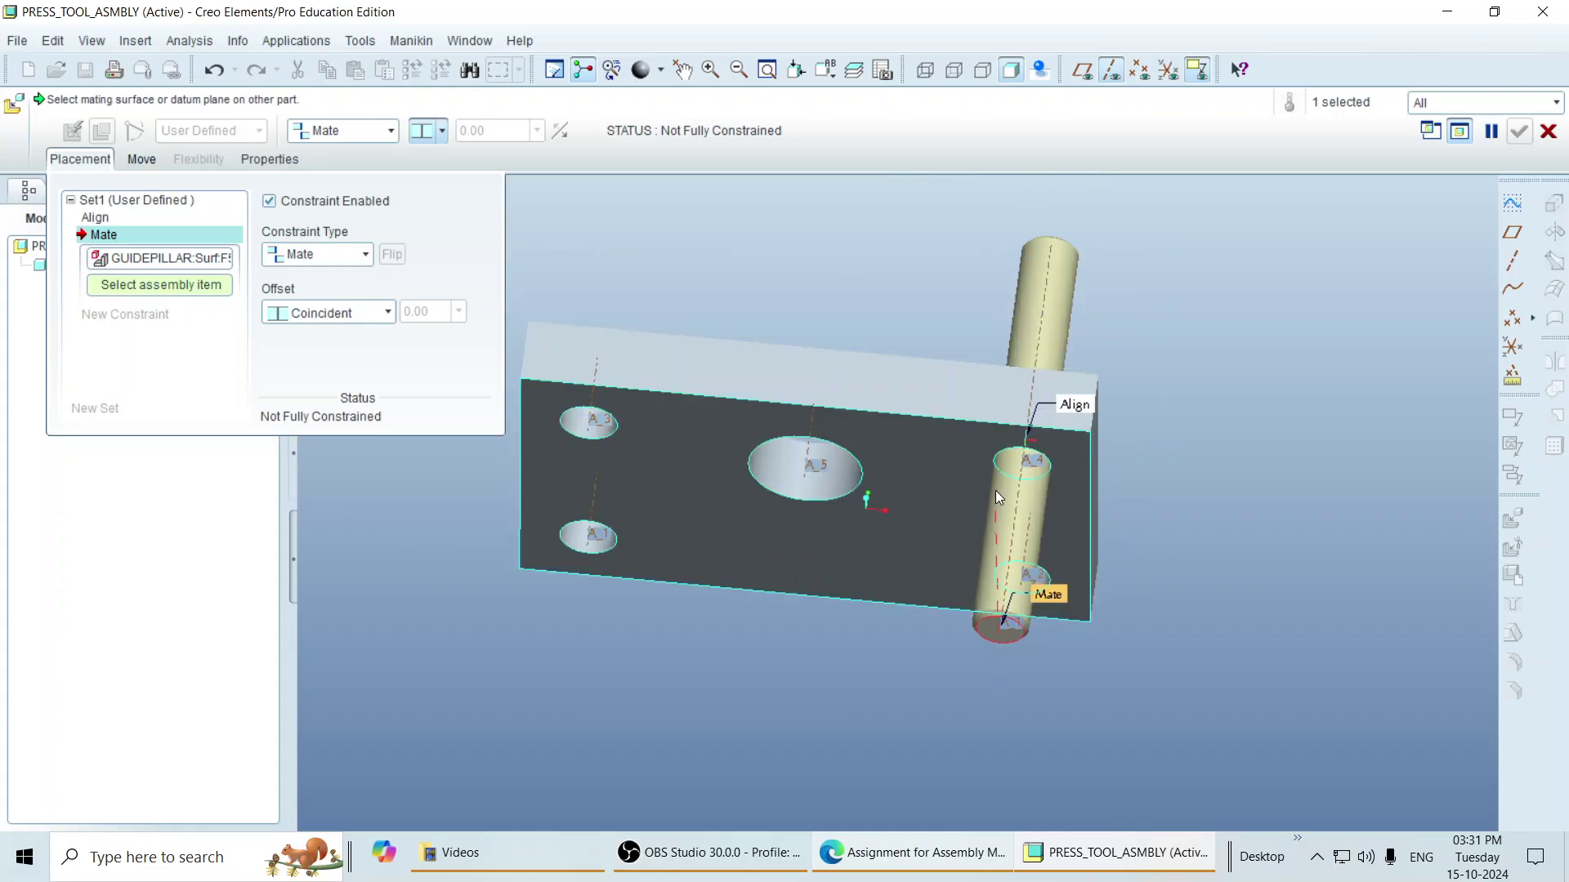
{"action": "left_click", "coordinate": [940, 443]}
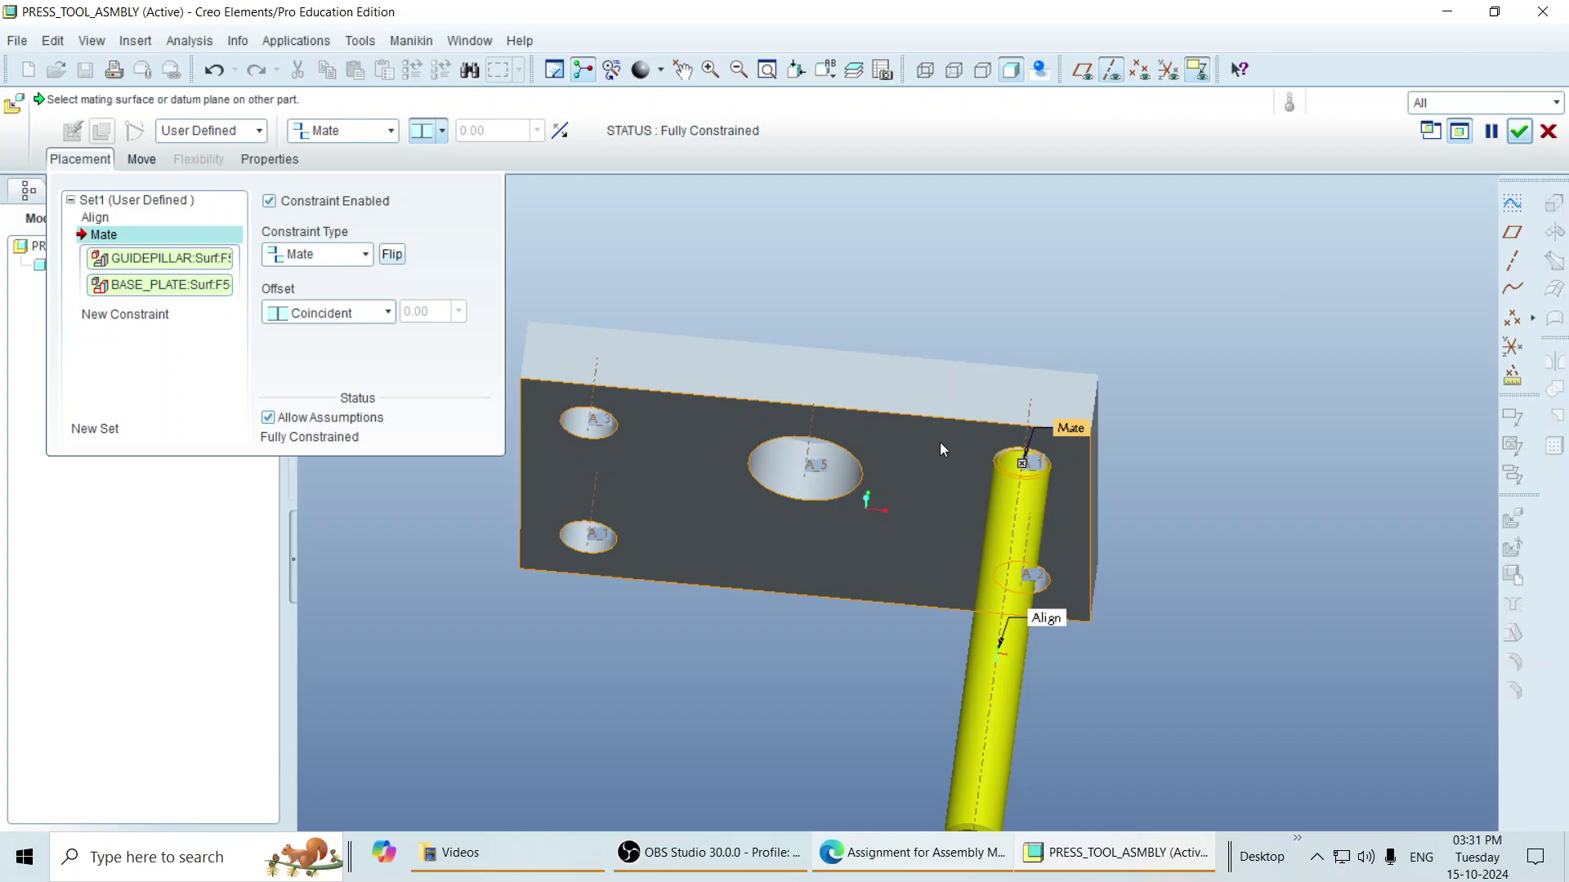
{"action": "middle_click_drag", "start_coordinate": [939, 443], "coordinate": [919, 605]}
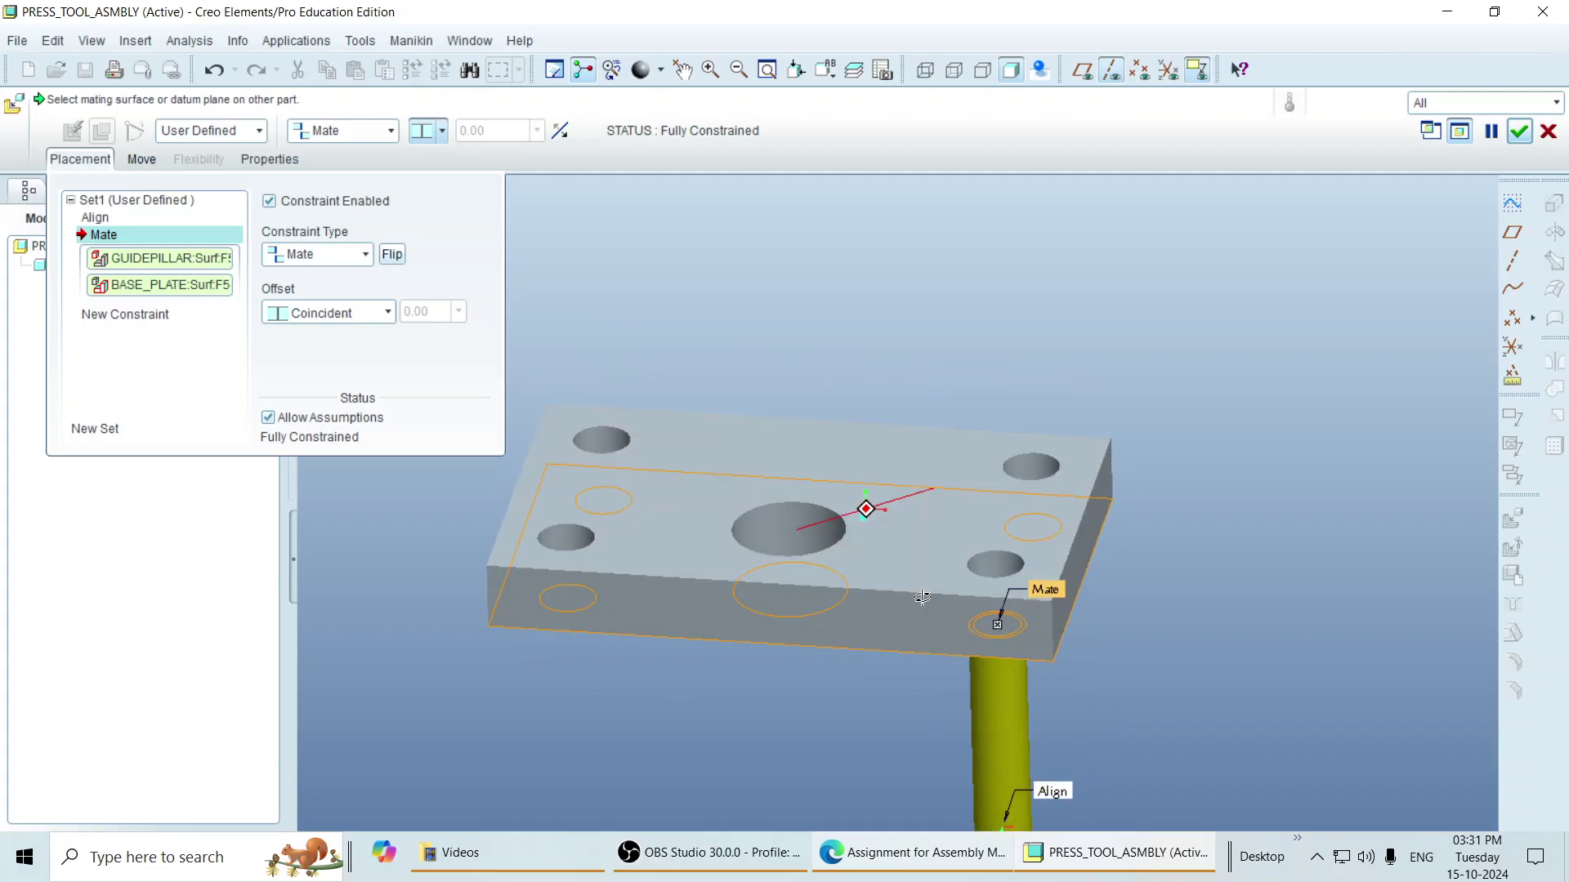
{"action": "left_click", "coordinate": [561, 132]}
{"action": "middle_click_drag", "start_coordinate": [873, 548], "coordinate": [962, 708]}
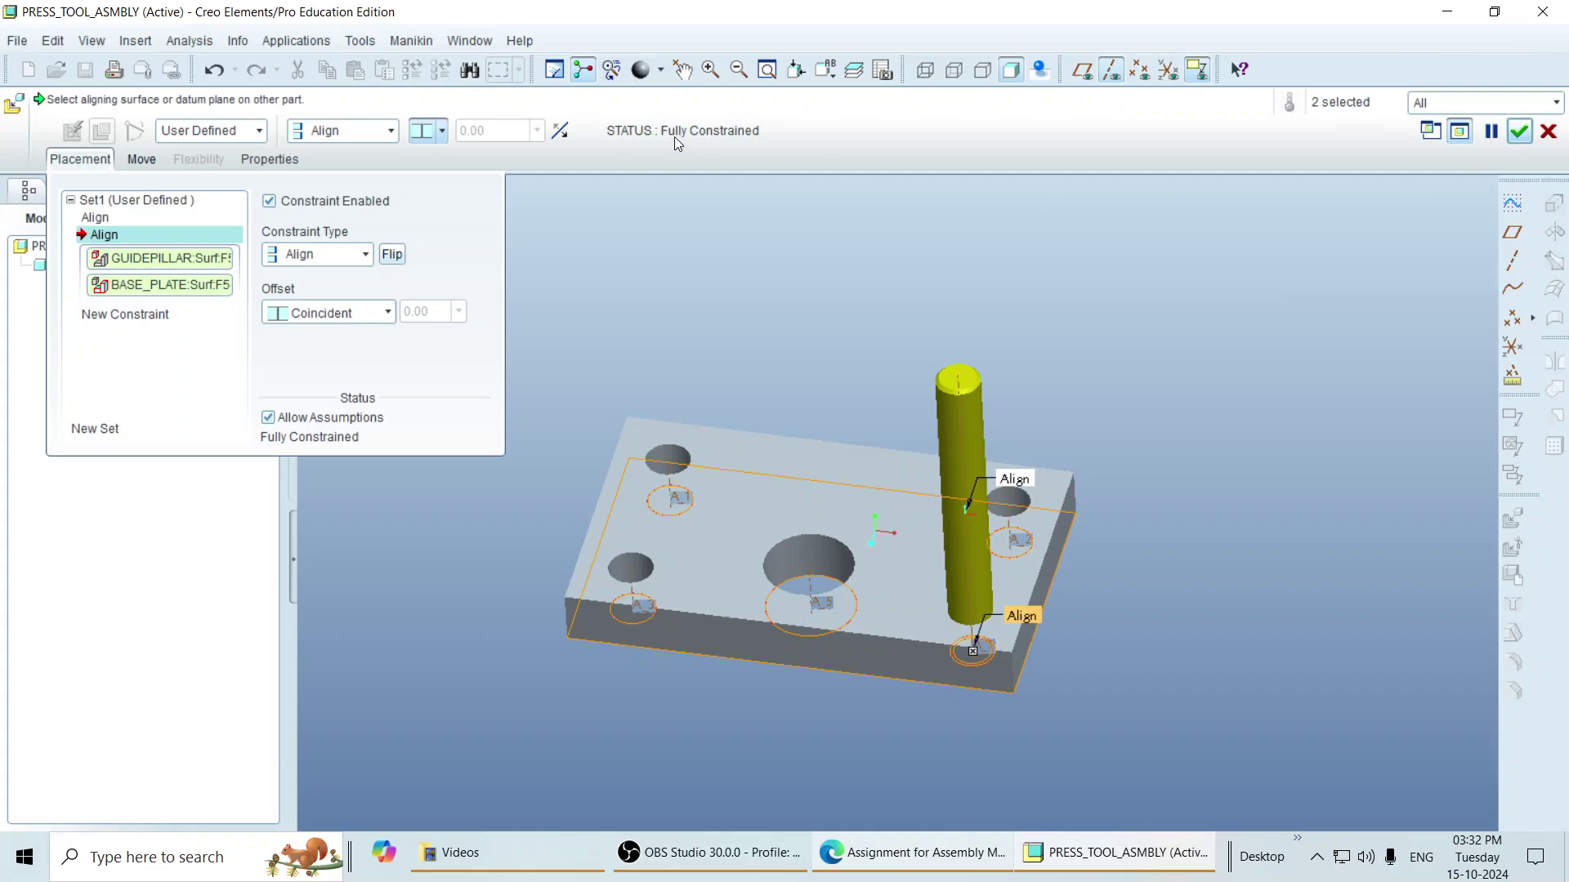
Step: Confirm the pillar and reference-pattern GUIDEPILLAR.PRT into all four corner holes, then restore the standard view
{"action": "left_click", "coordinate": [1520, 132]}
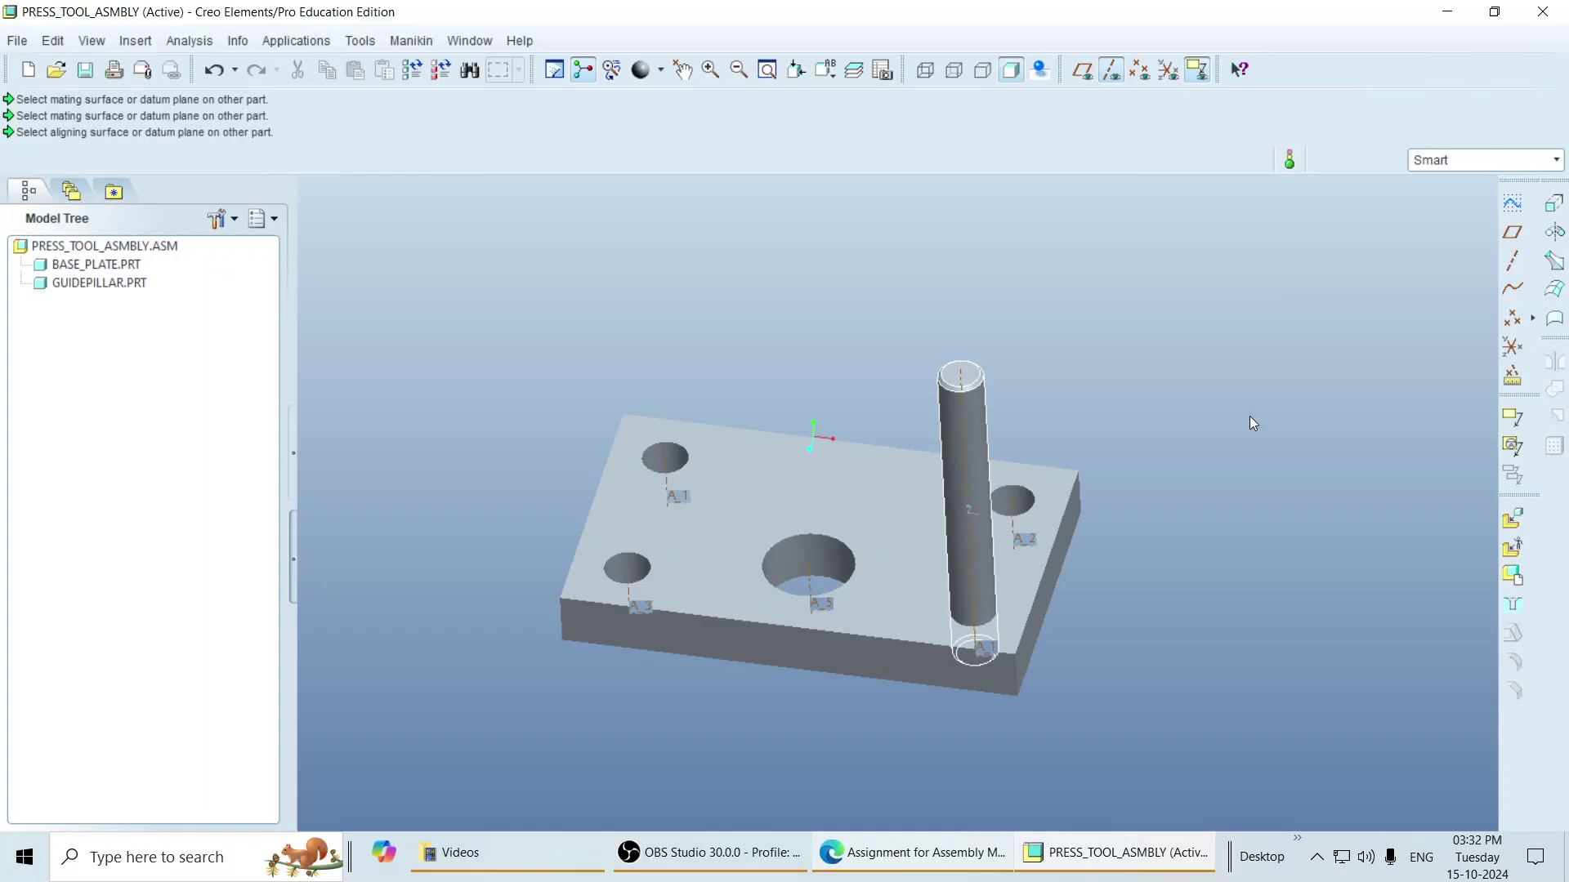
{"action": "middle_click_drag", "start_coordinate": [1249, 418], "coordinate": [1176, 518]}
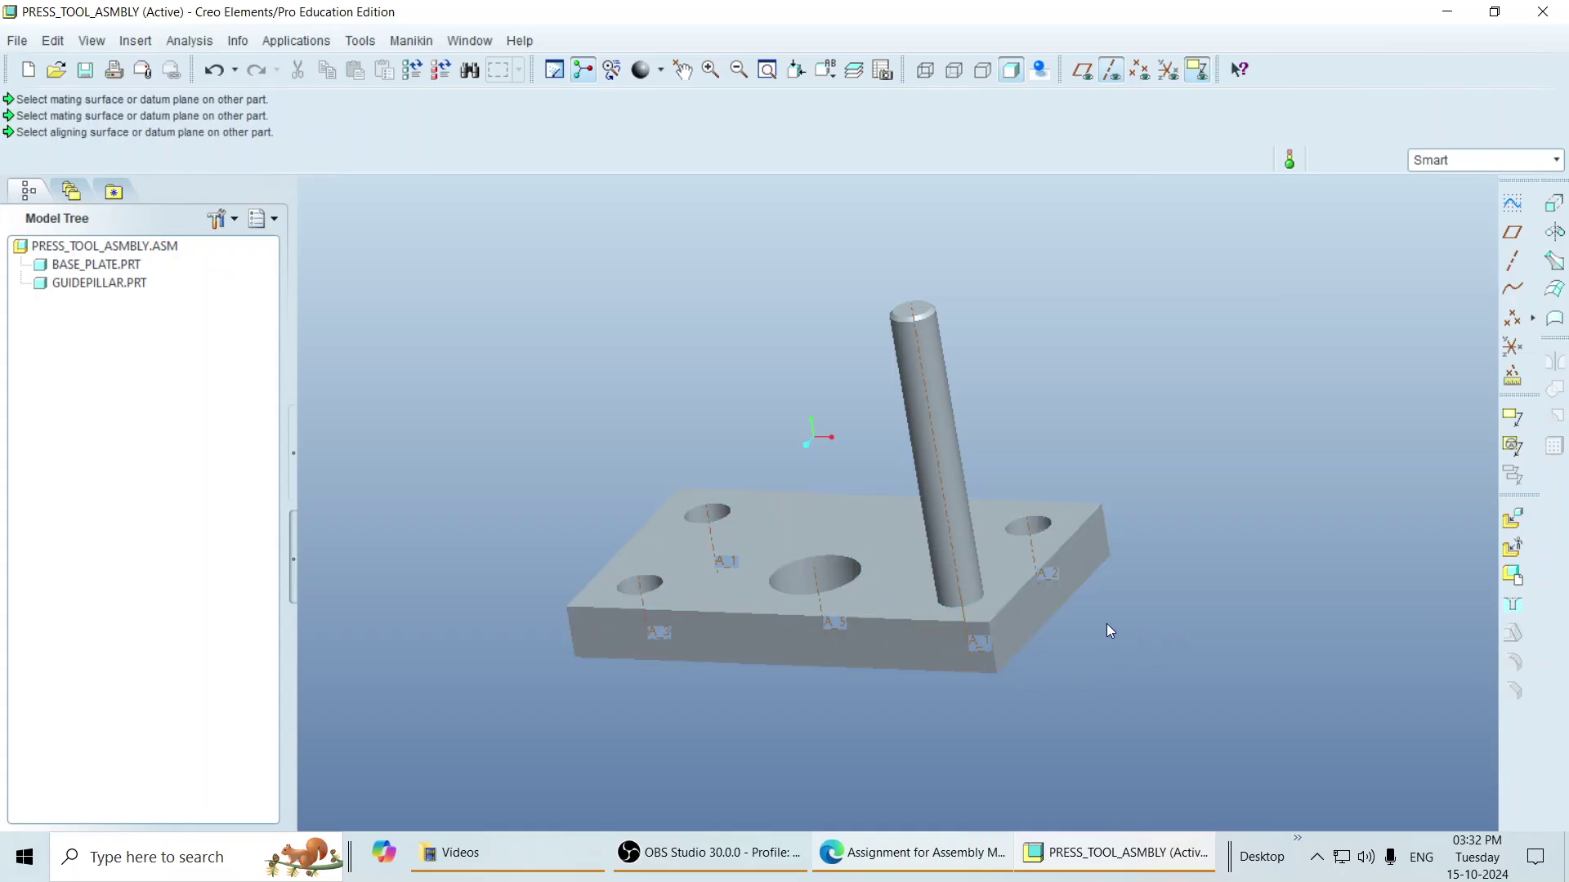
{"action": "left_click", "coordinate": [937, 461]}
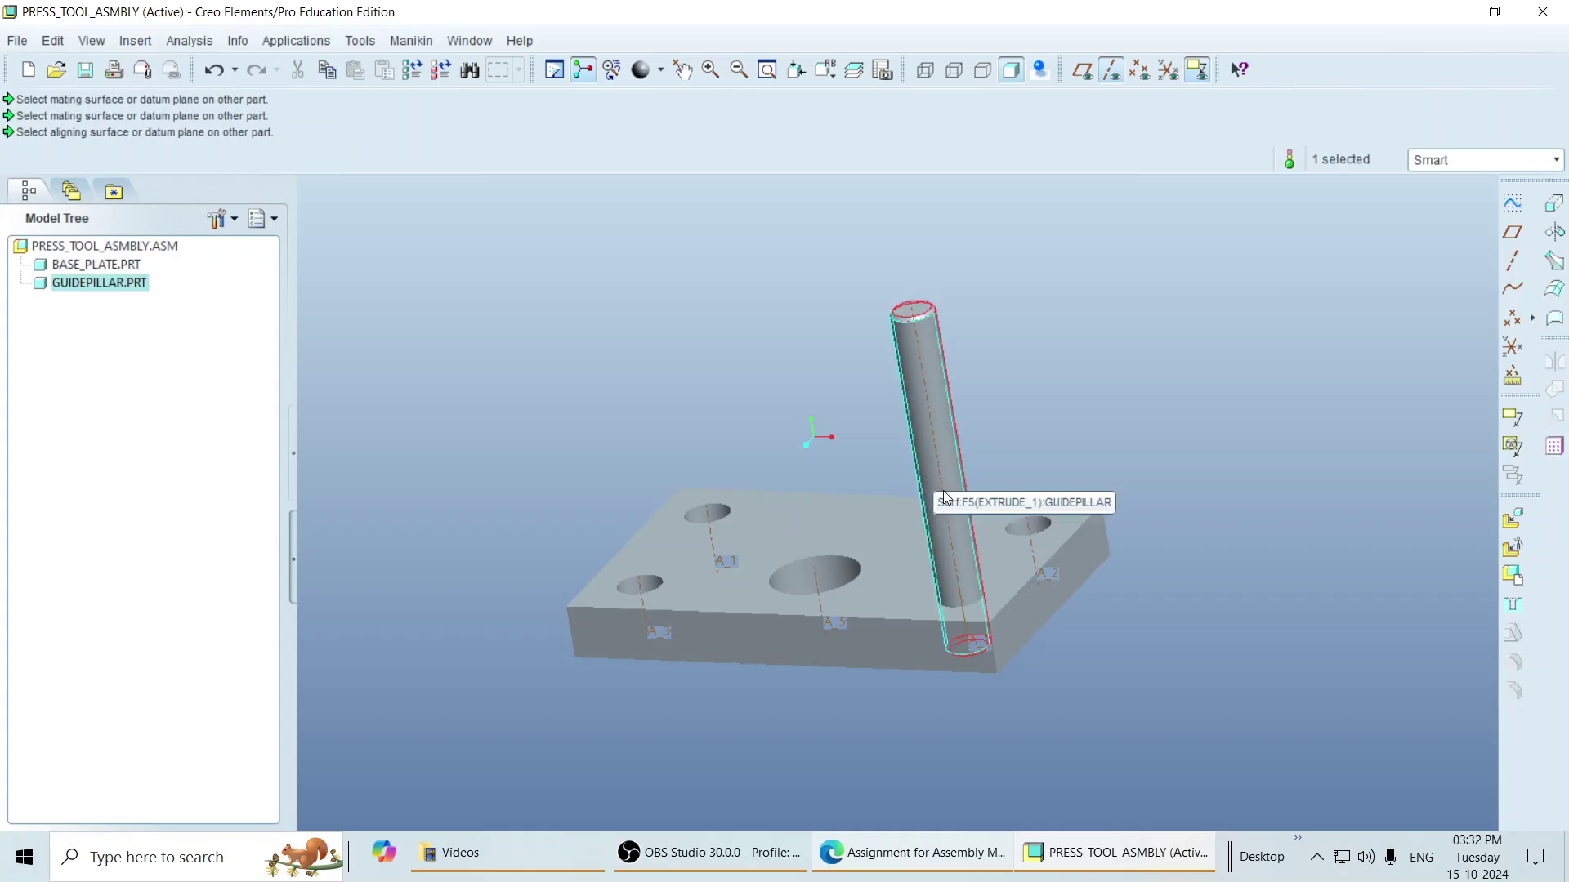
{"action": "left_click", "coordinate": [1554, 447]}
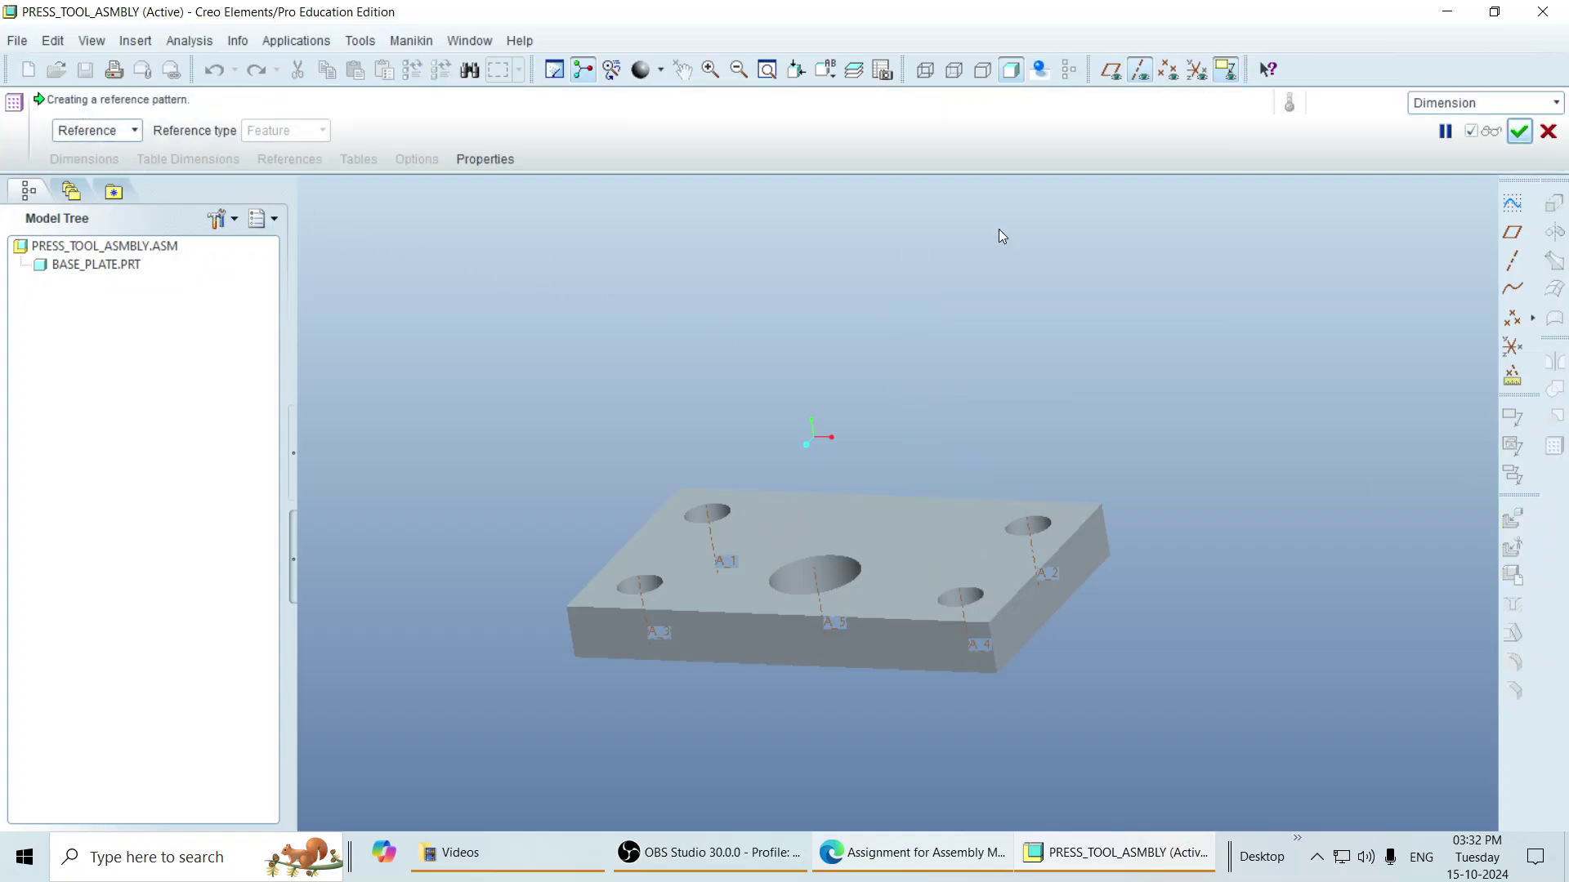
{"action": "left_click", "coordinate": [1518, 130]}
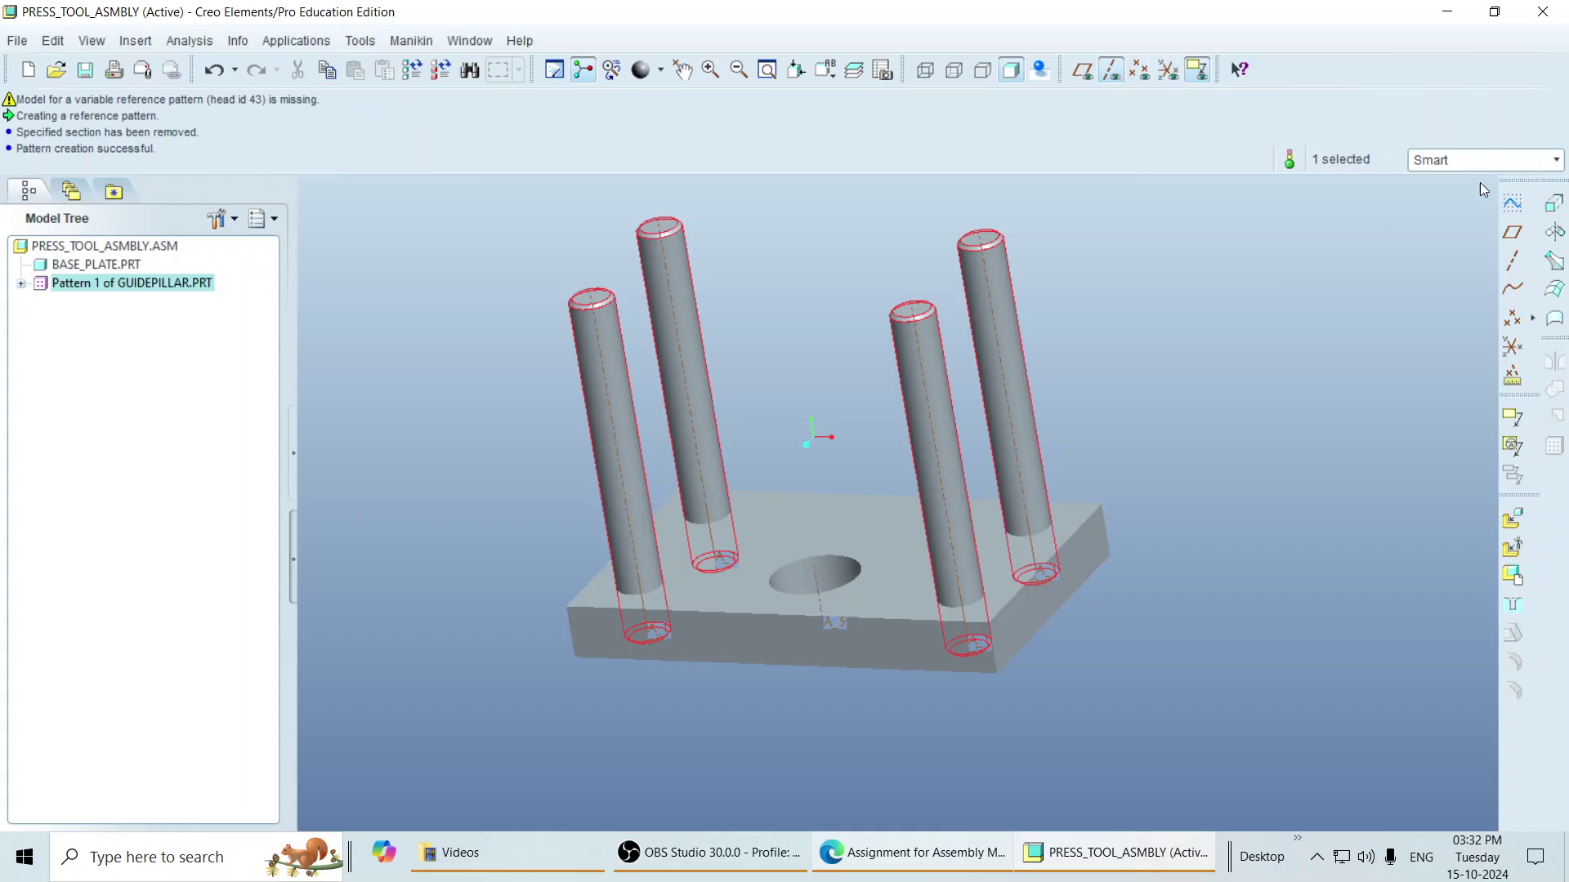
{"action": "middle_click_drag", "start_coordinate": [1160, 523], "coordinate": [992, 566]}
{"action": "key", "text": "ctrl+d"}
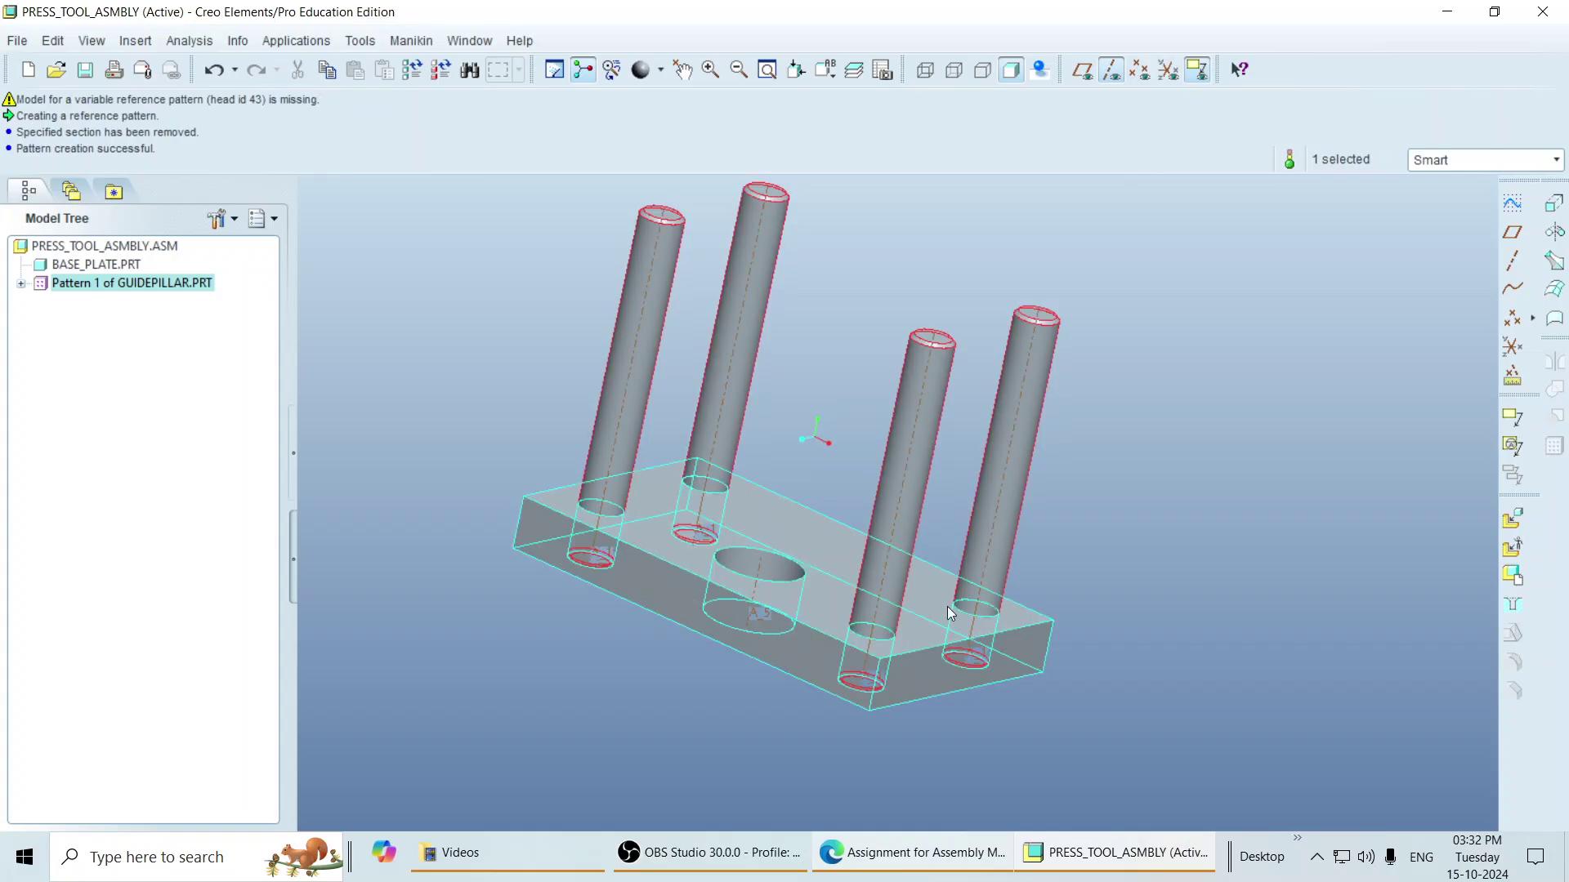
Step: Load guidebuish.prt and align its axis with a guide pillar's axis
{"action": "left_click", "coordinate": [1514, 518]}
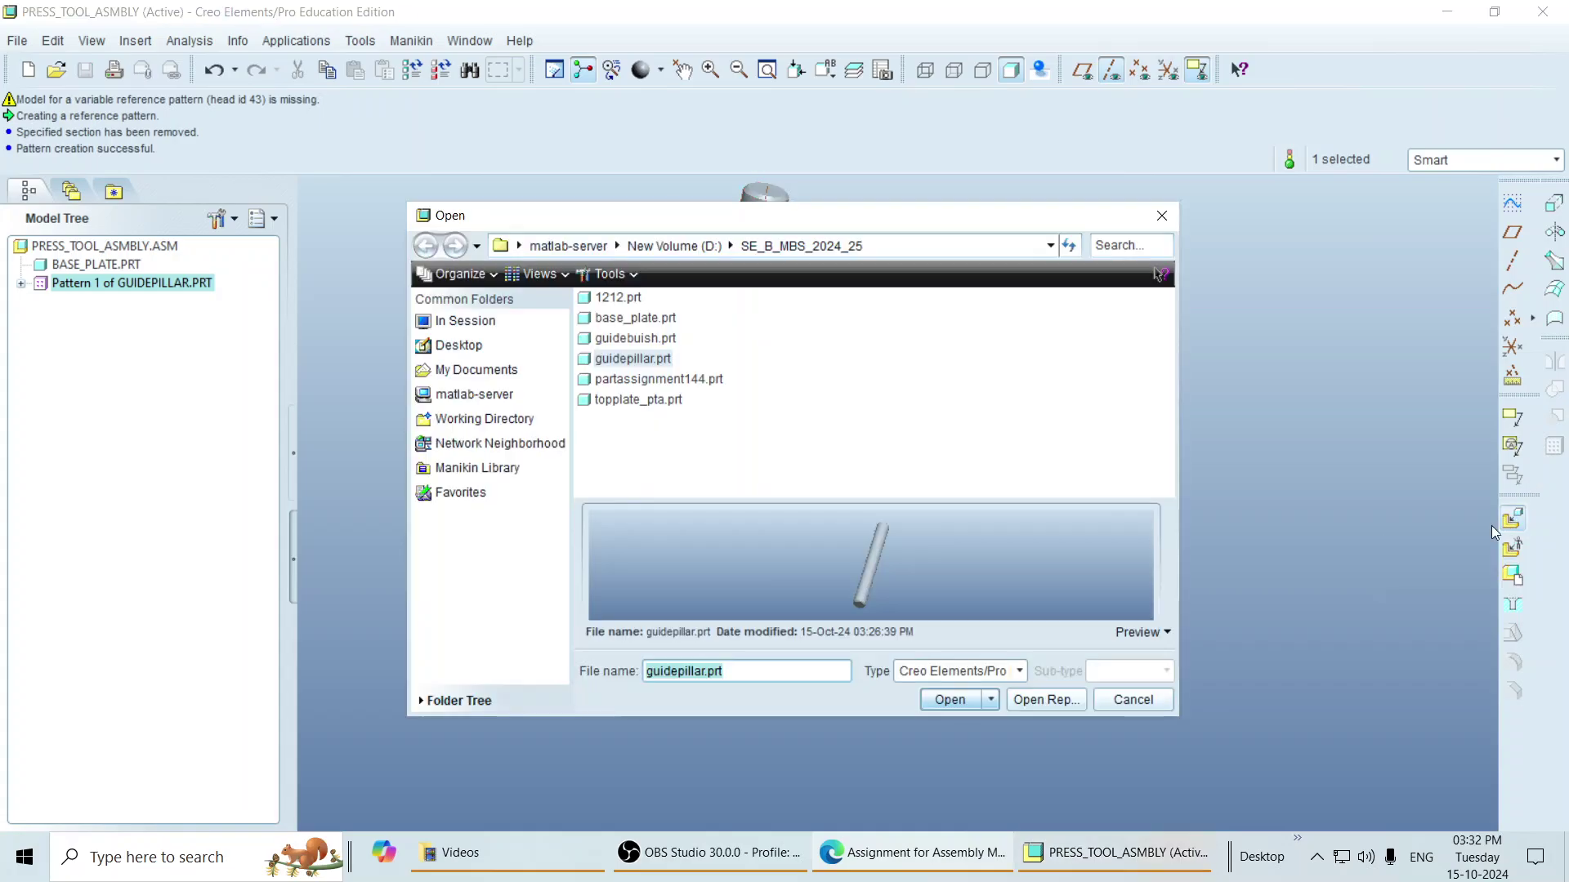
{"action": "left_click", "coordinate": [612, 339]}
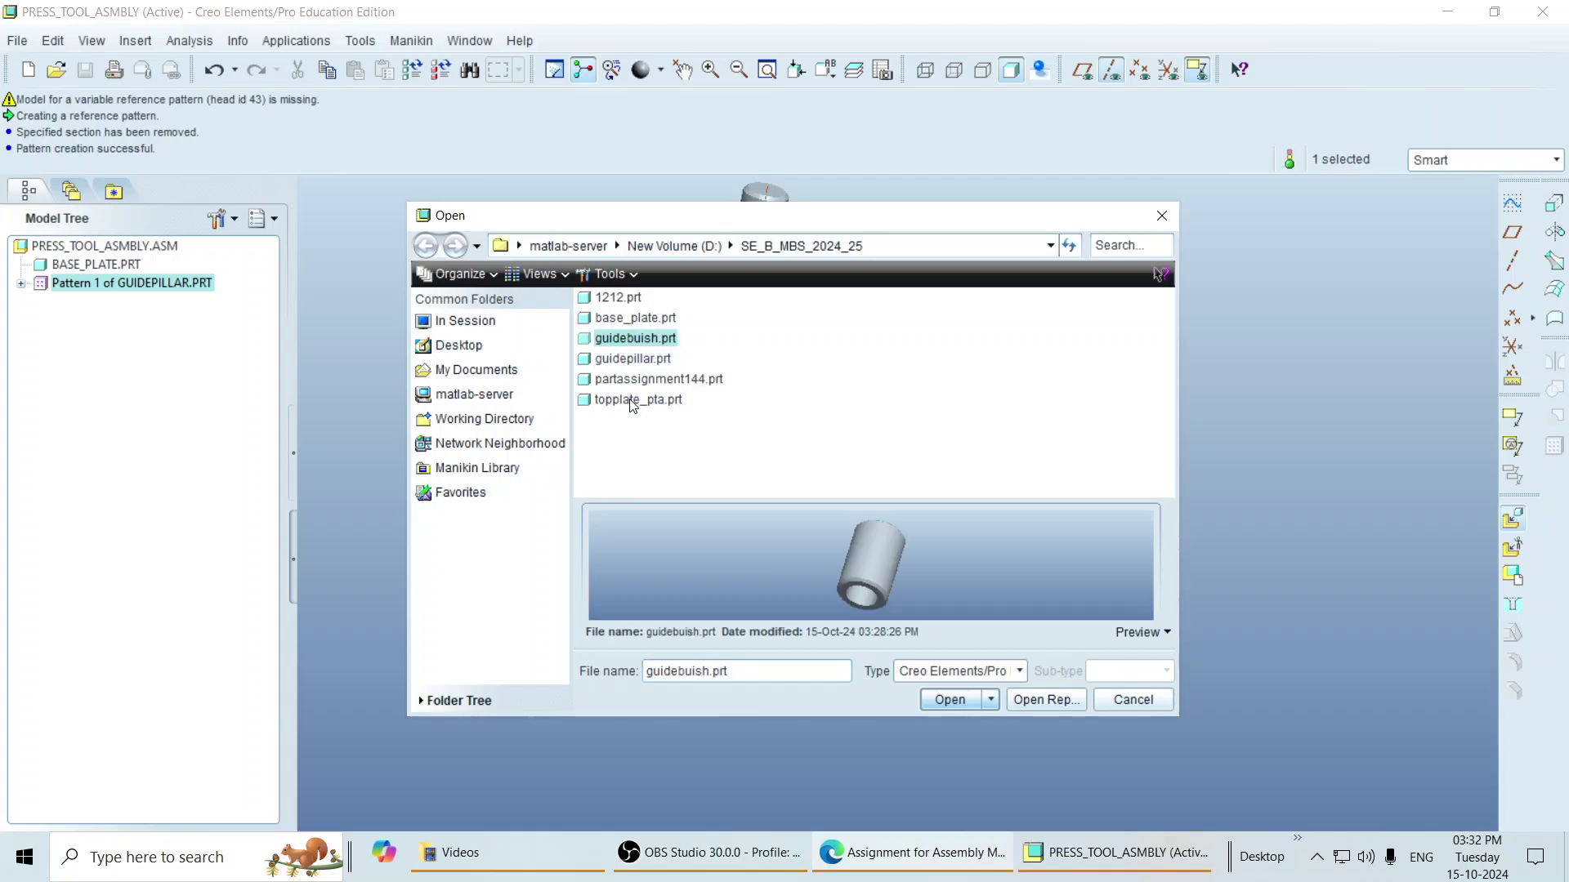
{"action": "left_click", "coordinate": [948, 700]}
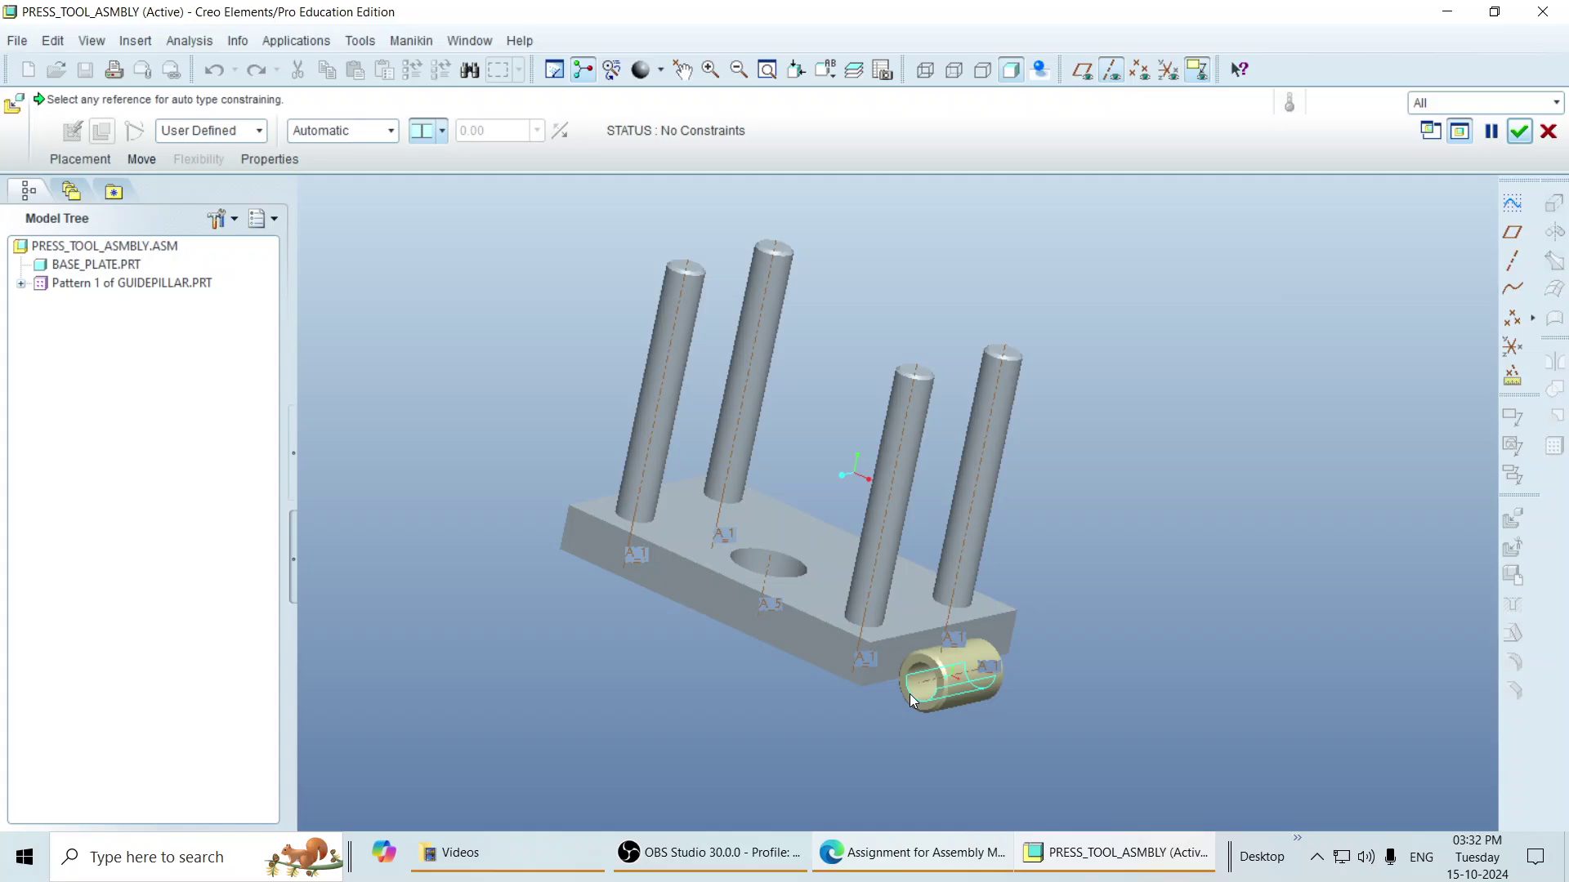
{"action": "left_click", "coordinate": [56, 160]}
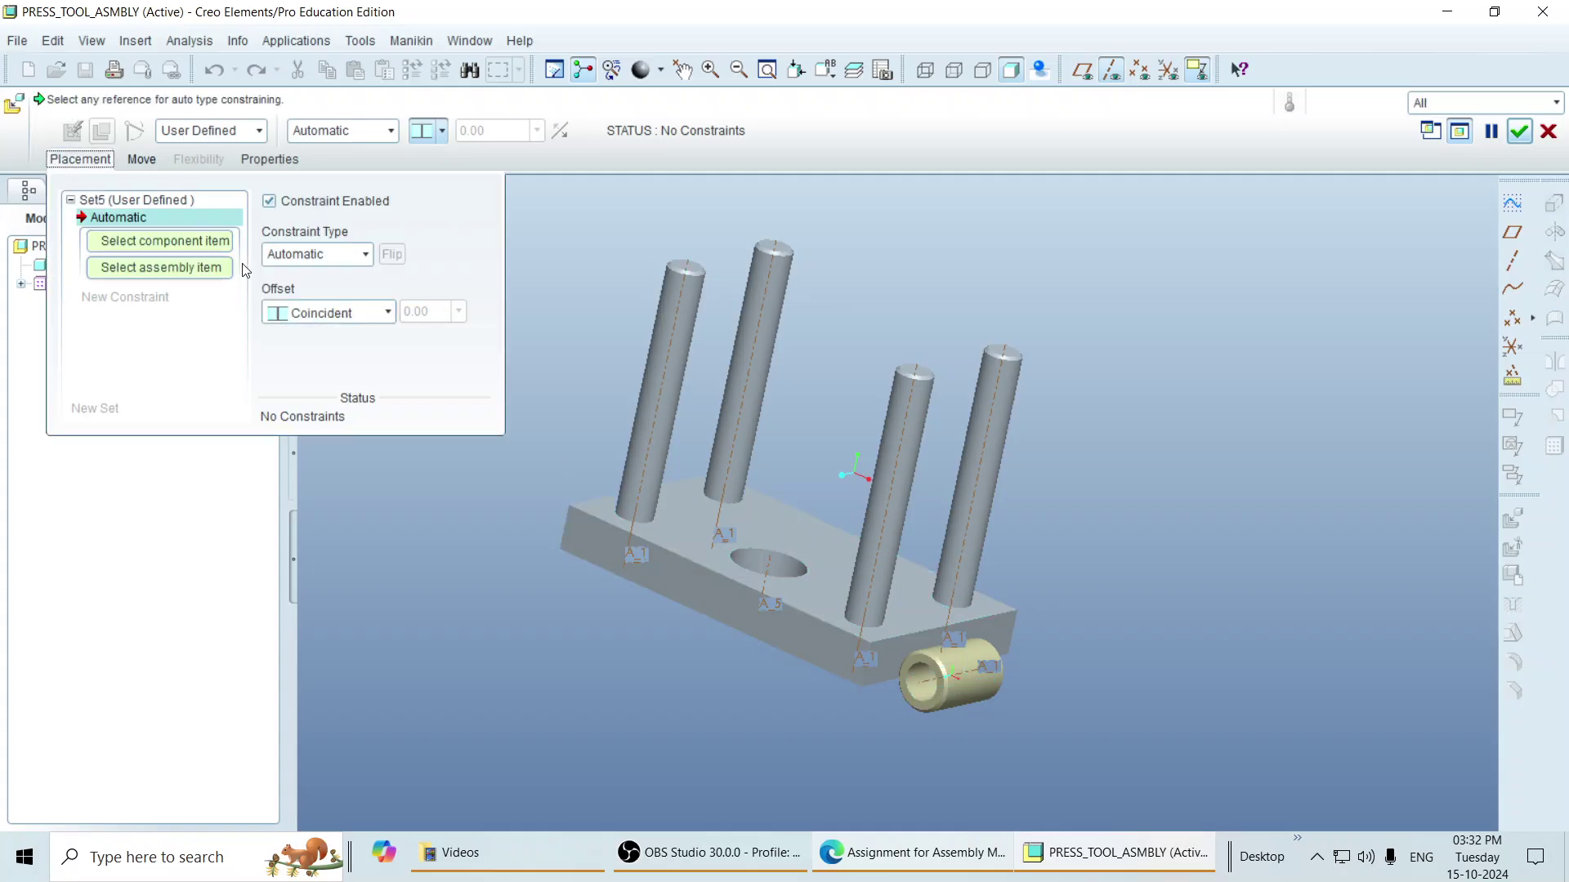
{"action": "left_click", "coordinate": [321, 255]}
{"action": "left_click", "coordinate": [303, 319]}
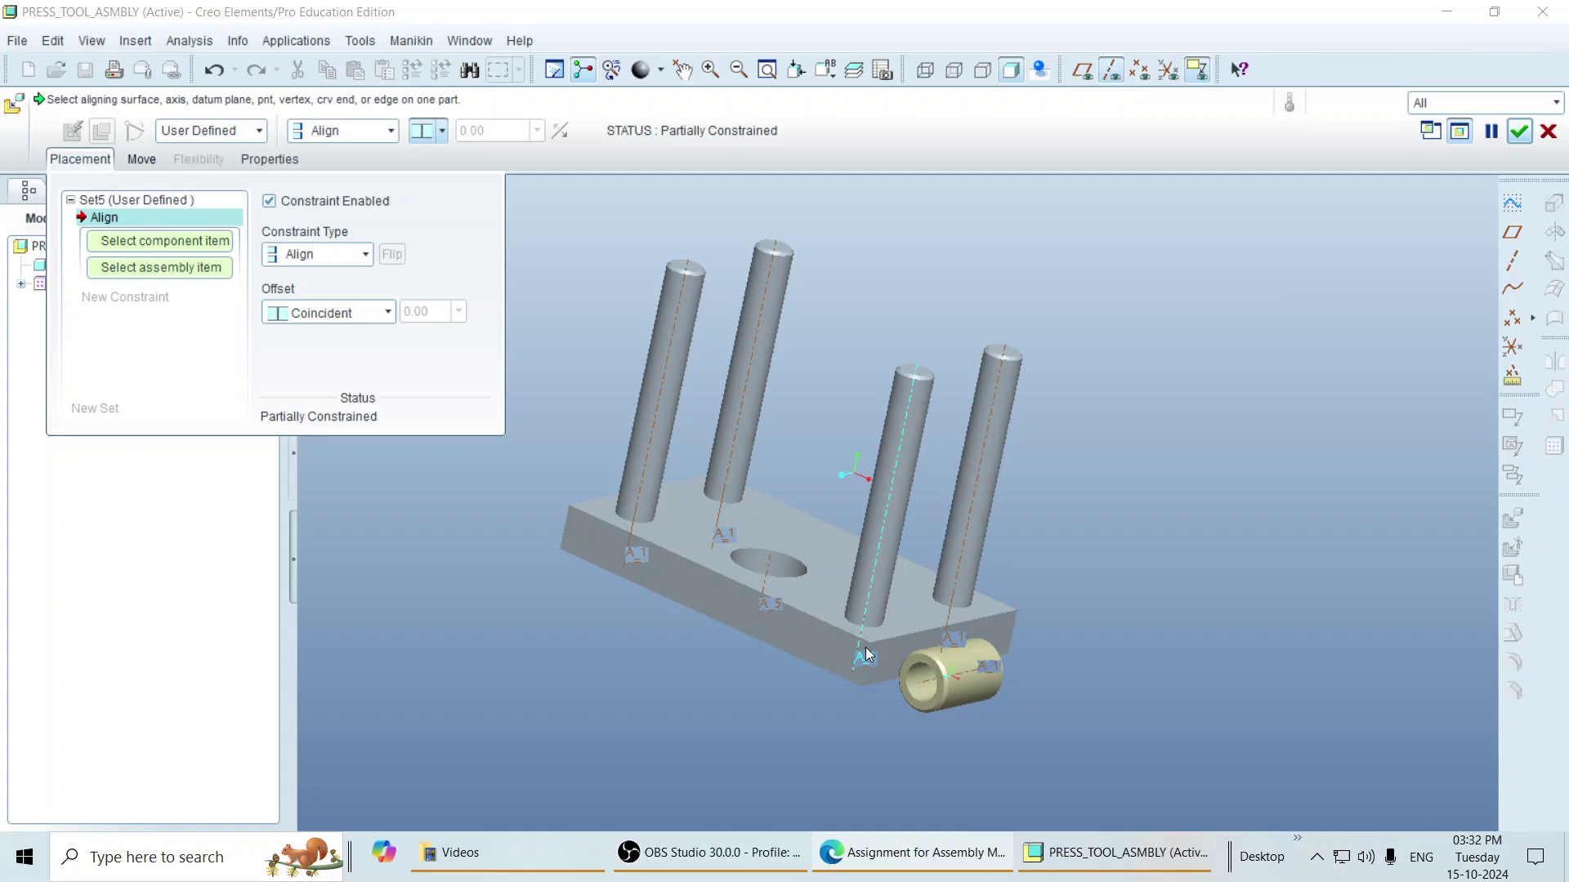
{"action": "scroll", "coordinate": [943, 685], "scroll_direction": "down", "scroll_amount": 2}
{"action": "left_click", "coordinate": [958, 668]}
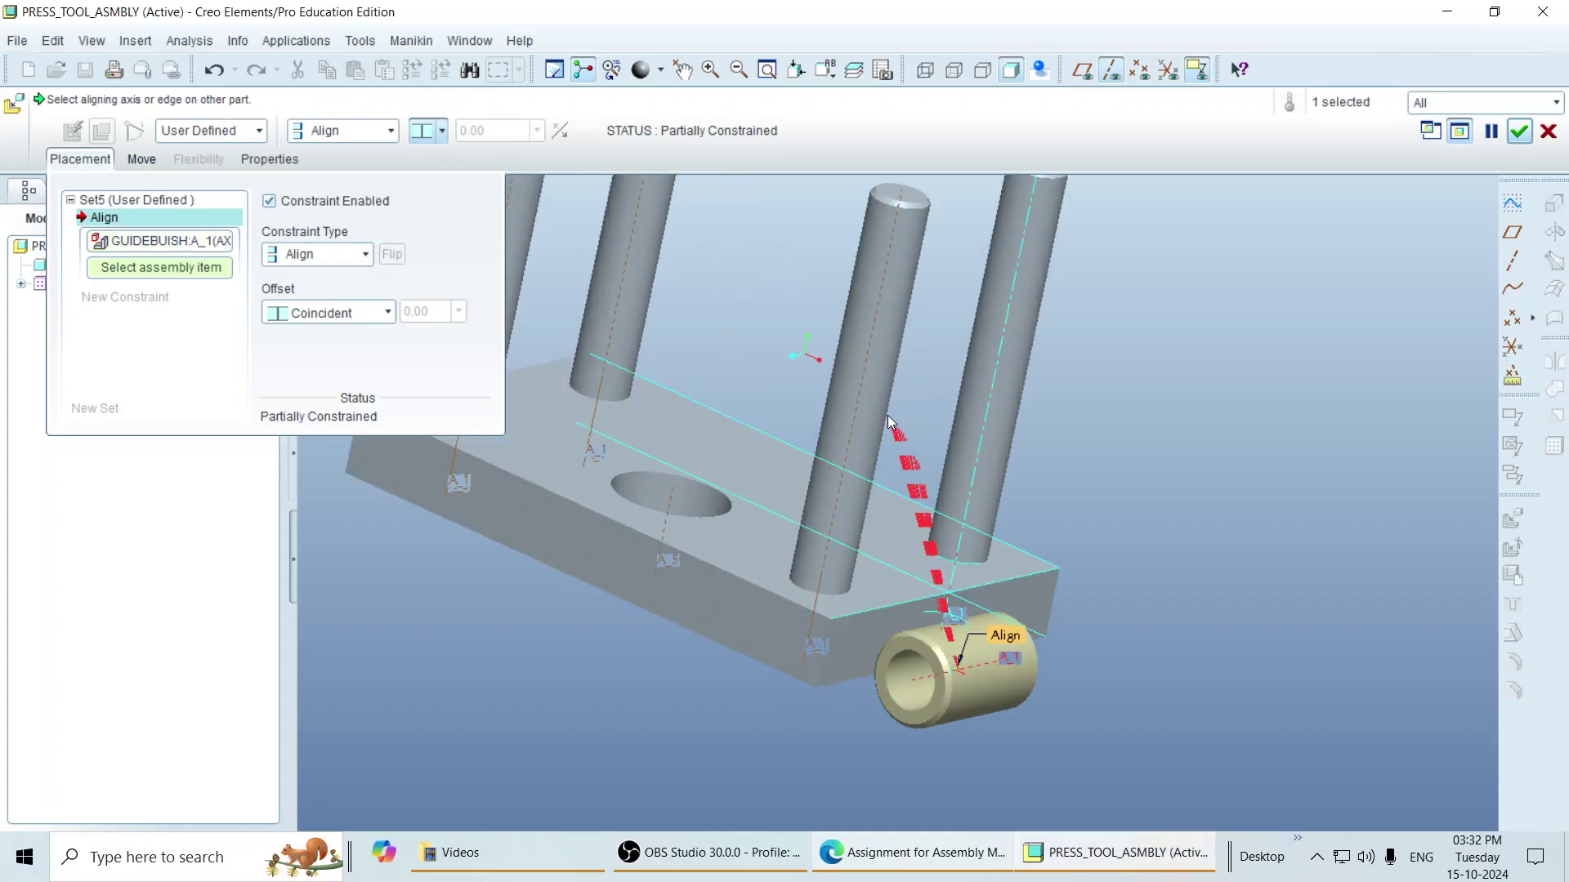
{"action": "left_click", "coordinate": [862, 382]}
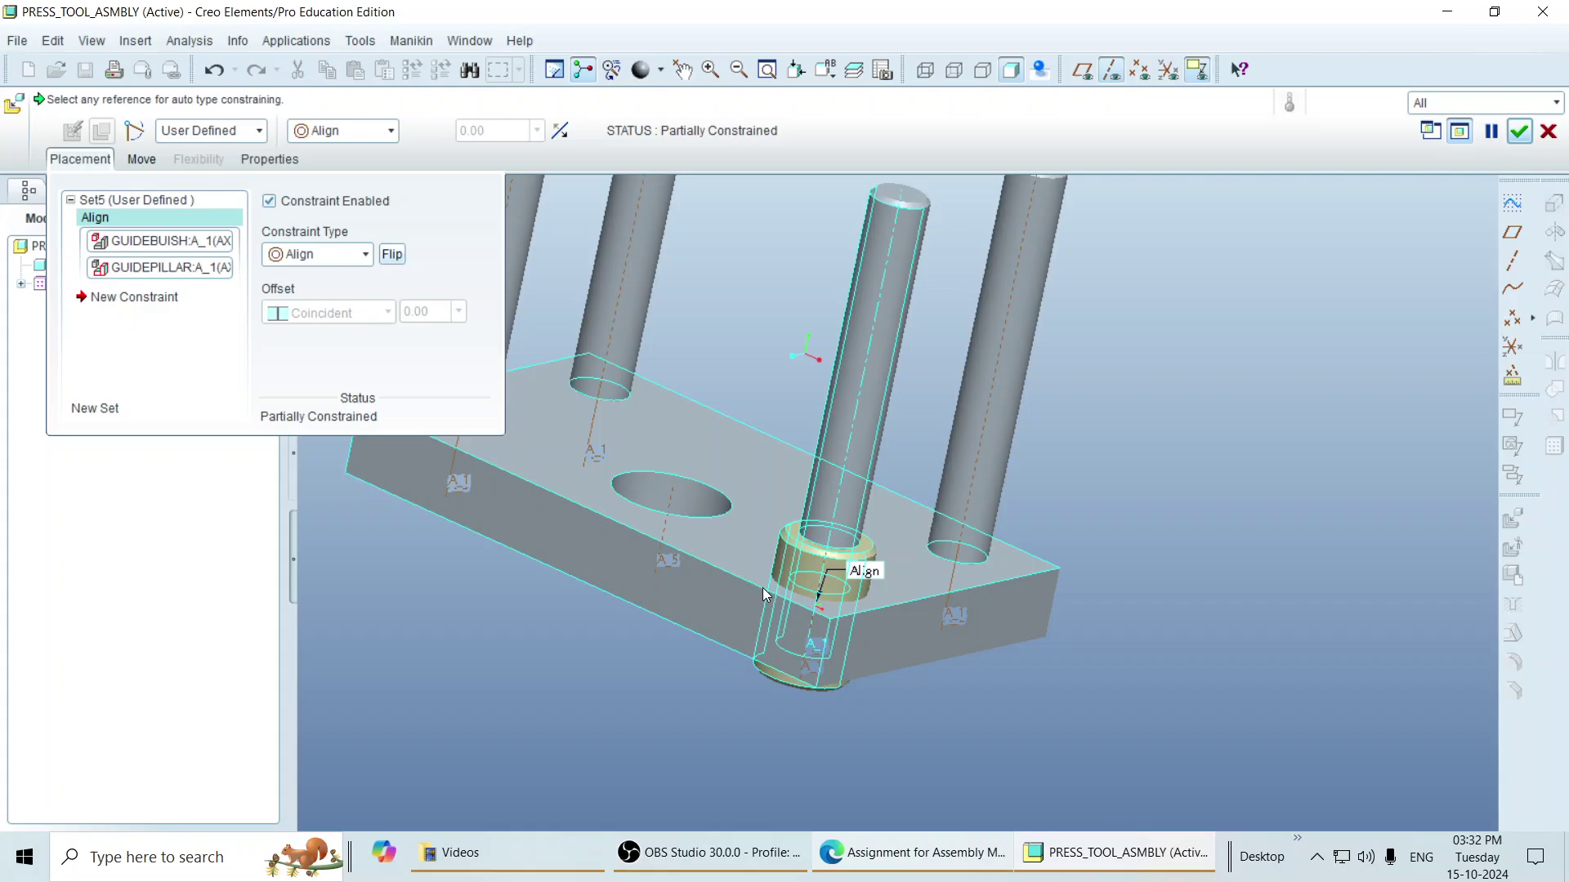
{"action": "scroll", "coordinate": [770, 651], "scroll_direction": "up", "scroll_amount": 2}
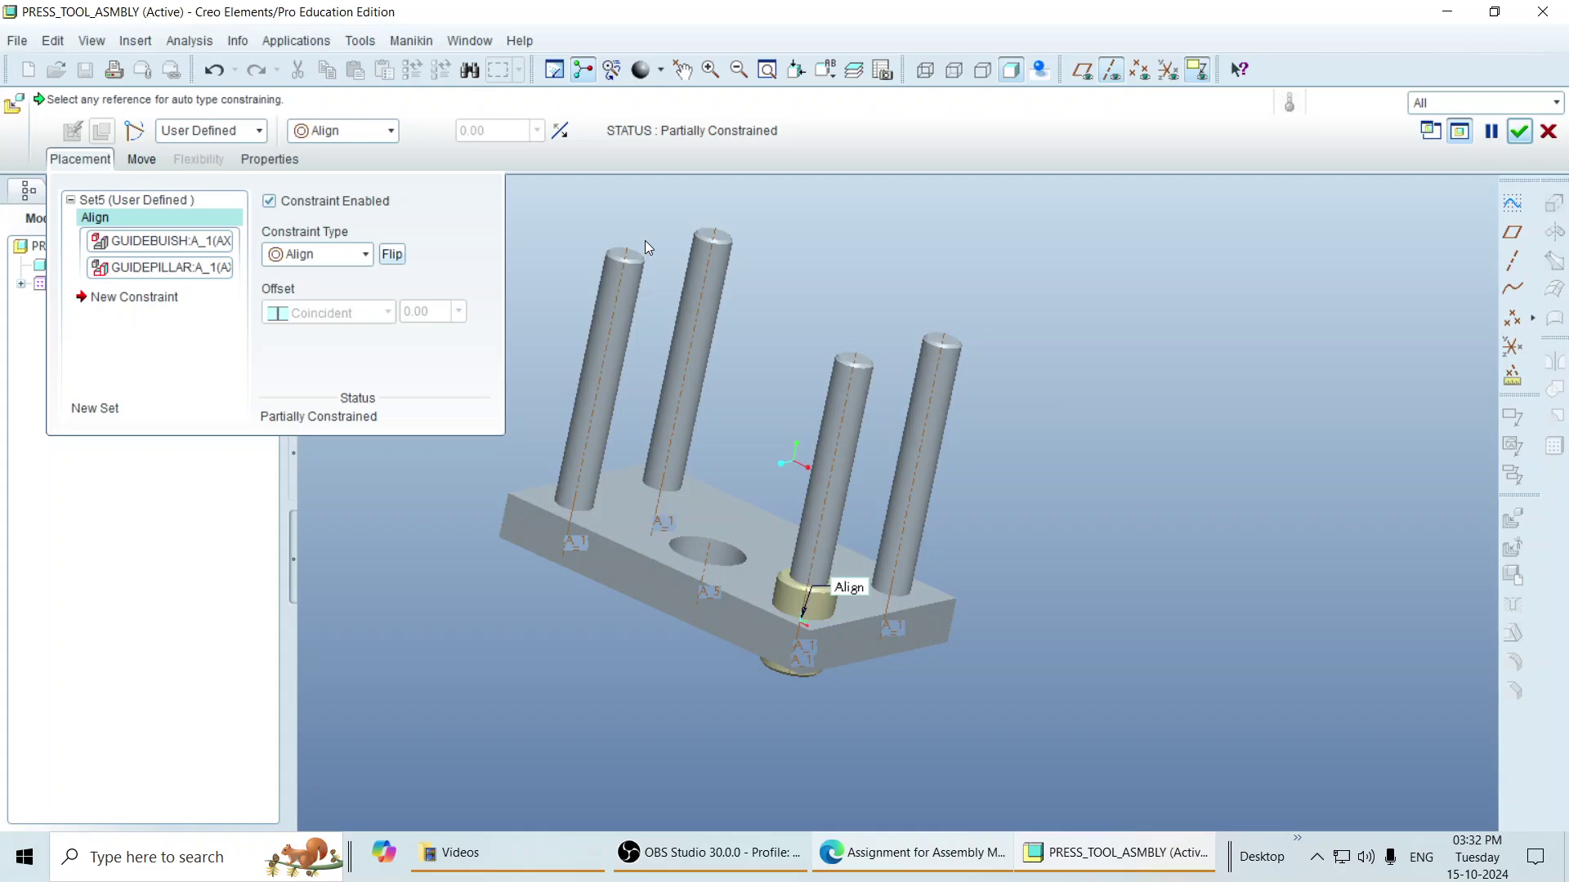
Step: Align the bush's top face with the pillar's top face
{"action": "left_click", "coordinate": [124, 299]}
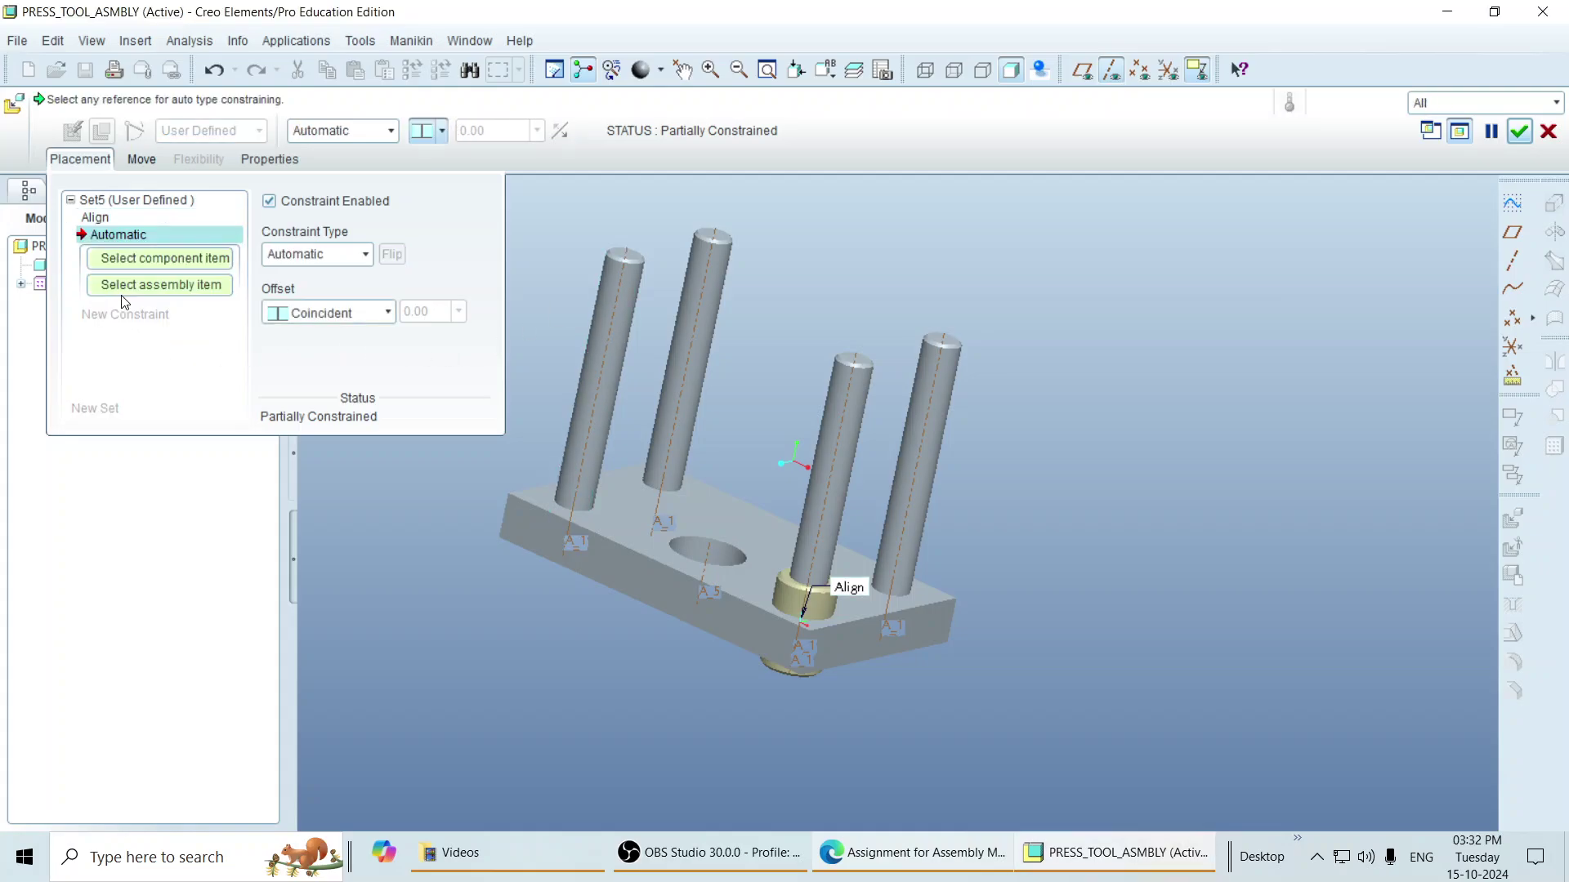
{"action": "left_click", "coordinate": [365, 256]}
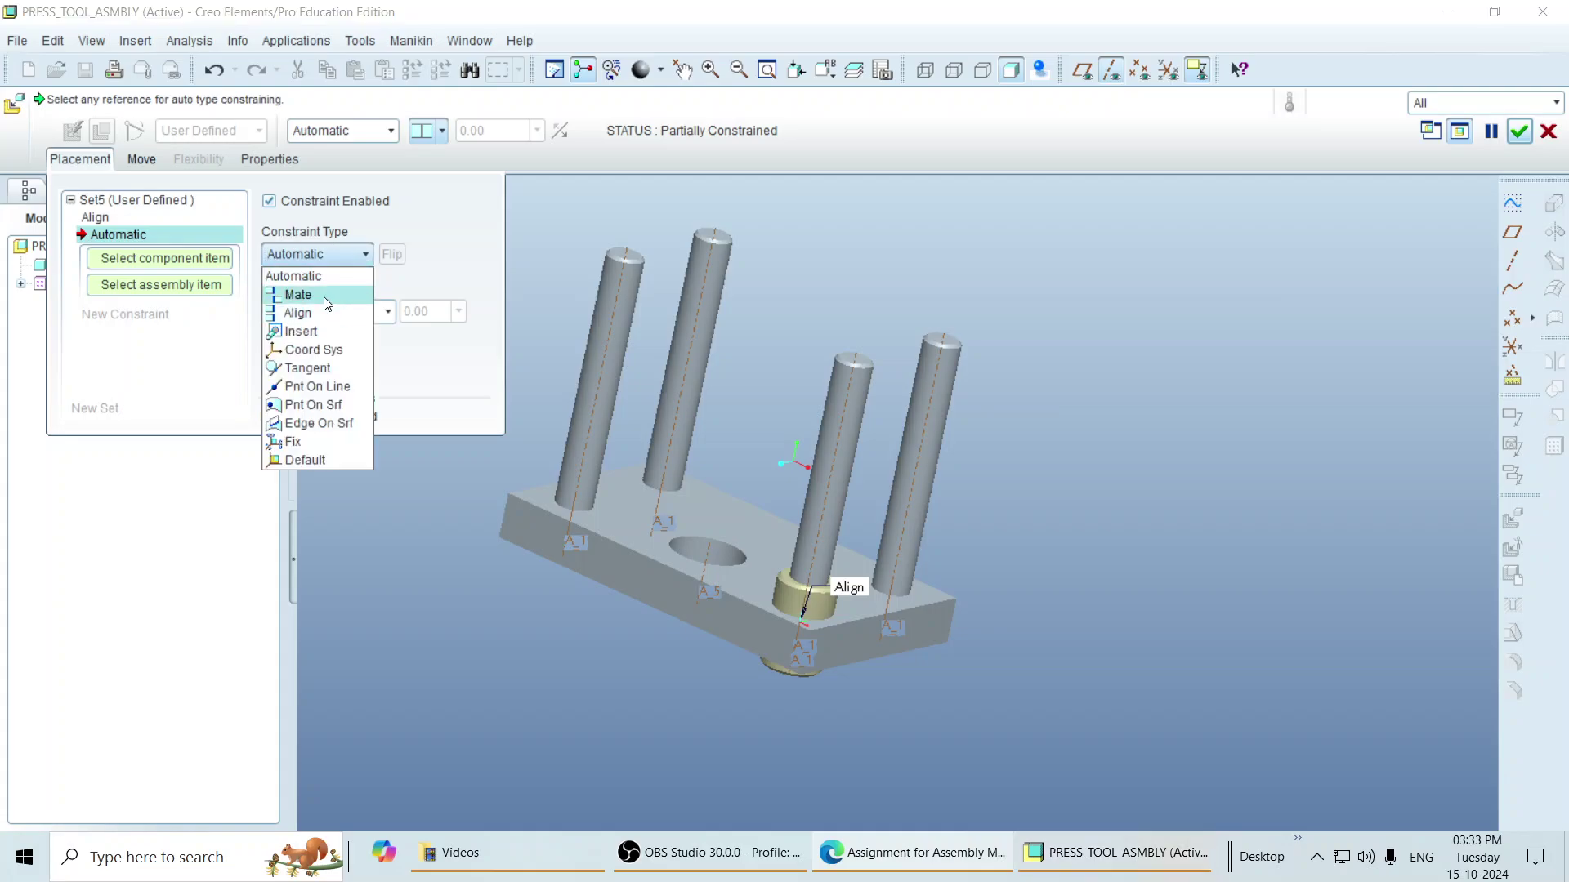
{"action": "left_click", "coordinate": [298, 294]}
{"action": "scroll", "coordinate": [757, 595], "scroll_direction": "down", "scroll_amount": 2}
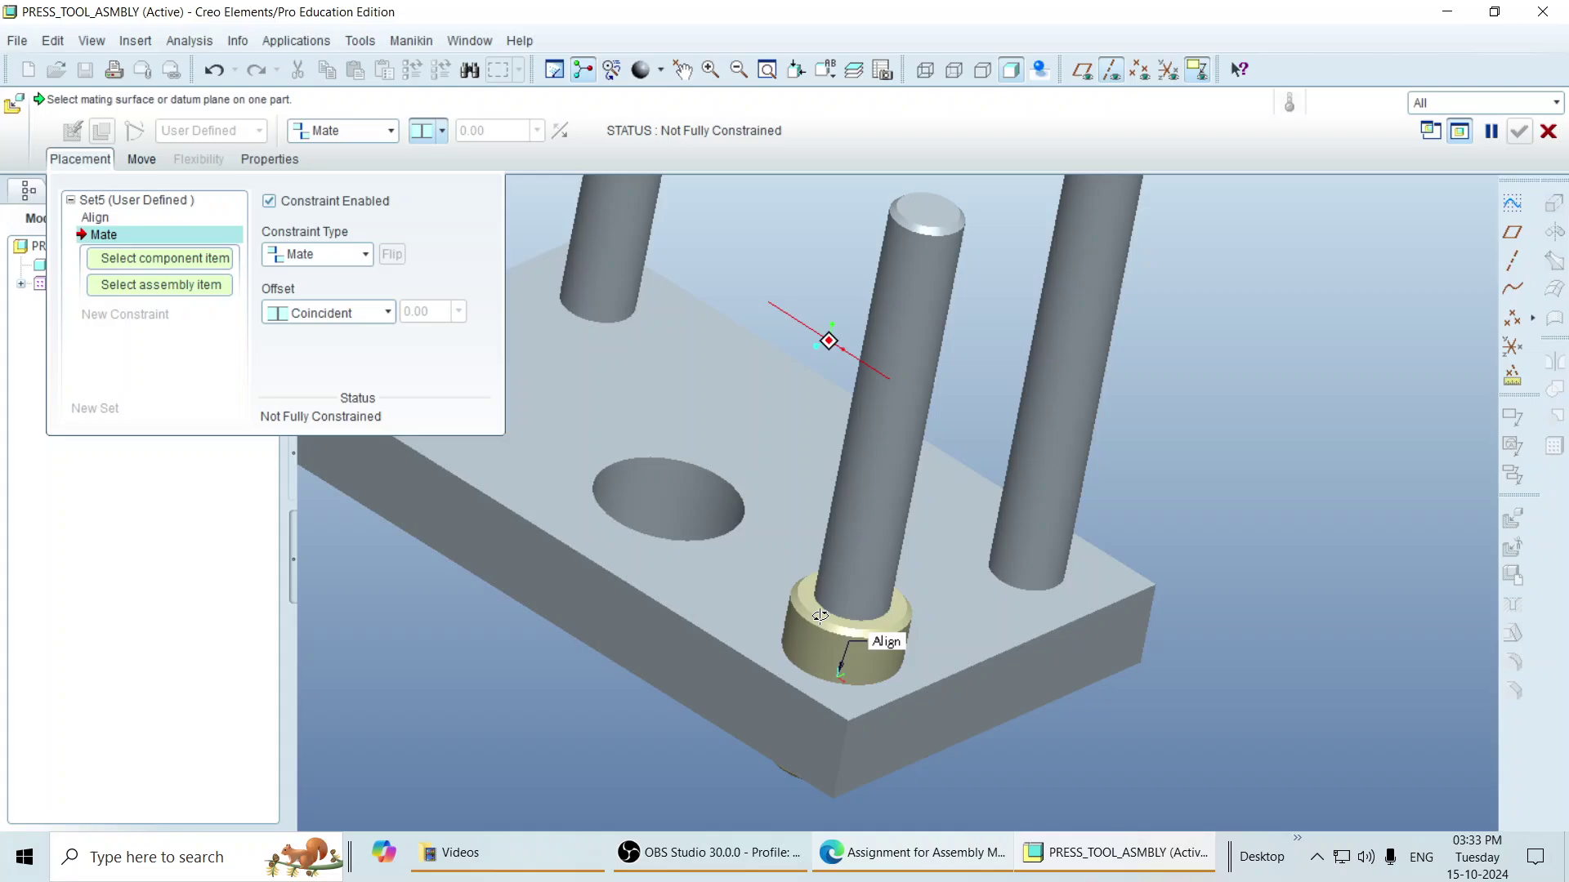
{"action": "scroll", "coordinate": [819, 615], "scroll_direction": "up", "scroll_amount": 2}
{"action": "left_click", "coordinate": [804, 581]}
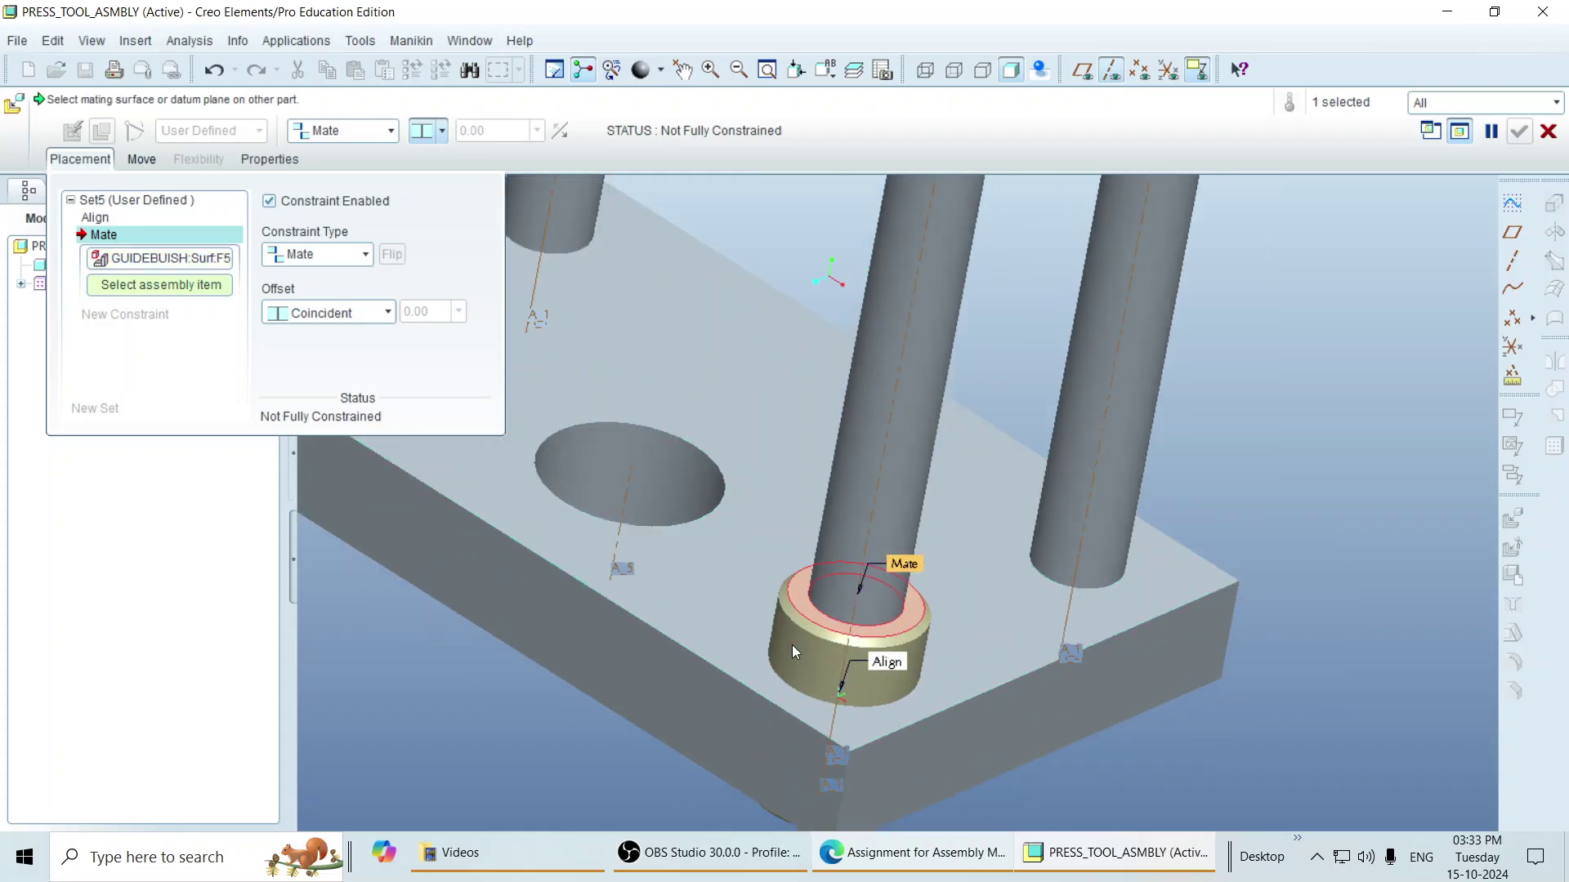
{"action": "scroll", "coordinate": [792, 651], "scroll_direction": "down", "scroll_amount": 2}
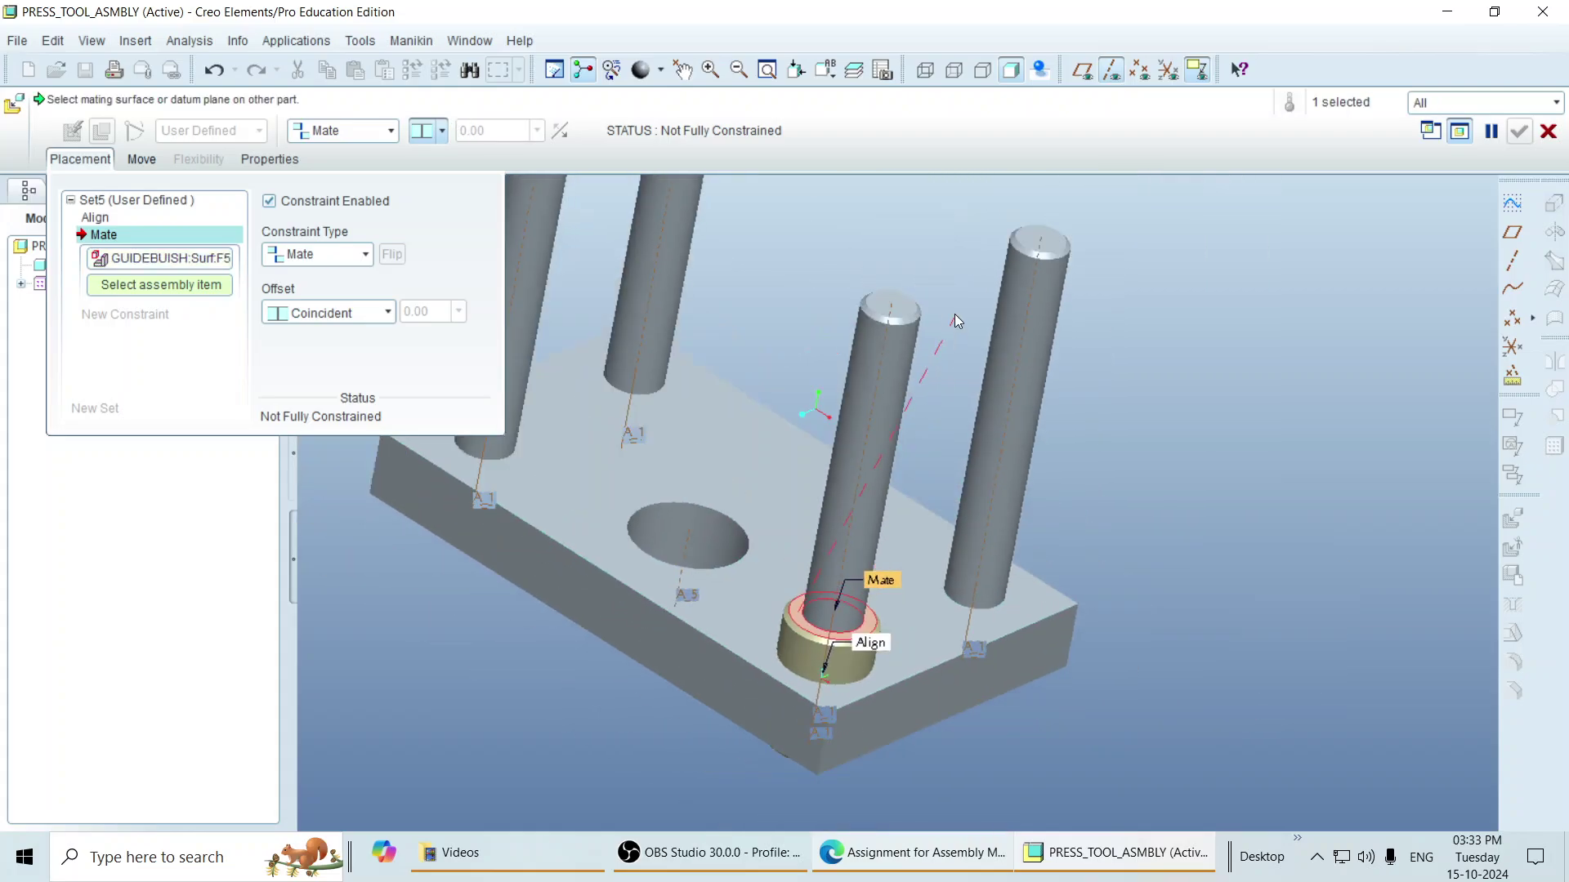
{"action": "left_click", "coordinate": [889, 309]}
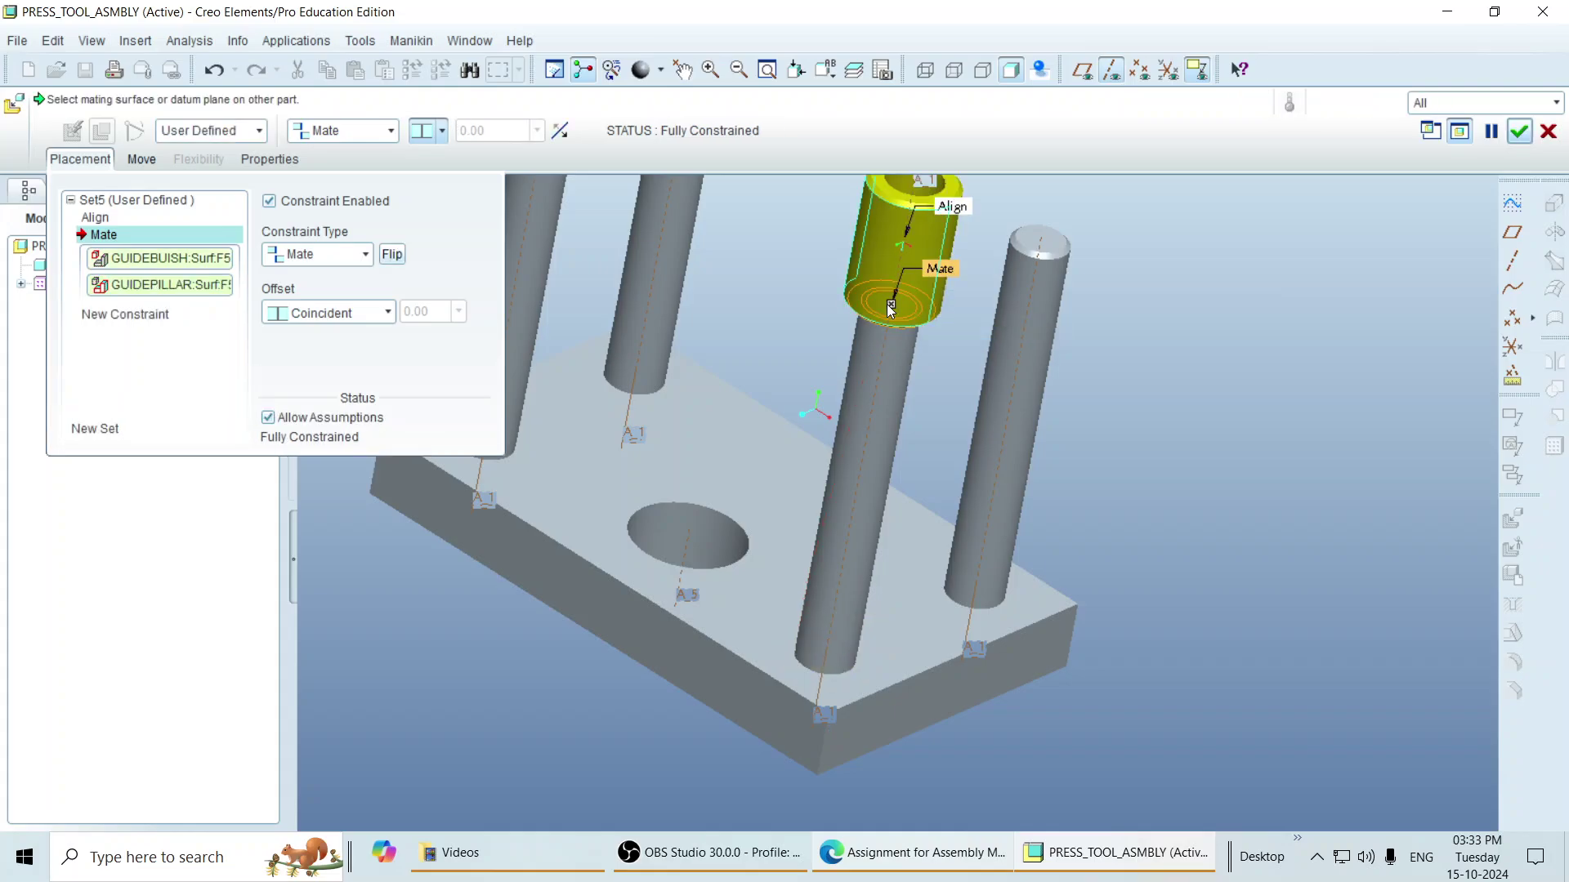
{"action": "left_click", "coordinate": [560, 130]}
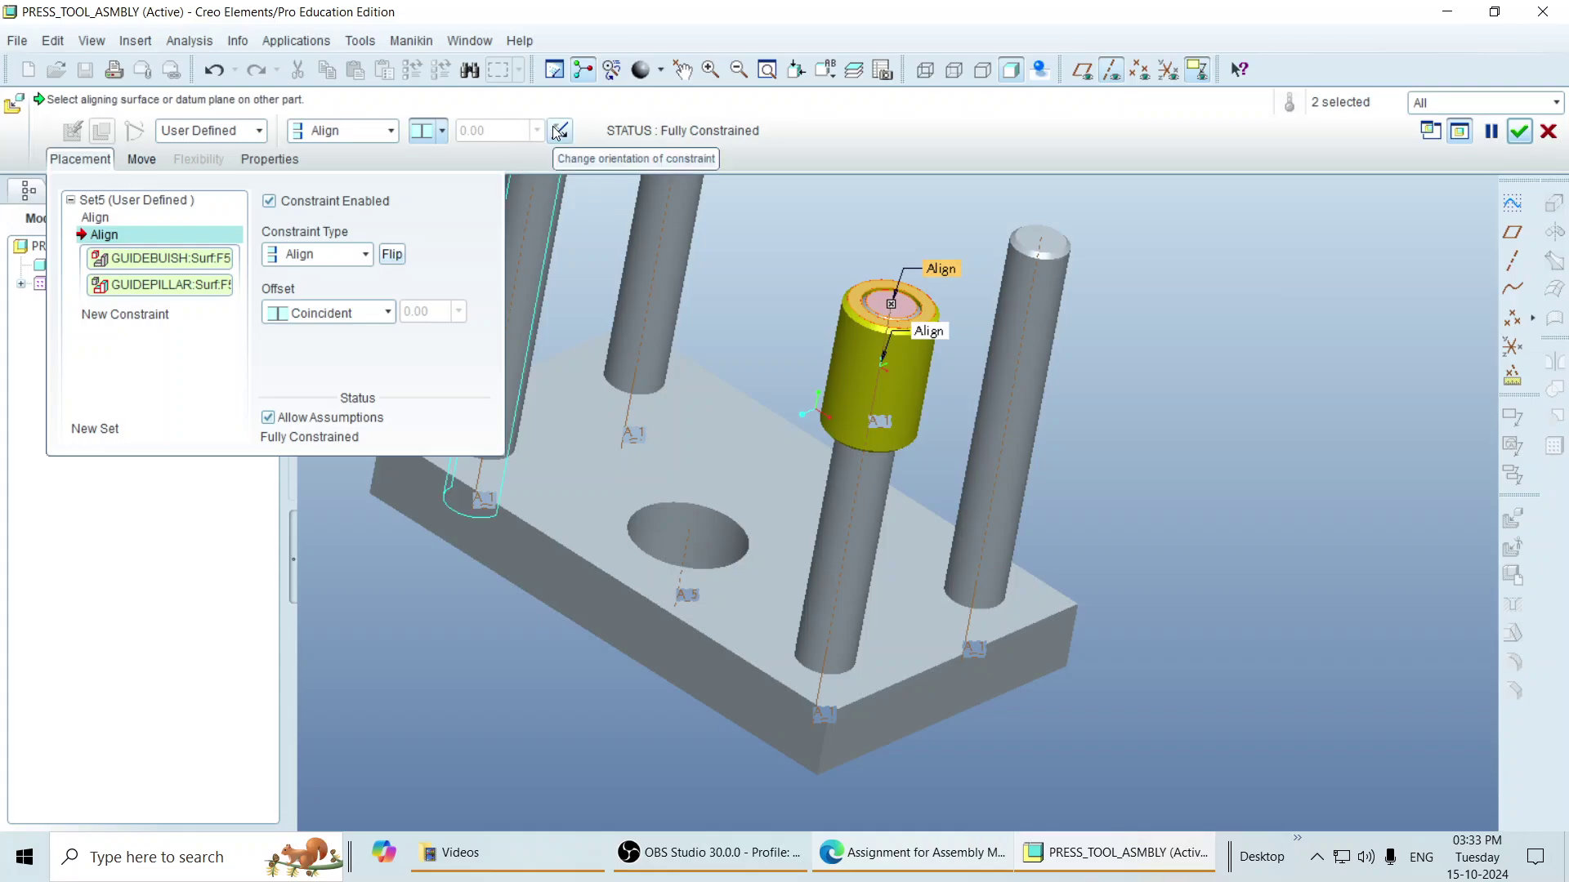
Step: Offset the top-face alignment by 30 (entered as -30), accept the placement, and select the bush
{"action": "left_click", "coordinate": [387, 313]}
{"action": "left_click", "coordinate": [305, 335]}
{"action": "left_click", "coordinate": [414, 311]}
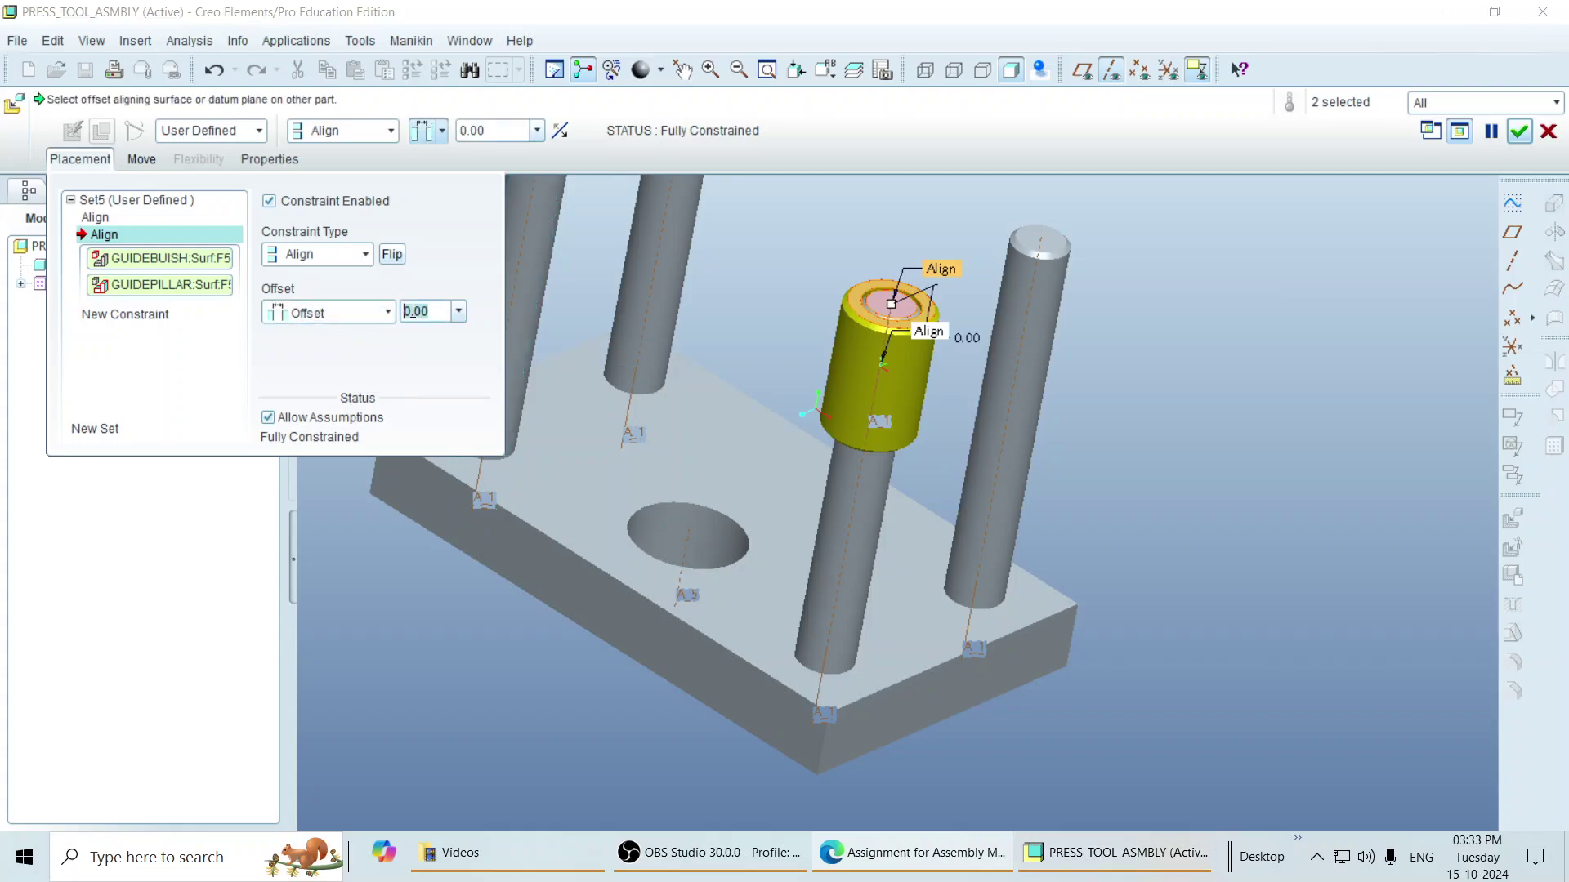
{"action": "type", "text": "-"}
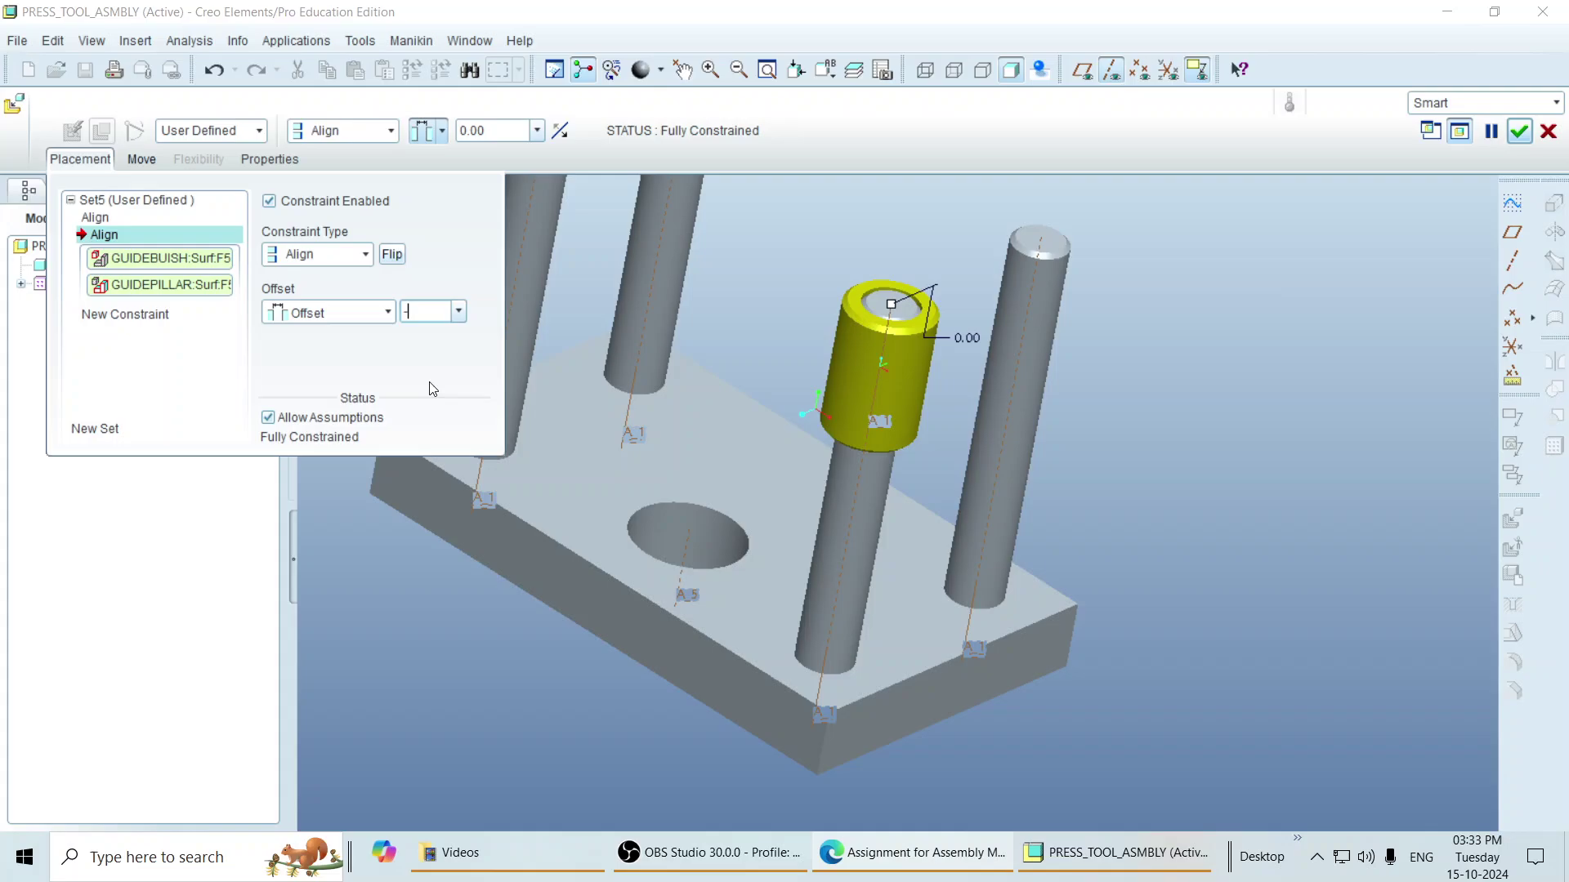
{"action": "type", "text": "30"}
{"action": "key", "text": "Return"}
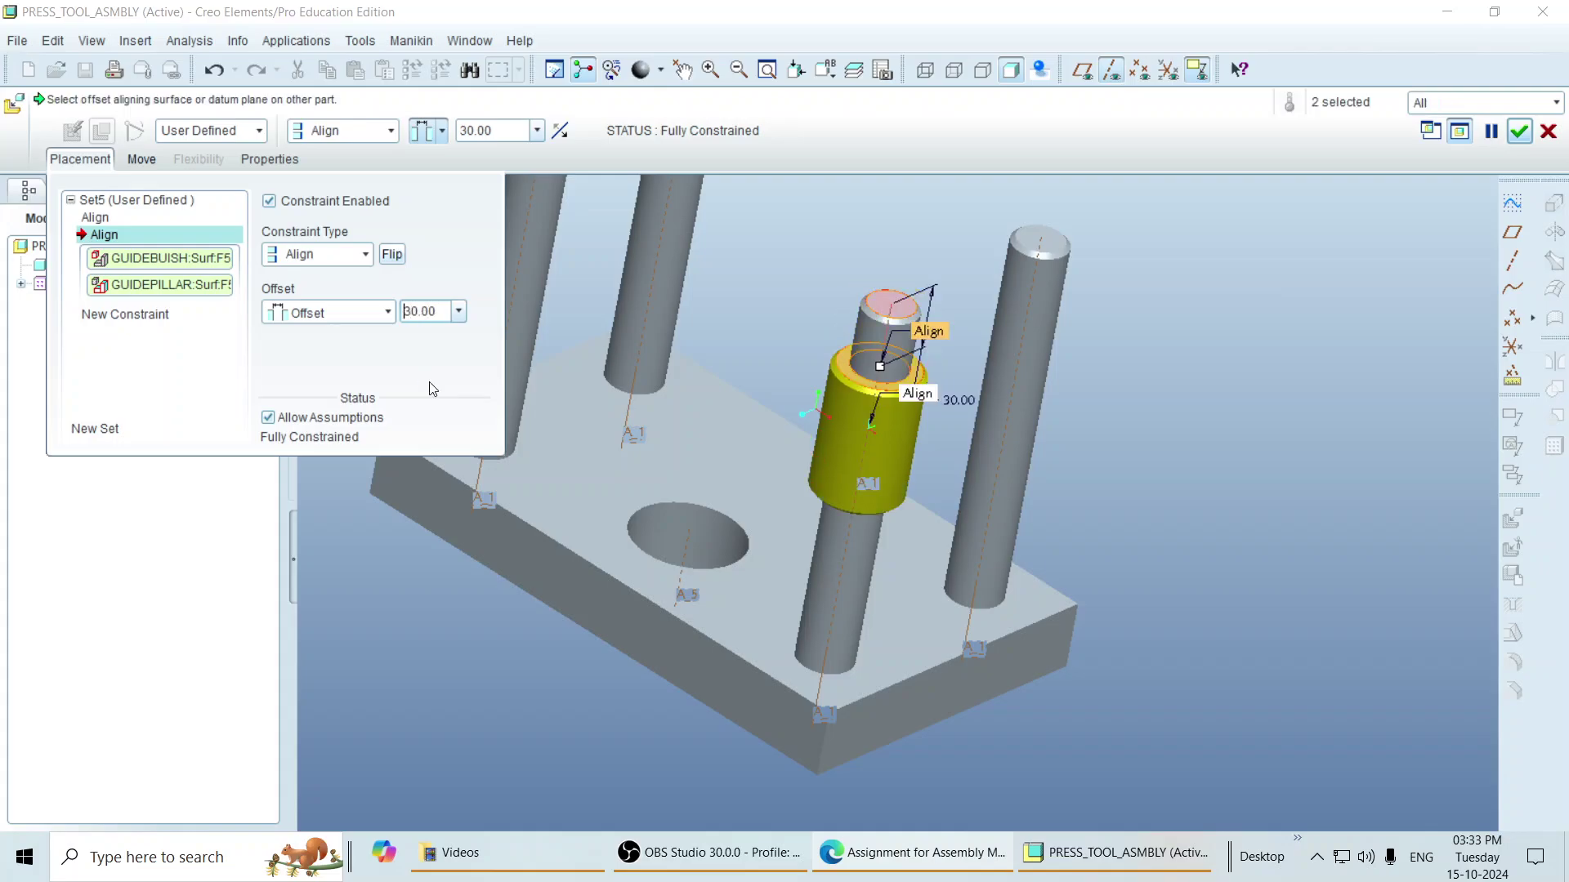
{"action": "left_click", "coordinate": [1519, 131]}
{"action": "scroll", "coordinate": [1168, 513], "scroll_direction": "up", "scroll_amount": 2}
{"action": "scroll", "coordinate": [1013, 448], "scroll_direction": "down", "scroll_amount": 3}
{"action": "left_click", "coordinate": [1016, 454]}
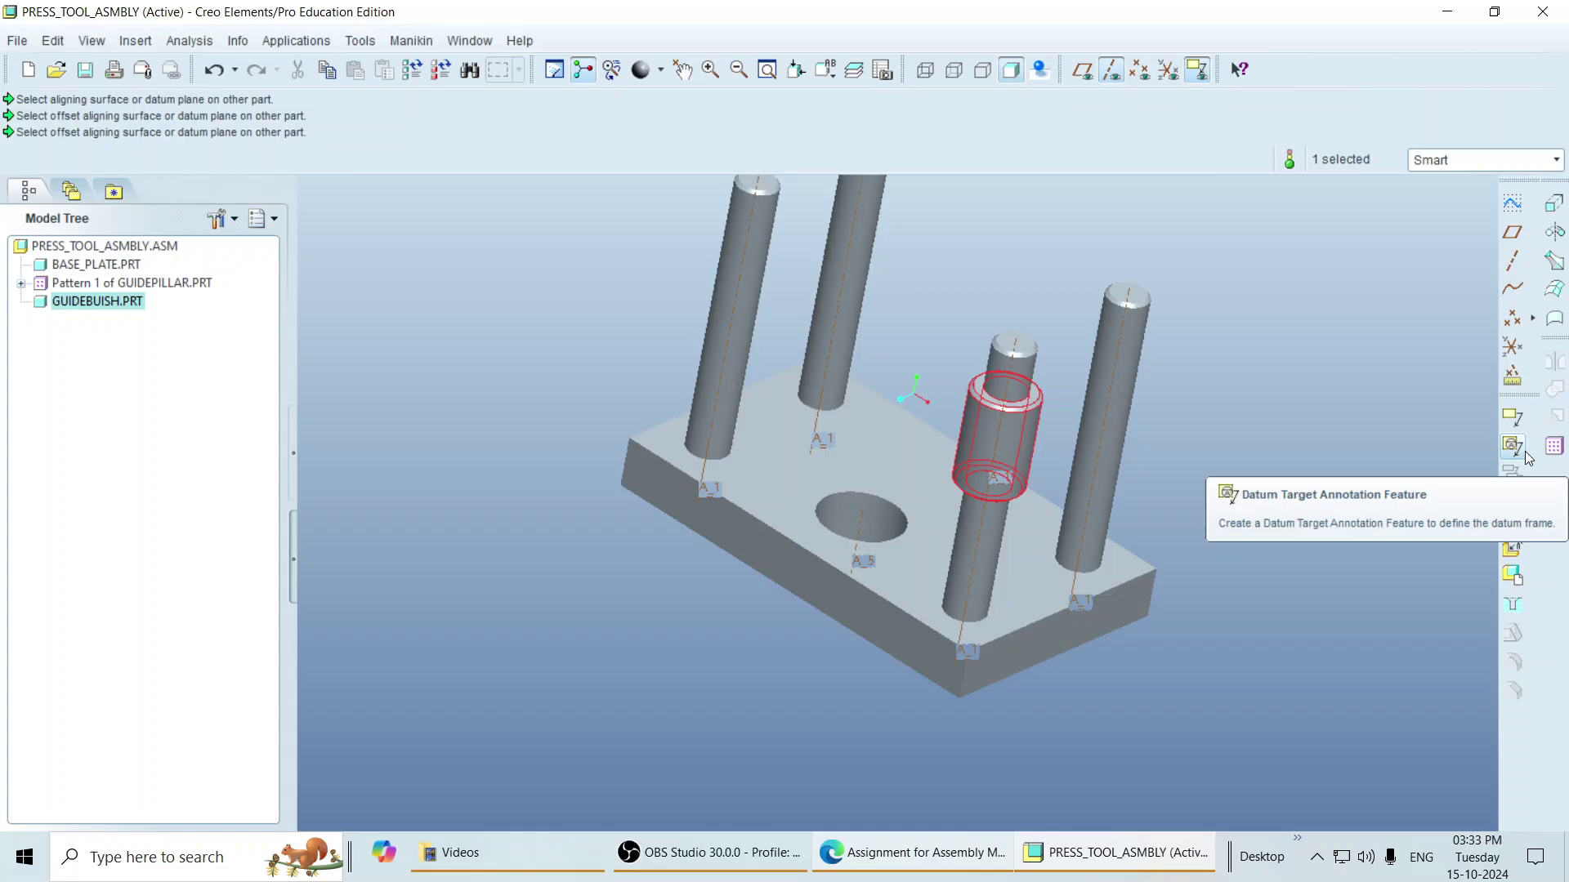
Step: Reference-pattern the selected guide bush onto all four pillars and inspect the result
{"action": "left_click", "coordinate": [1553, 447]}
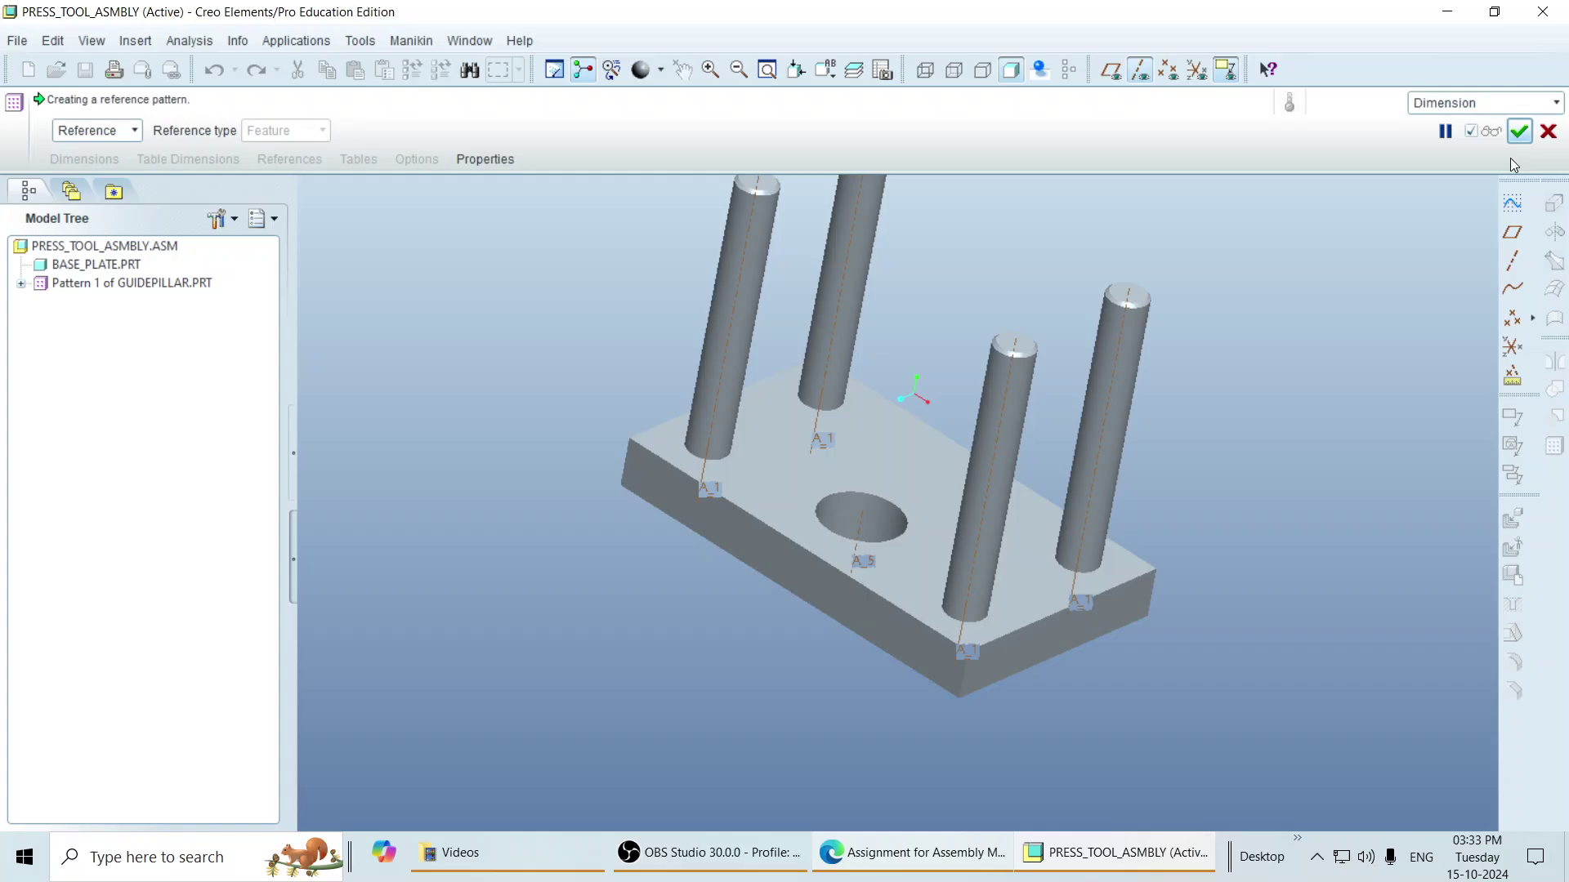
{"action": "left_click", "coordinate": [1518, 133]}
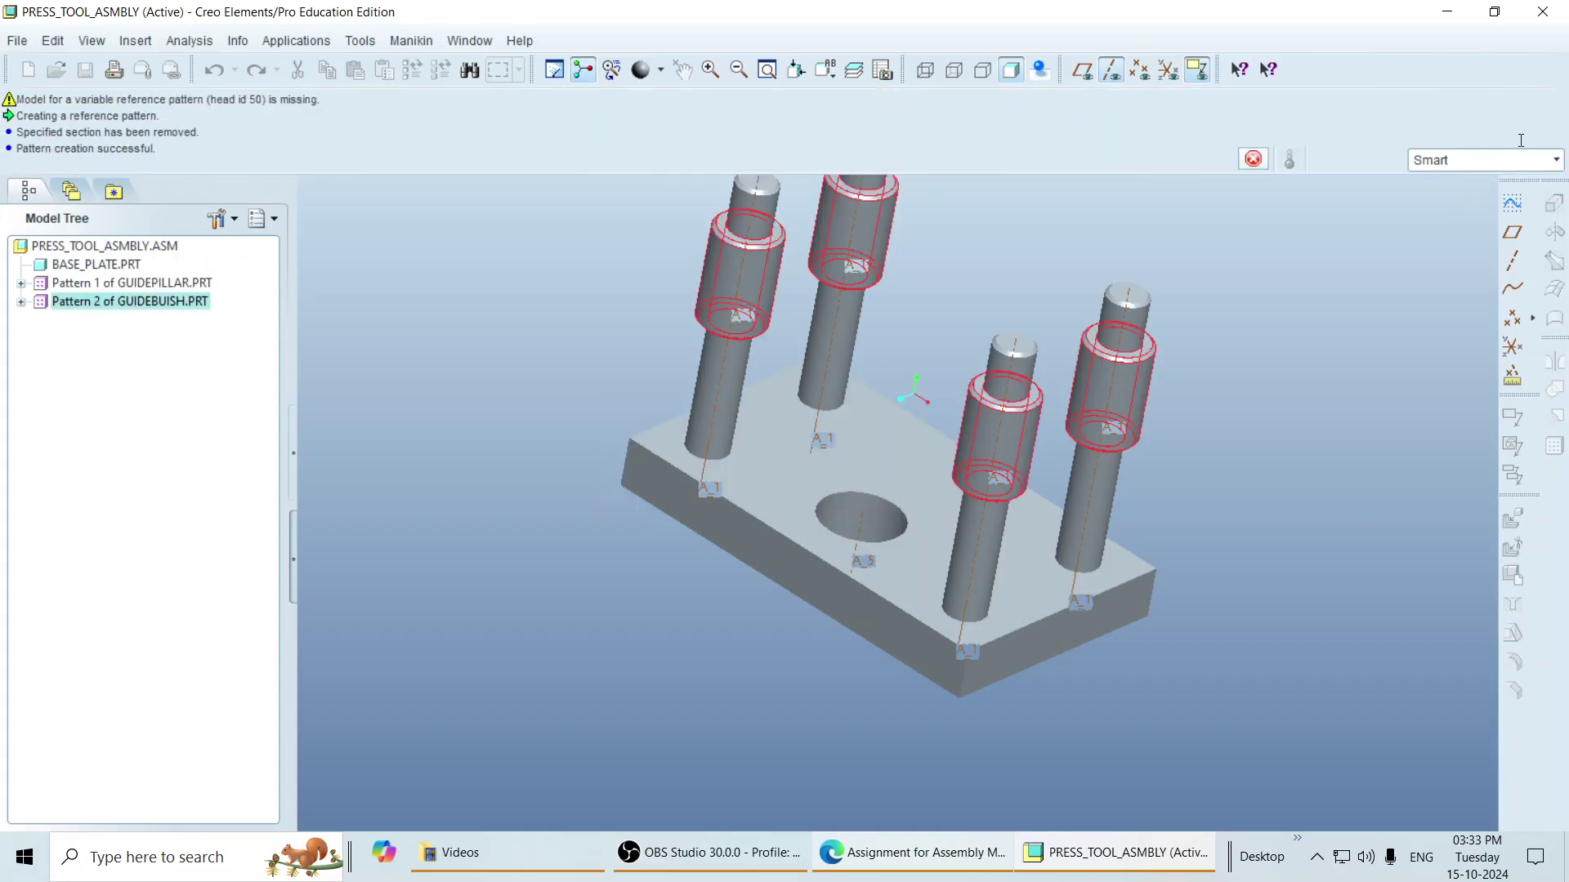
{"action": "middle_click_drag", "start_coordinate": [1135, 523], "coordinate": [1156, 401]}
{"action": "scroll", "coordinate": [1156, 401], "scroll_direction": "up", "scroll_amount": 2}
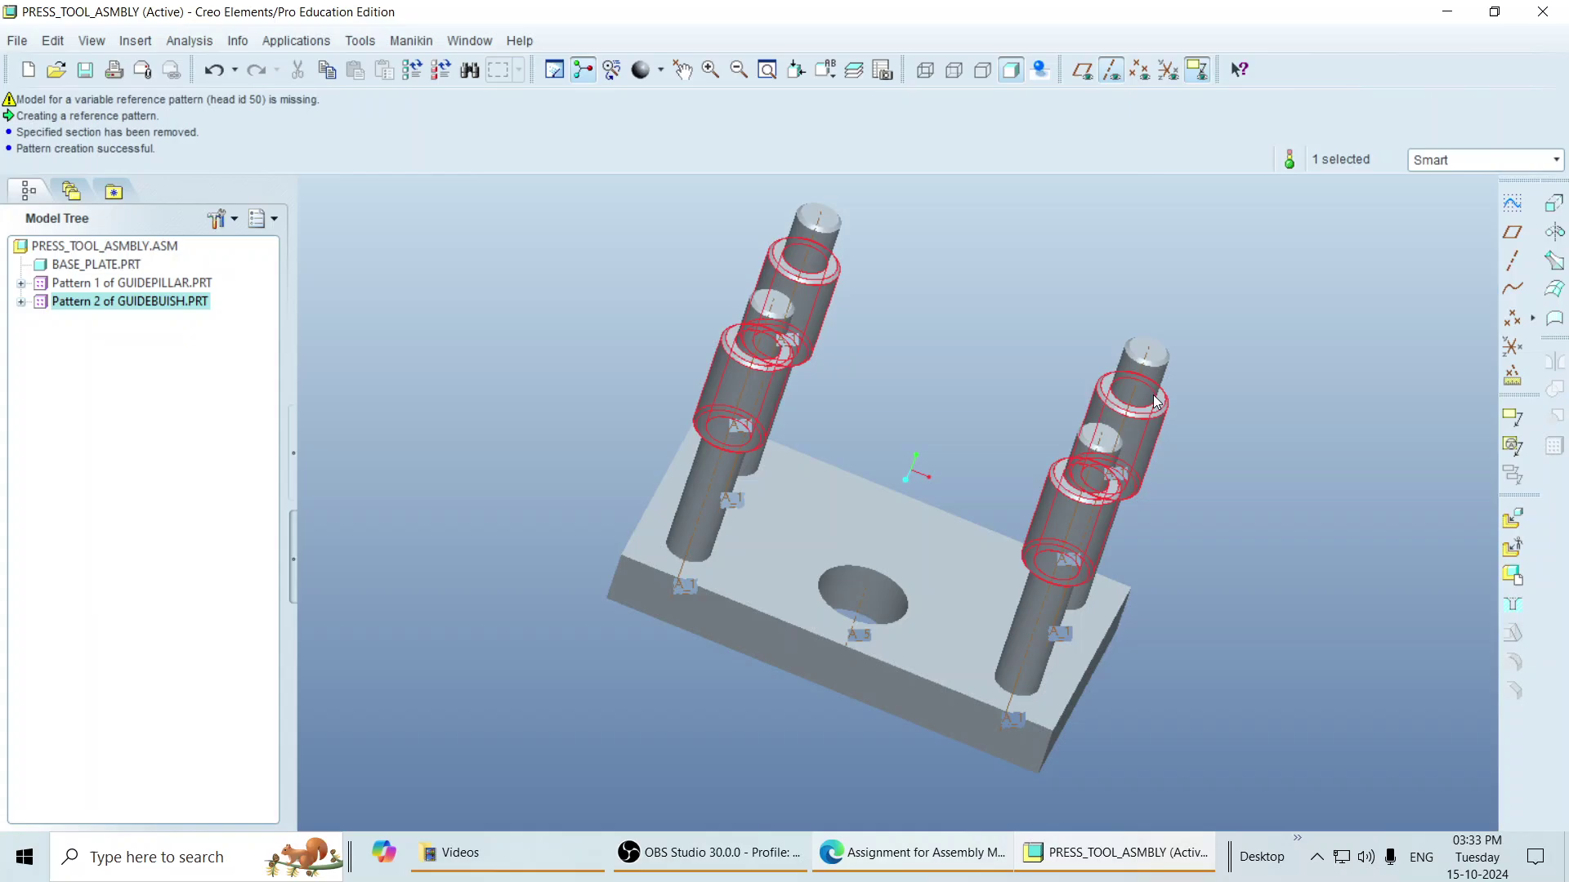
{"action": "scroll", "coordinate": [624, 533], "scroll_direction": "down", "scroll_amount": 1}
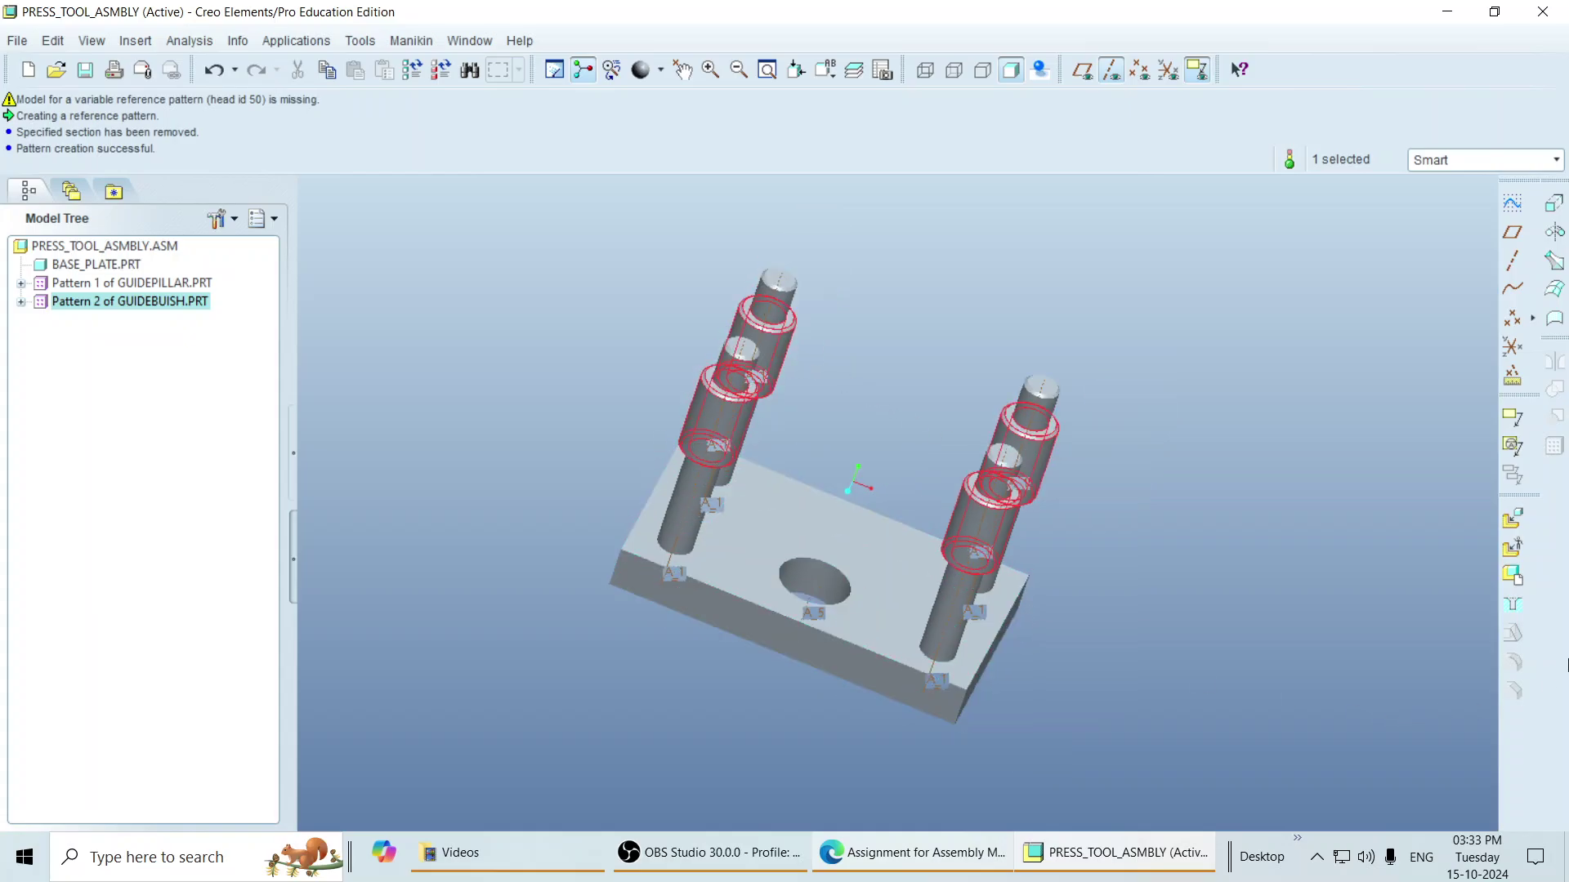
Step: Load topplate_pta.prt into the assembly and orbit to an isometric front view
{"action": "left_click", "coordinate": [1512, 518]}
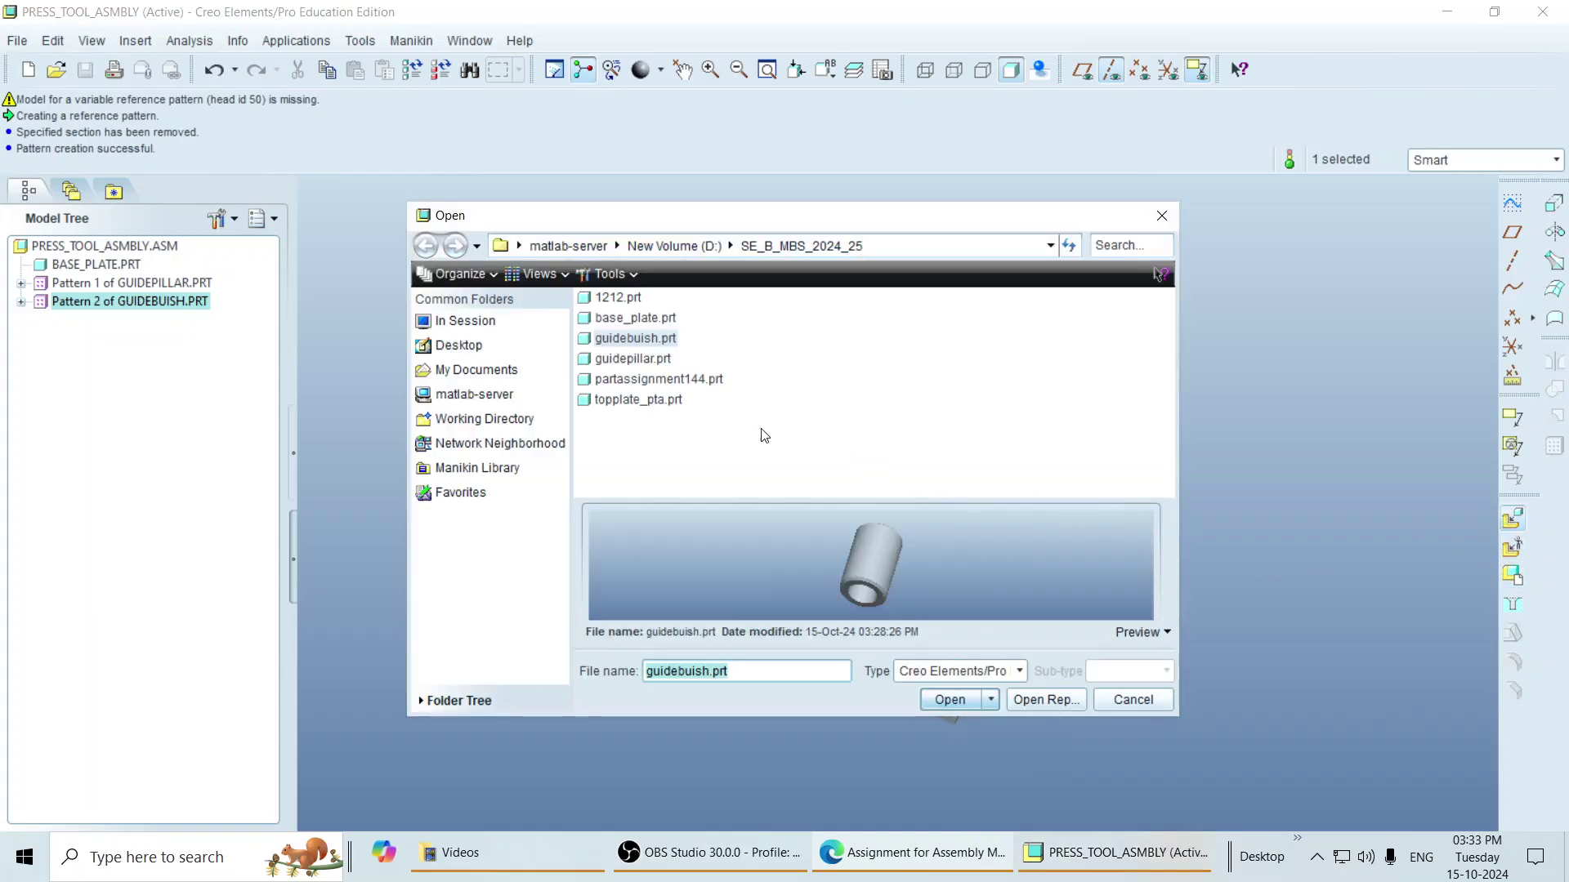
{"action": "left_click", "coordinate": [641, 402]}
{"action": "left_click", "coordinate": [948, 700]}
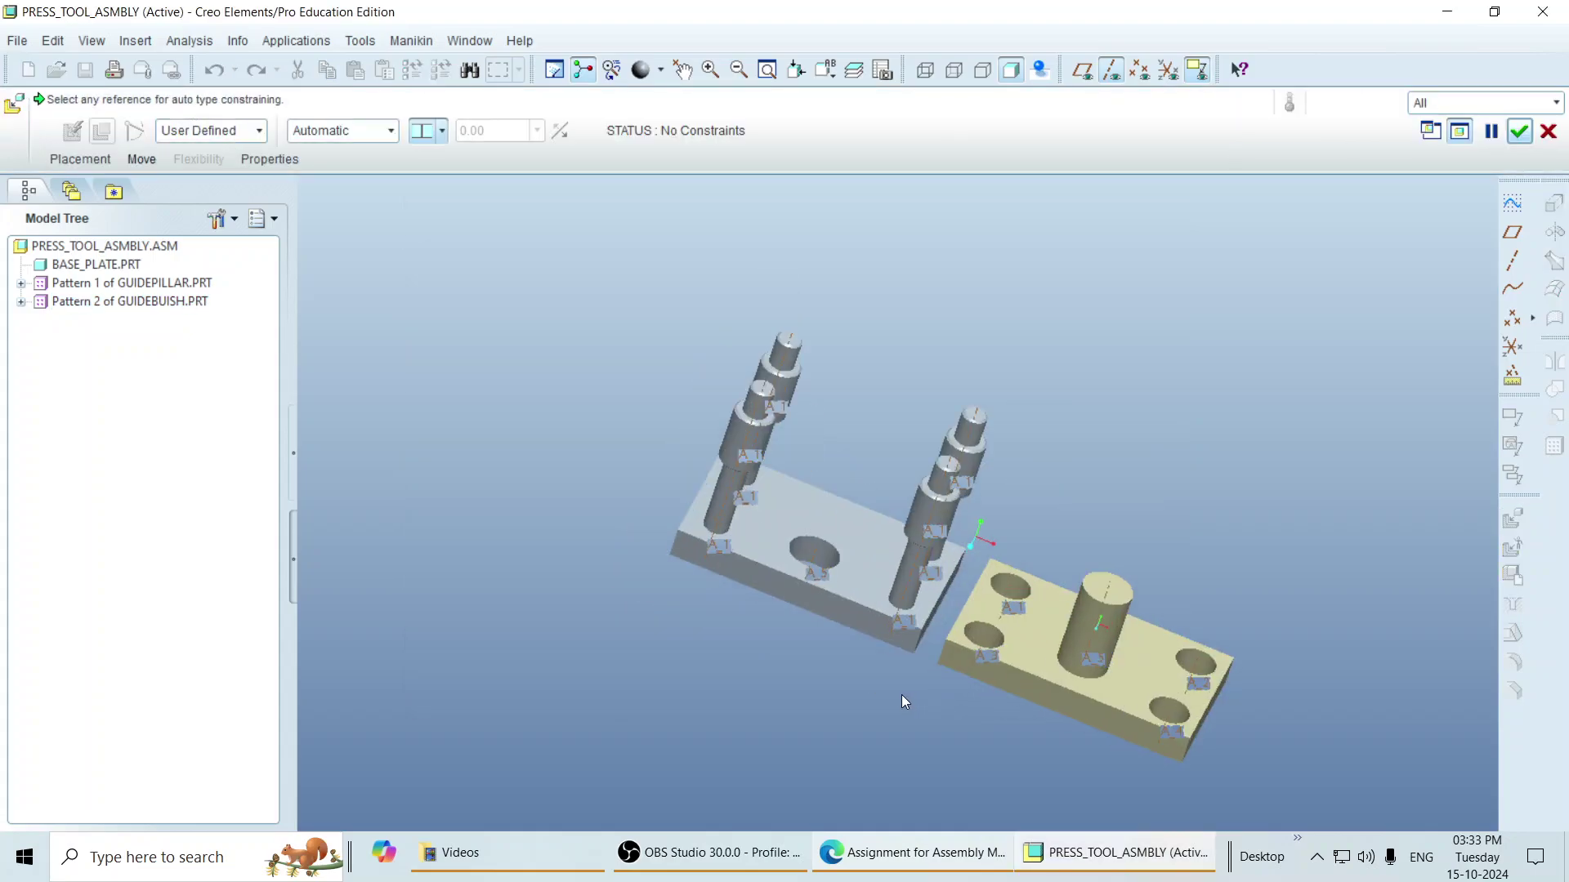
{"action": "middle_click_drag", "start_coordinate": [806, 580], "coordinate": [805, 621]}
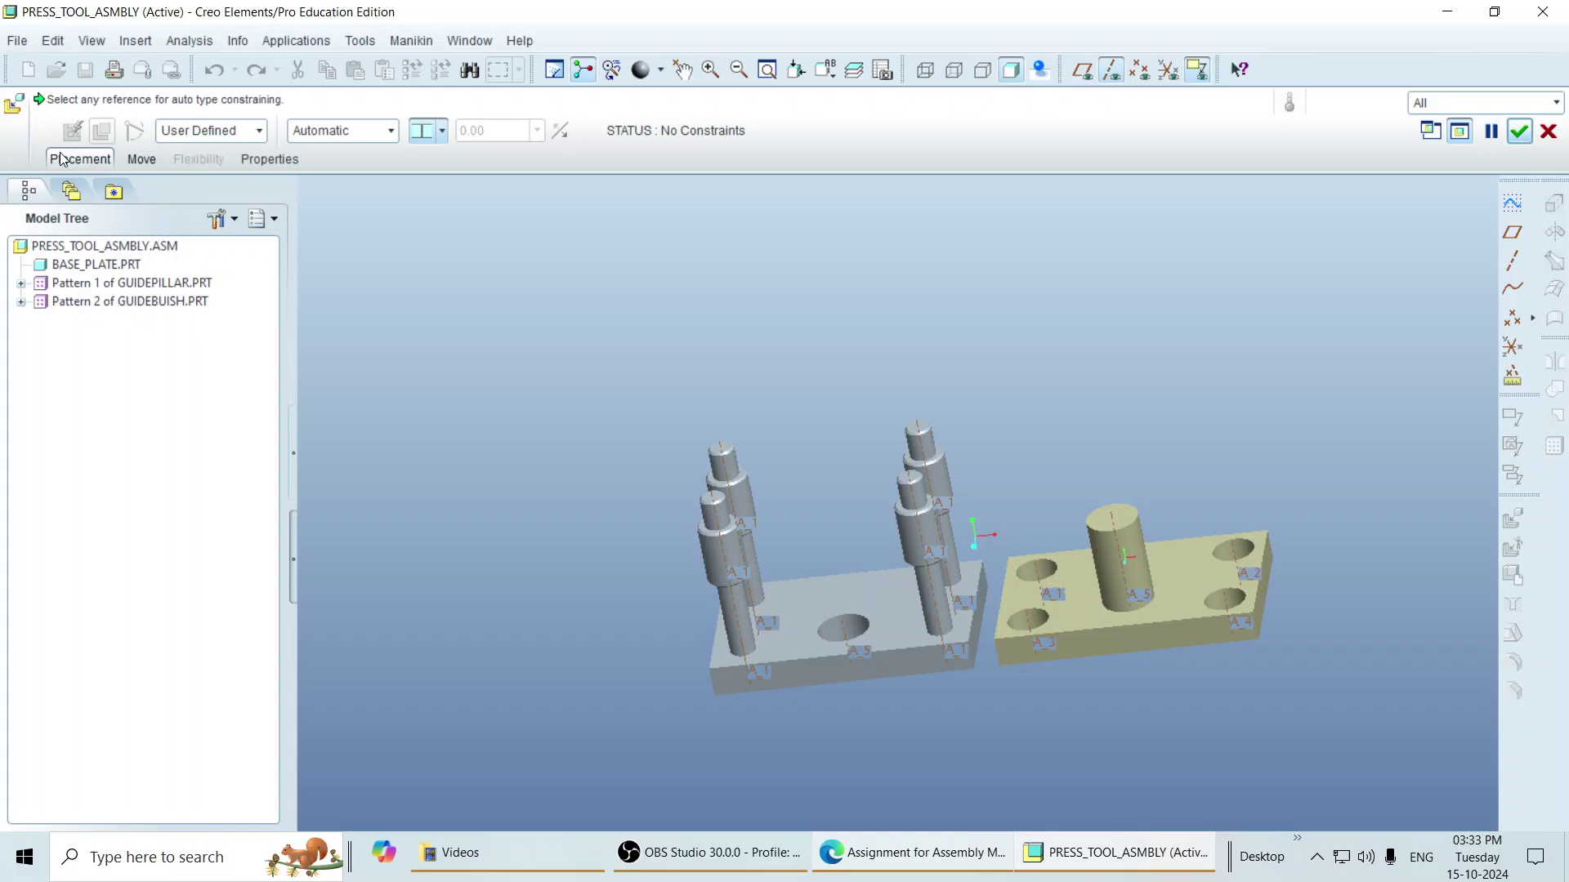
Step: Translate the top plate freely to a position above the guide pillars
{"action": "left_click", "coordinate": [143, 161]}
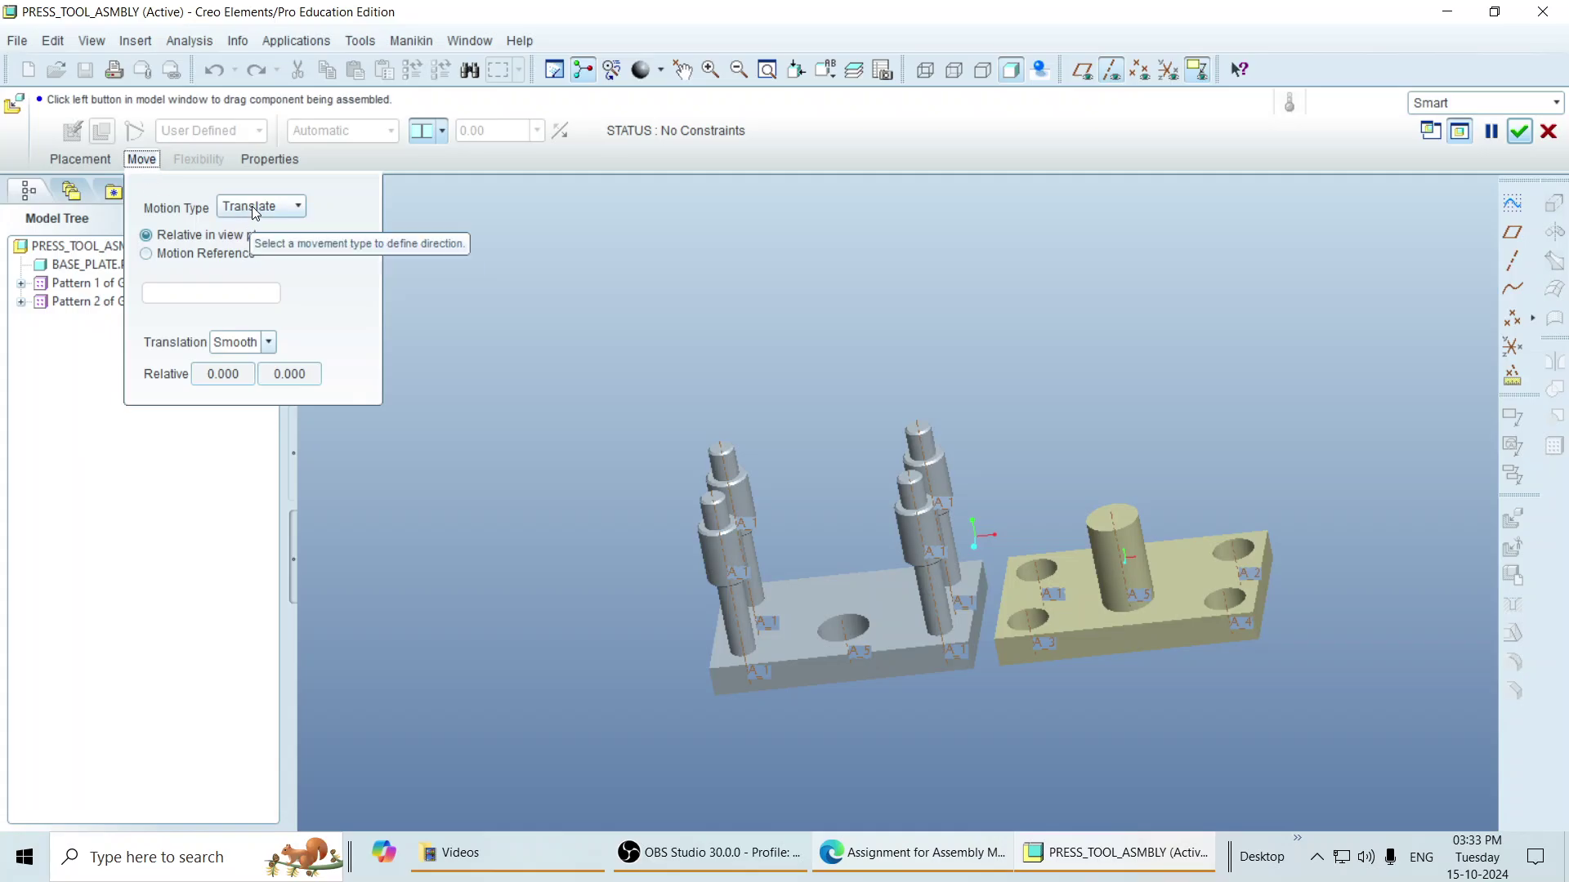
{"action": "left_click", "coordinate": [1072, 613]}
{"action": "left_click", "coordinate": [1087, 603]}
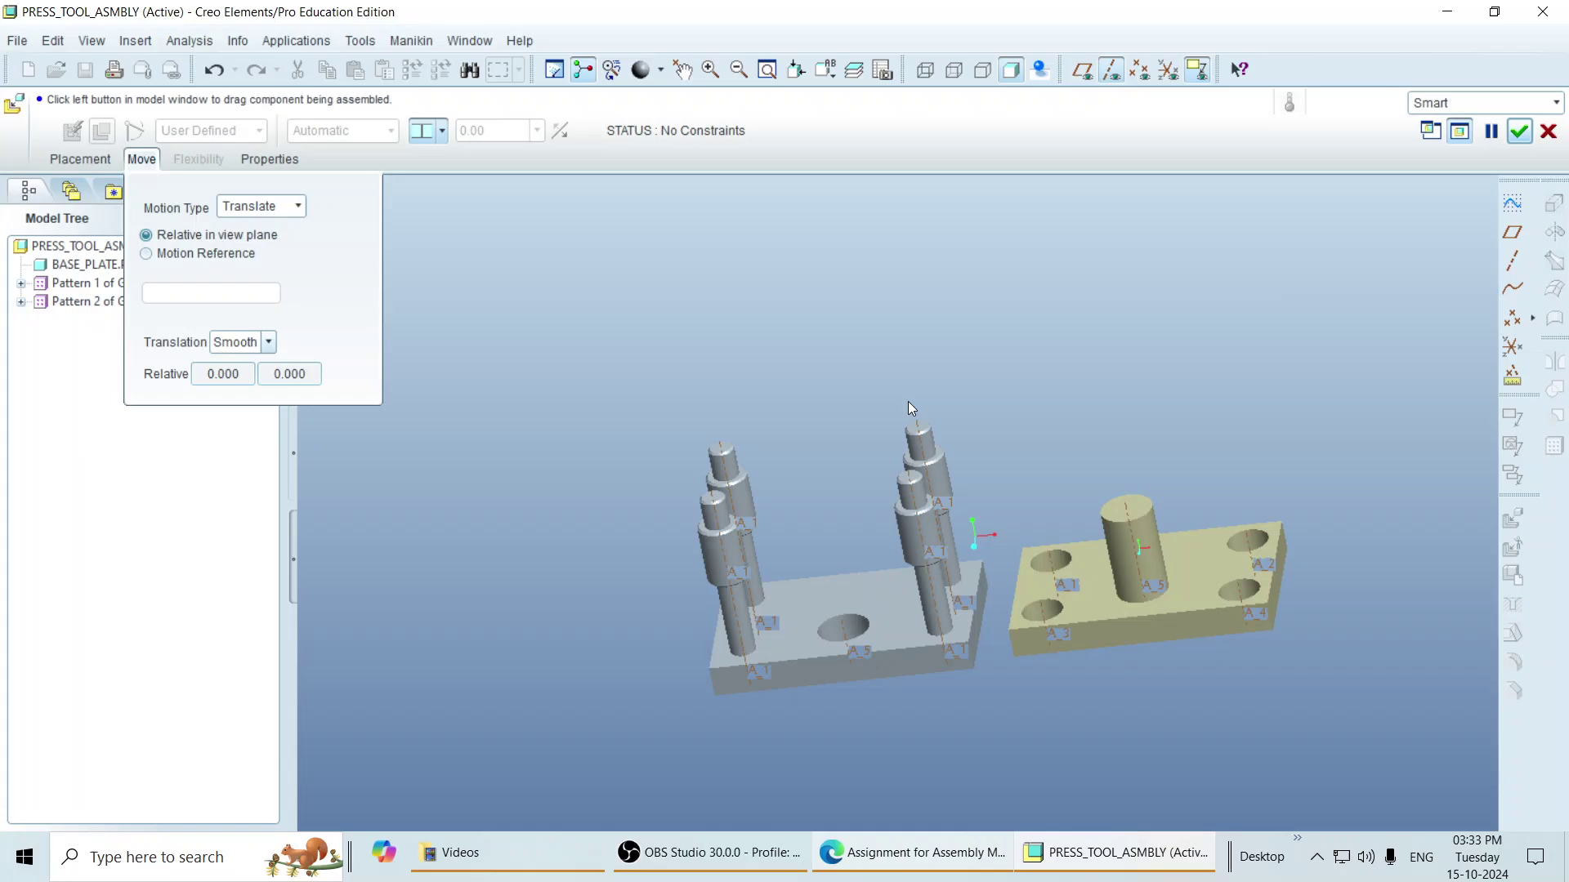
{"action": "left_click", "coordinate": [1172, 629]}
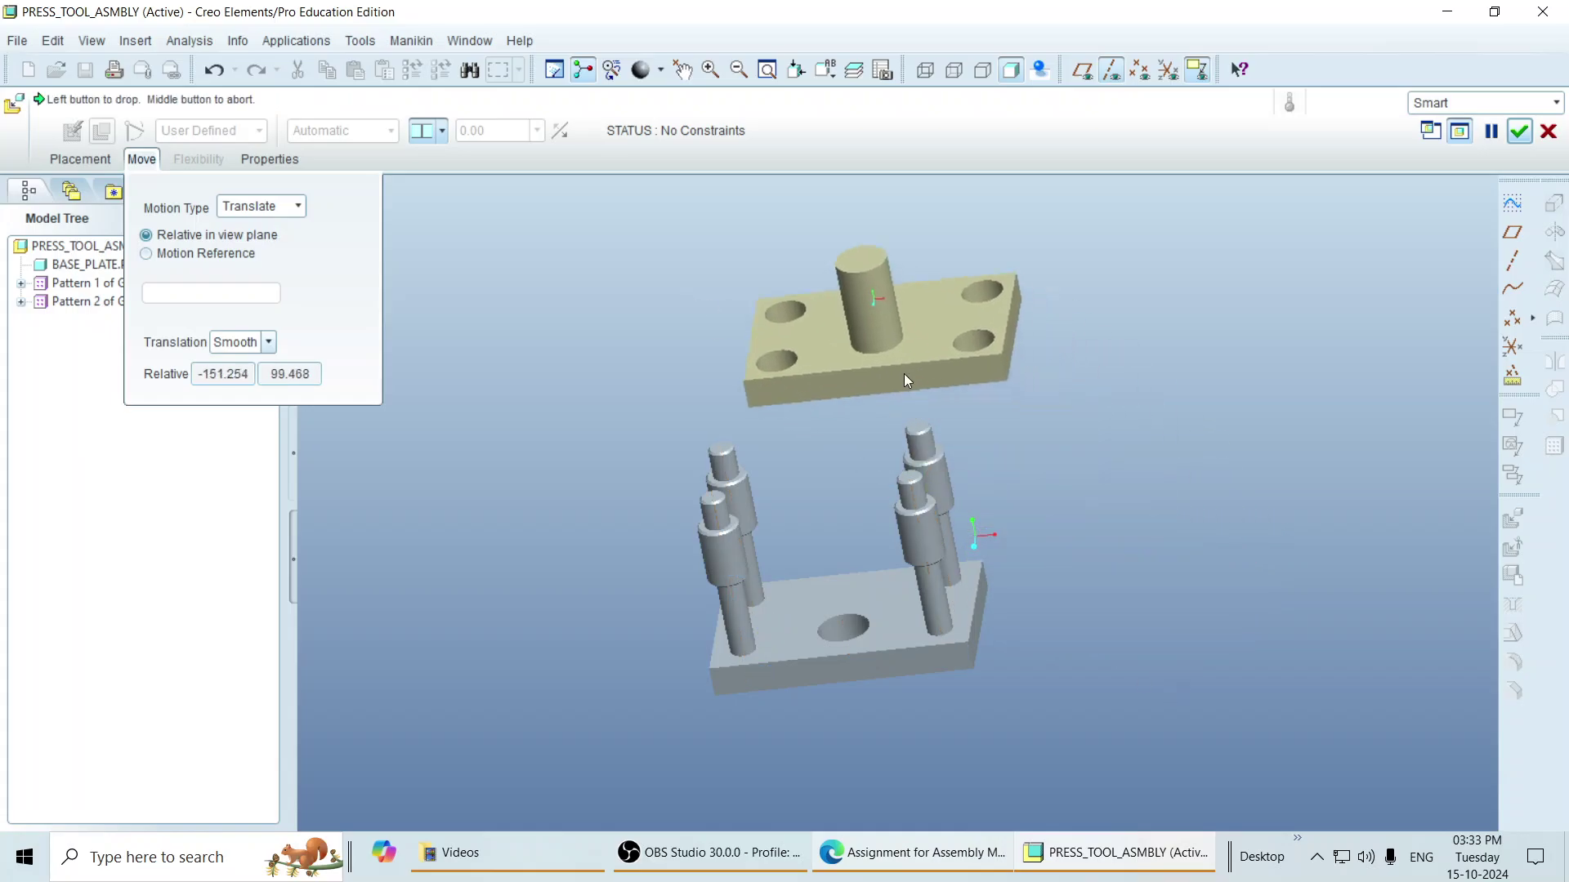
{"action": "left_click", "coordinate": [826, 393]}
{"action": "left_click", "coordinate": [269, 214]}
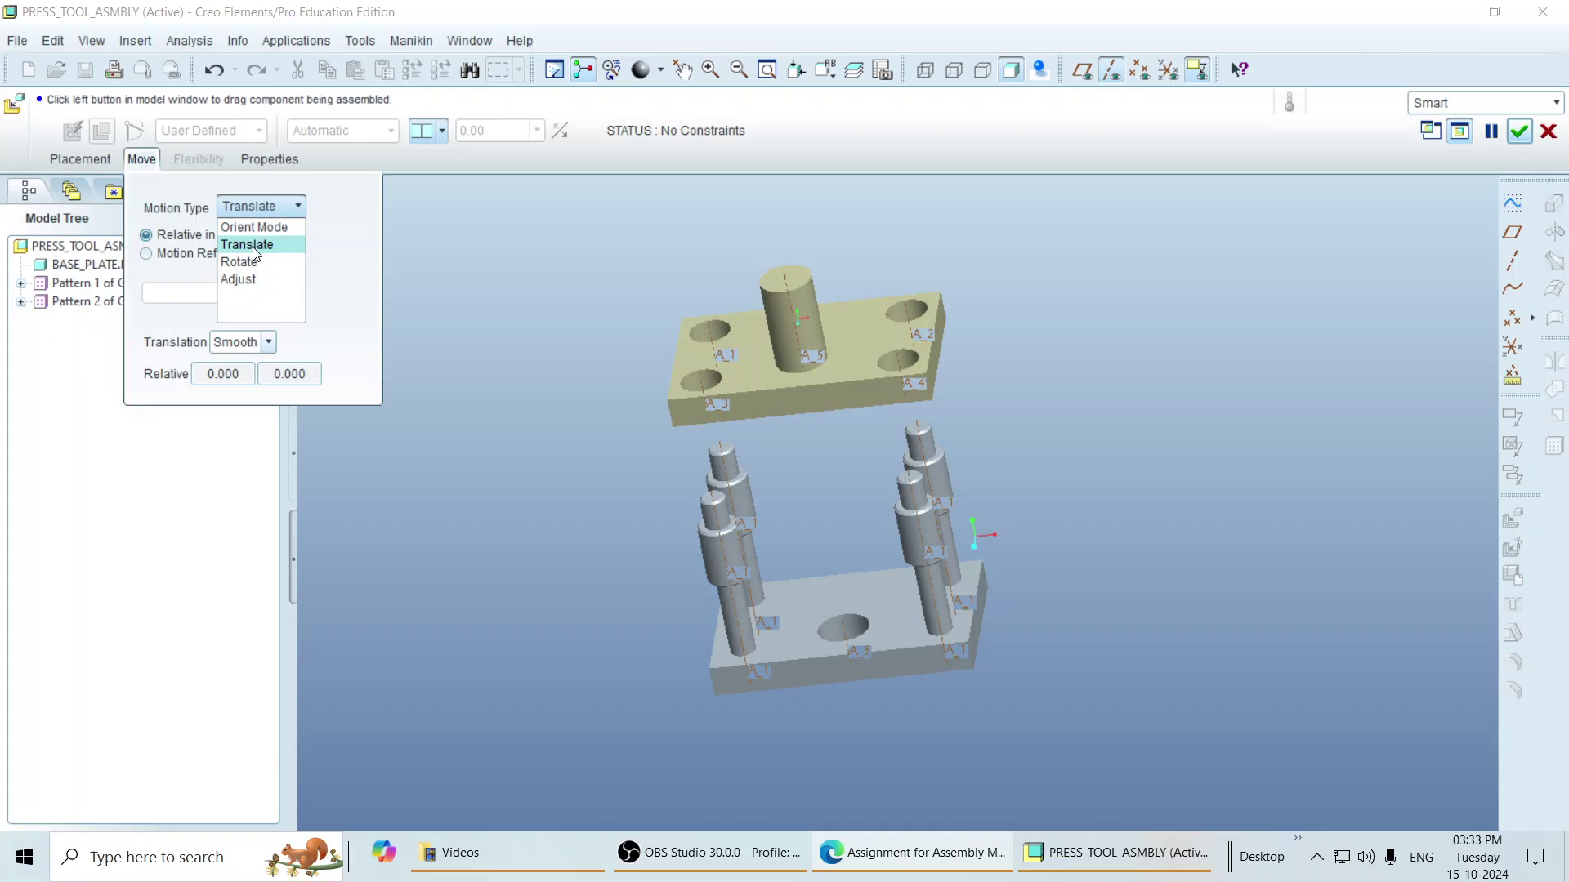
{"action": "left_click", "coordinate": [246, 244]}
{"action": "left_click", "coordinate": [836, 366]}
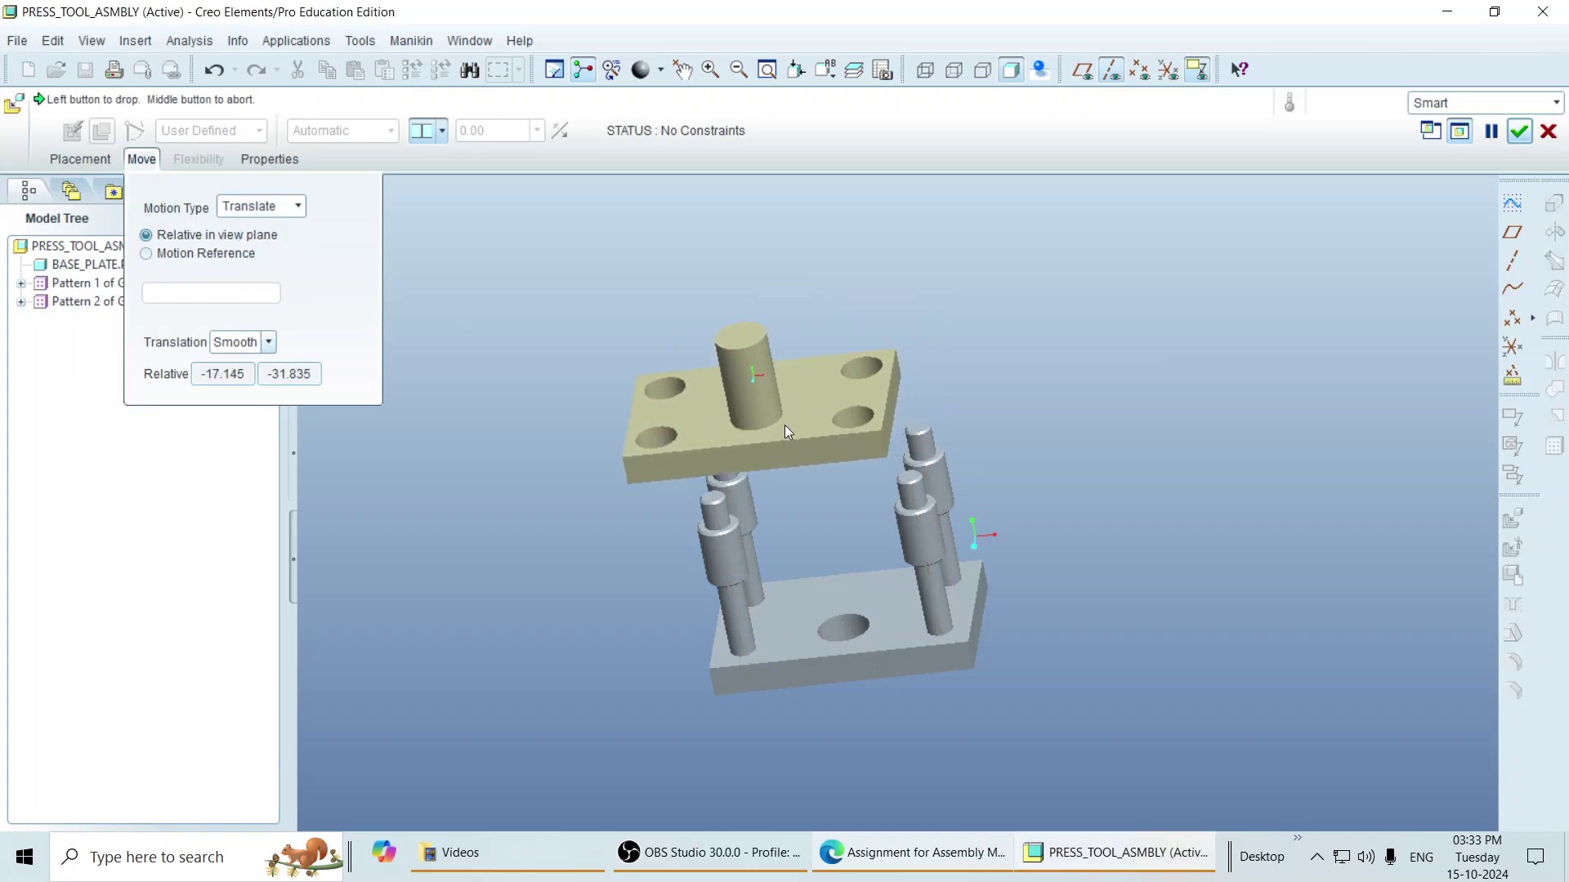
{"action": "left_click", "coordinate": [766, 360]}
{"action": "left_click", "coordinate": [703, 366]}
{"action": "left_click", "coordinate": [714, 359]}
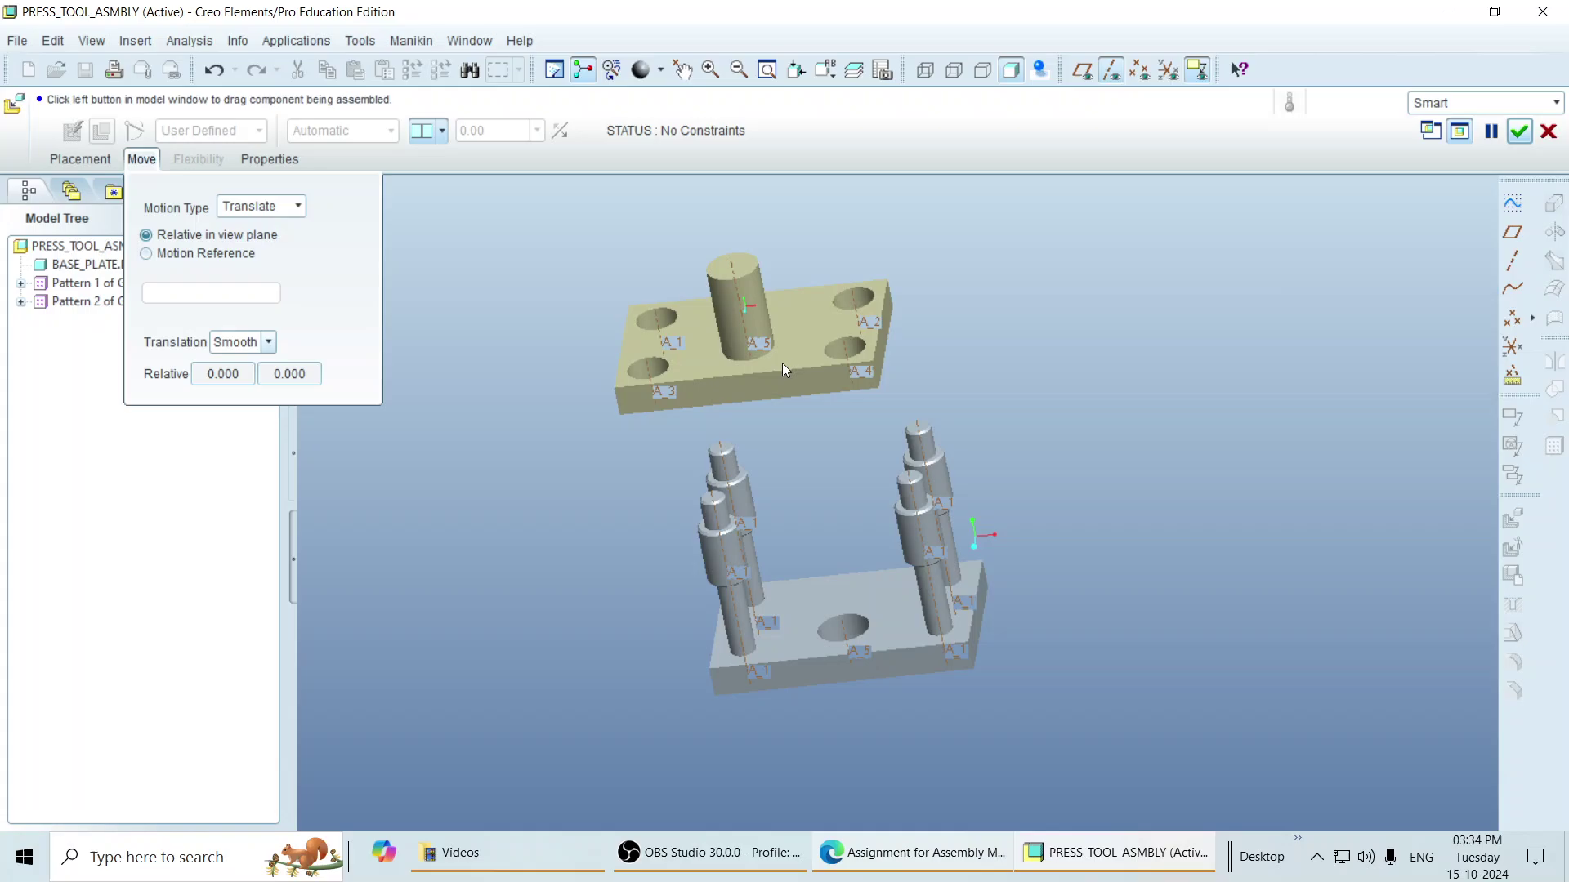
{"action": "middle_click_drag", "start_coordinate": [782, 363], "coordinate": [769, 319]}
Step: Rotate the top plate upside down so its boss faces the base plate
{"action": "left_click", "coordinate": [277, 206]}
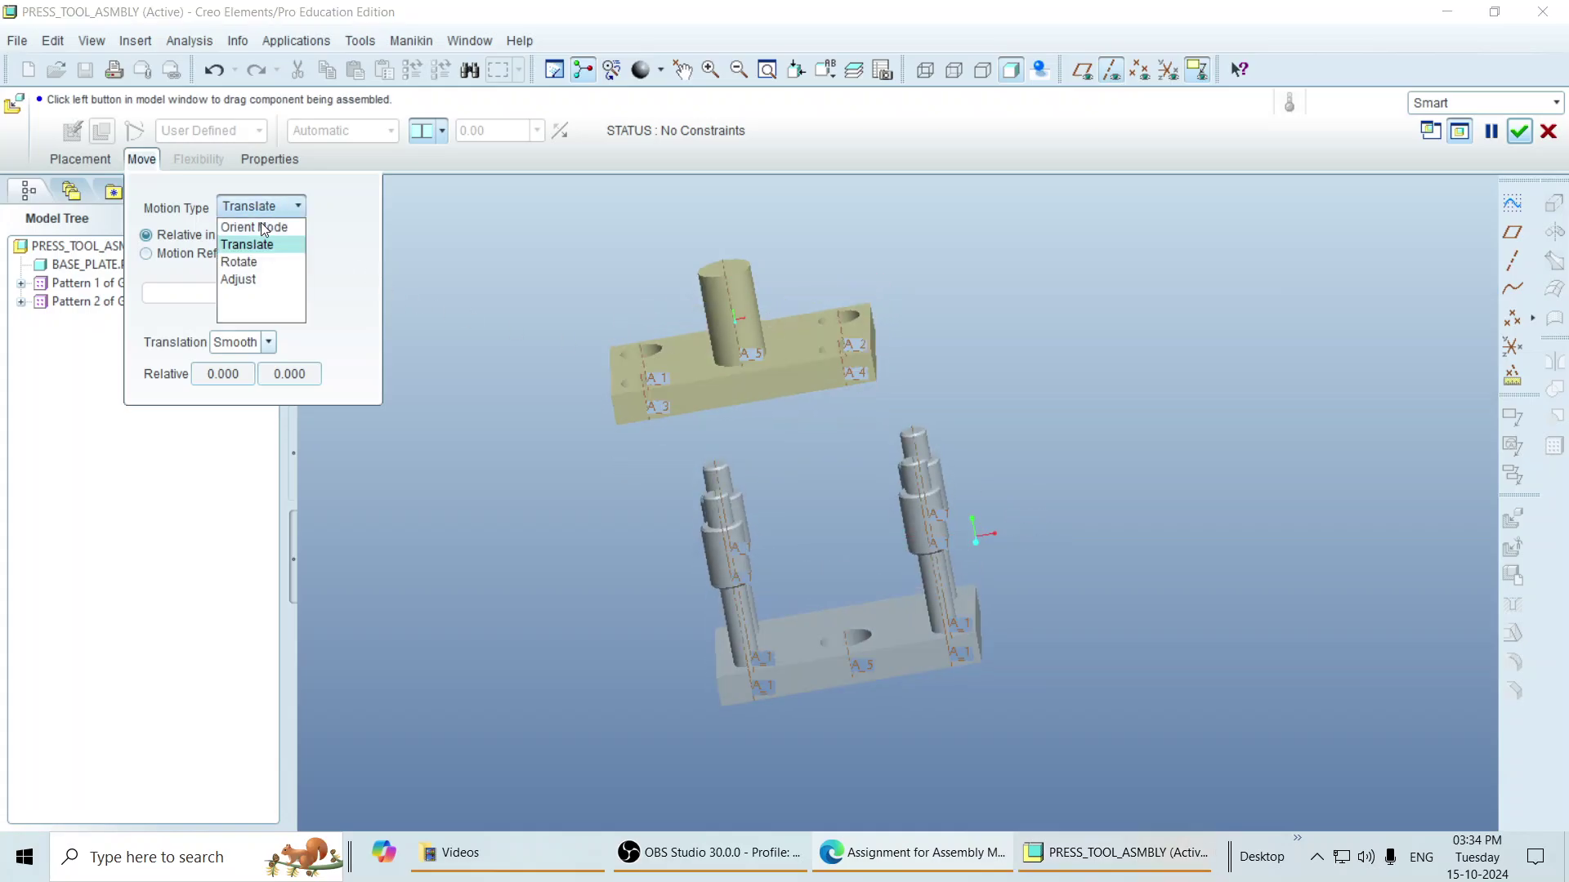
{"action": "left_click", "coordinate": [245, 260]}
{"action": "left_click", "coordinate": [768, 379]}
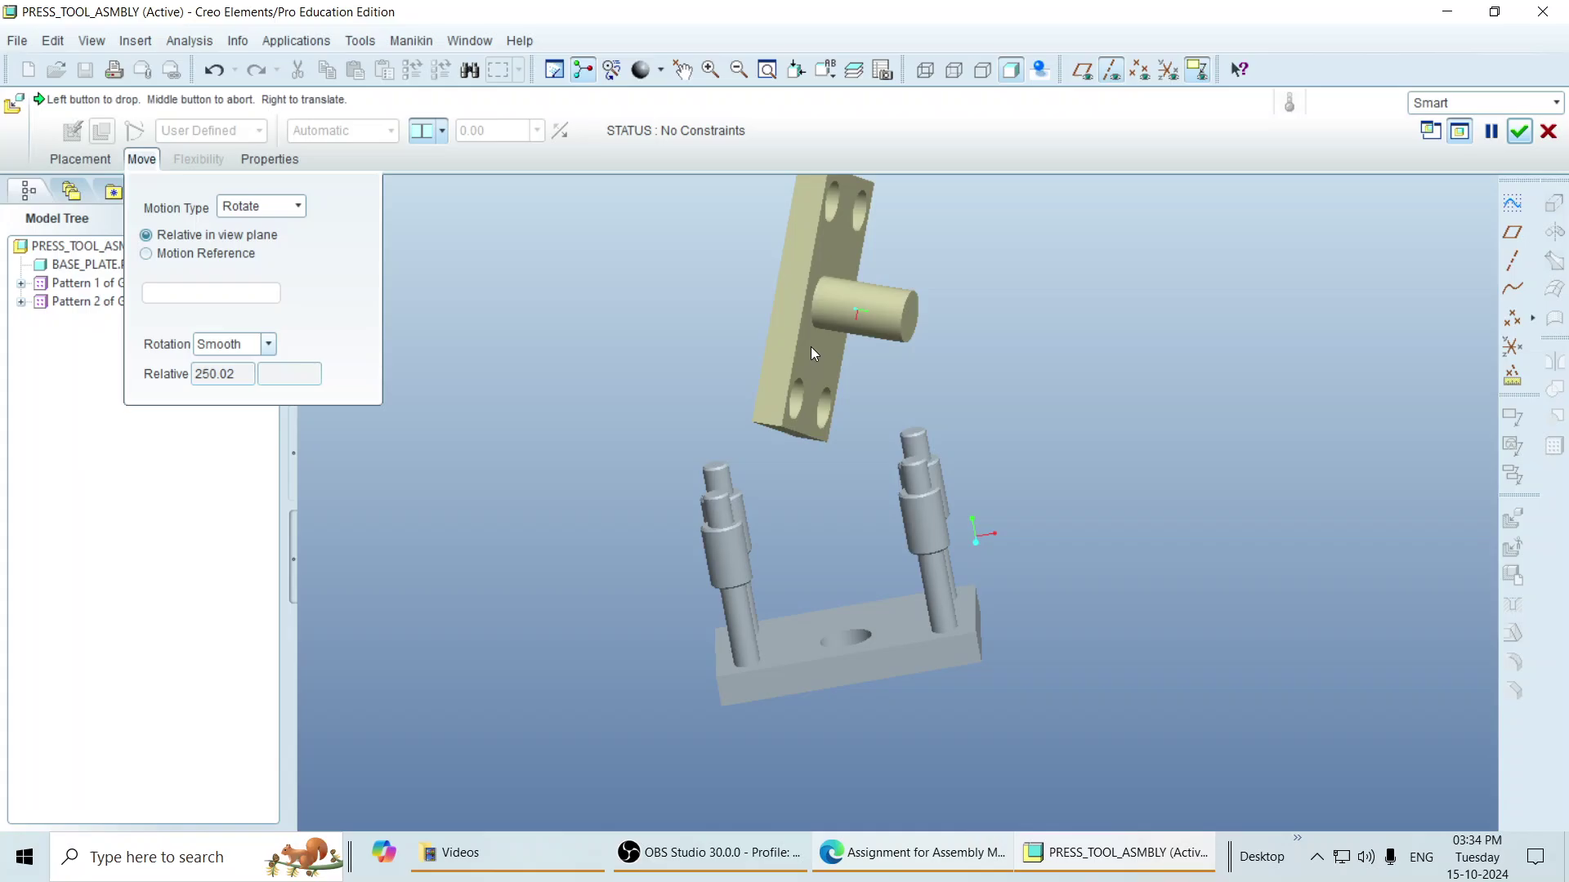
{"action": "left_click", "coordinate": [910, 378]}
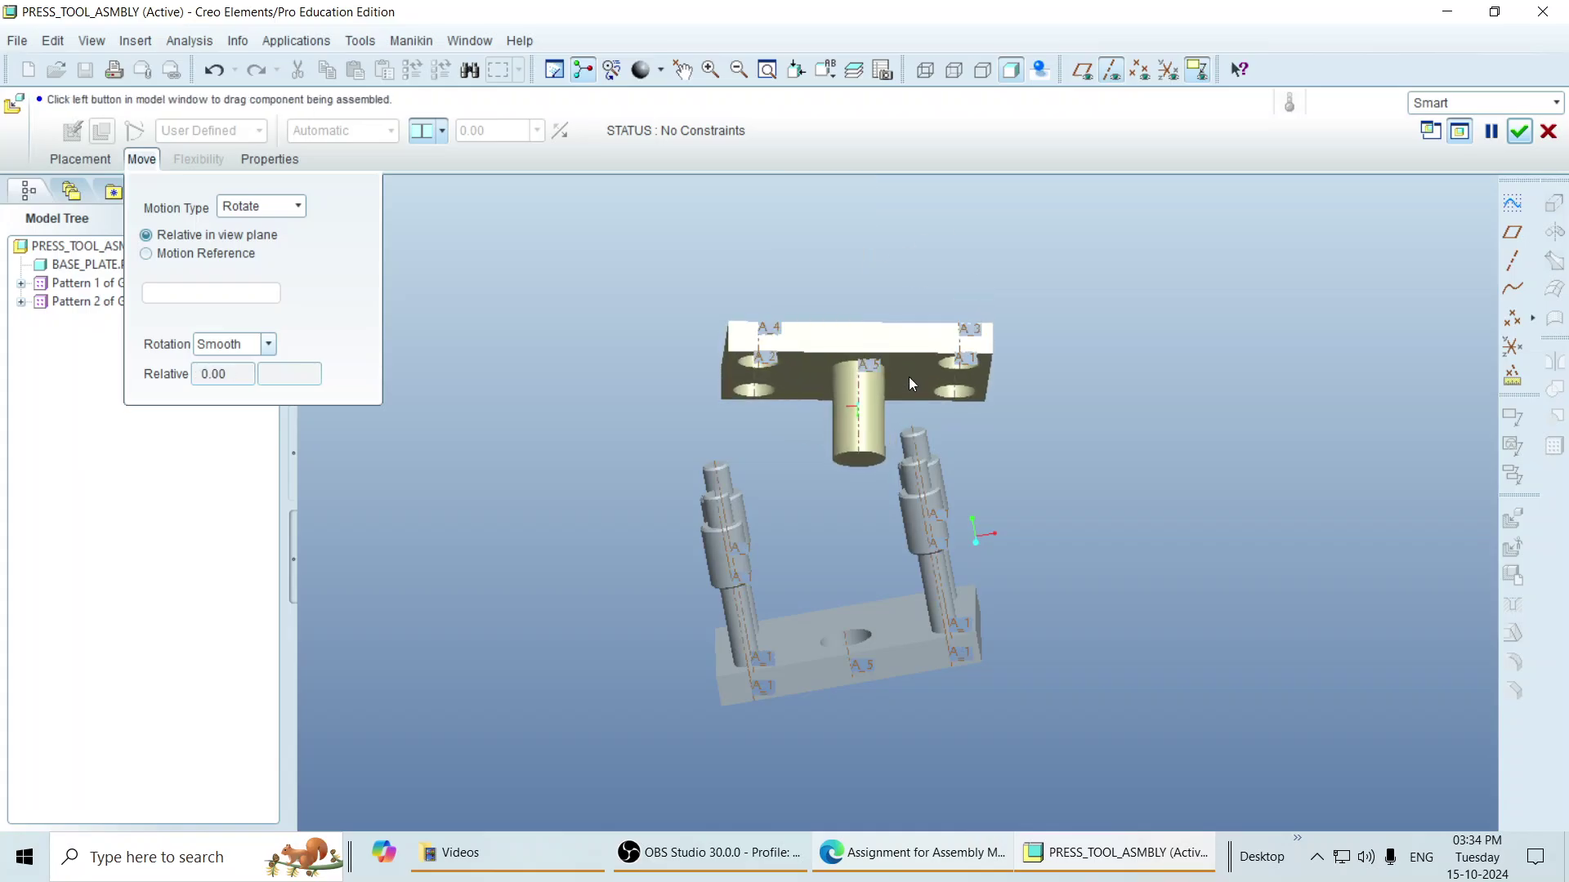
{"action": "left_click", "coordinate": [243, 206]}
{"action": "left_click", "coordinate": [131, 160]}
{"action": "left_click", "coordinate": [79, 159]}
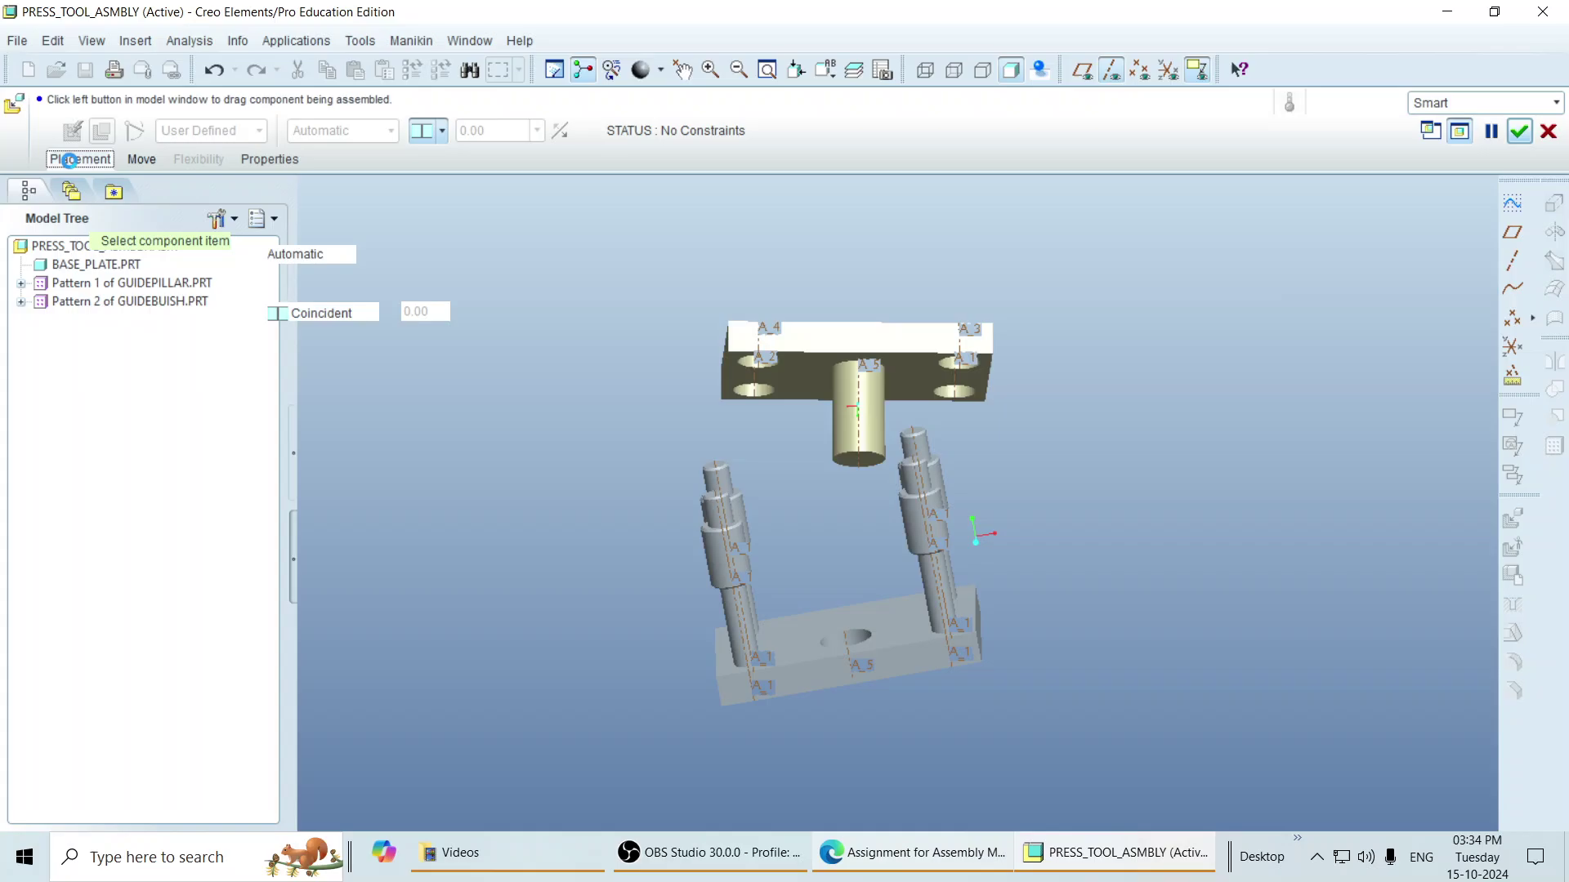
Step: Align the top plate's central axis with the base plate's axis A_5
{"action": "left_click", "coordinate": [364, 254]}
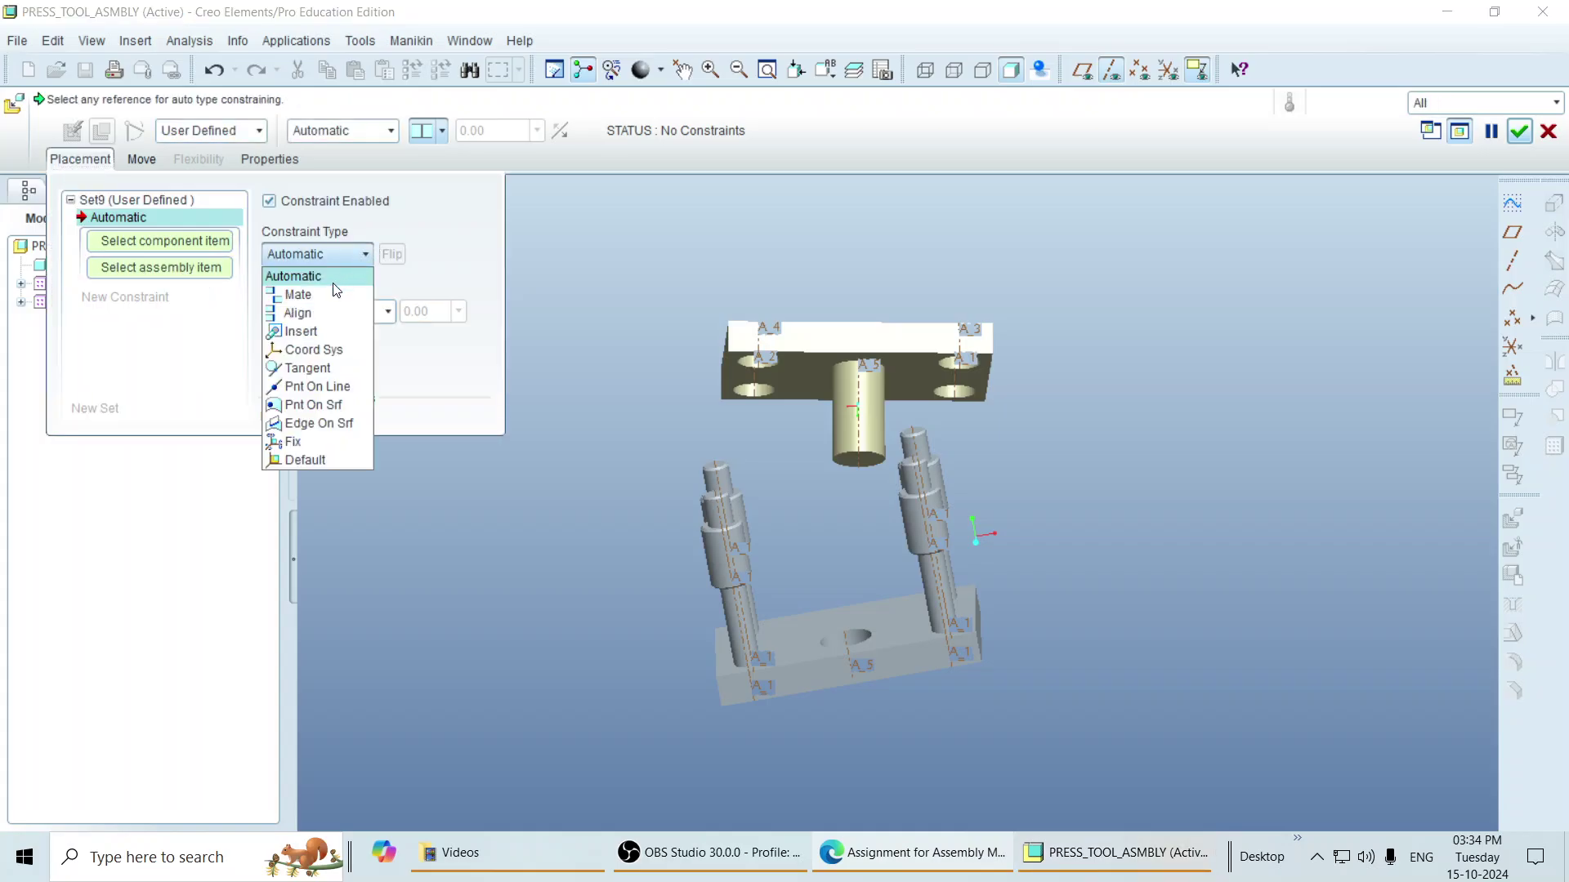
{"action": "left_click", "coordinate": [317, 304]}
{"action": "scroll", "coordinate": [891, 438], "scroll_direction": "up", "scroll_amount": 3}
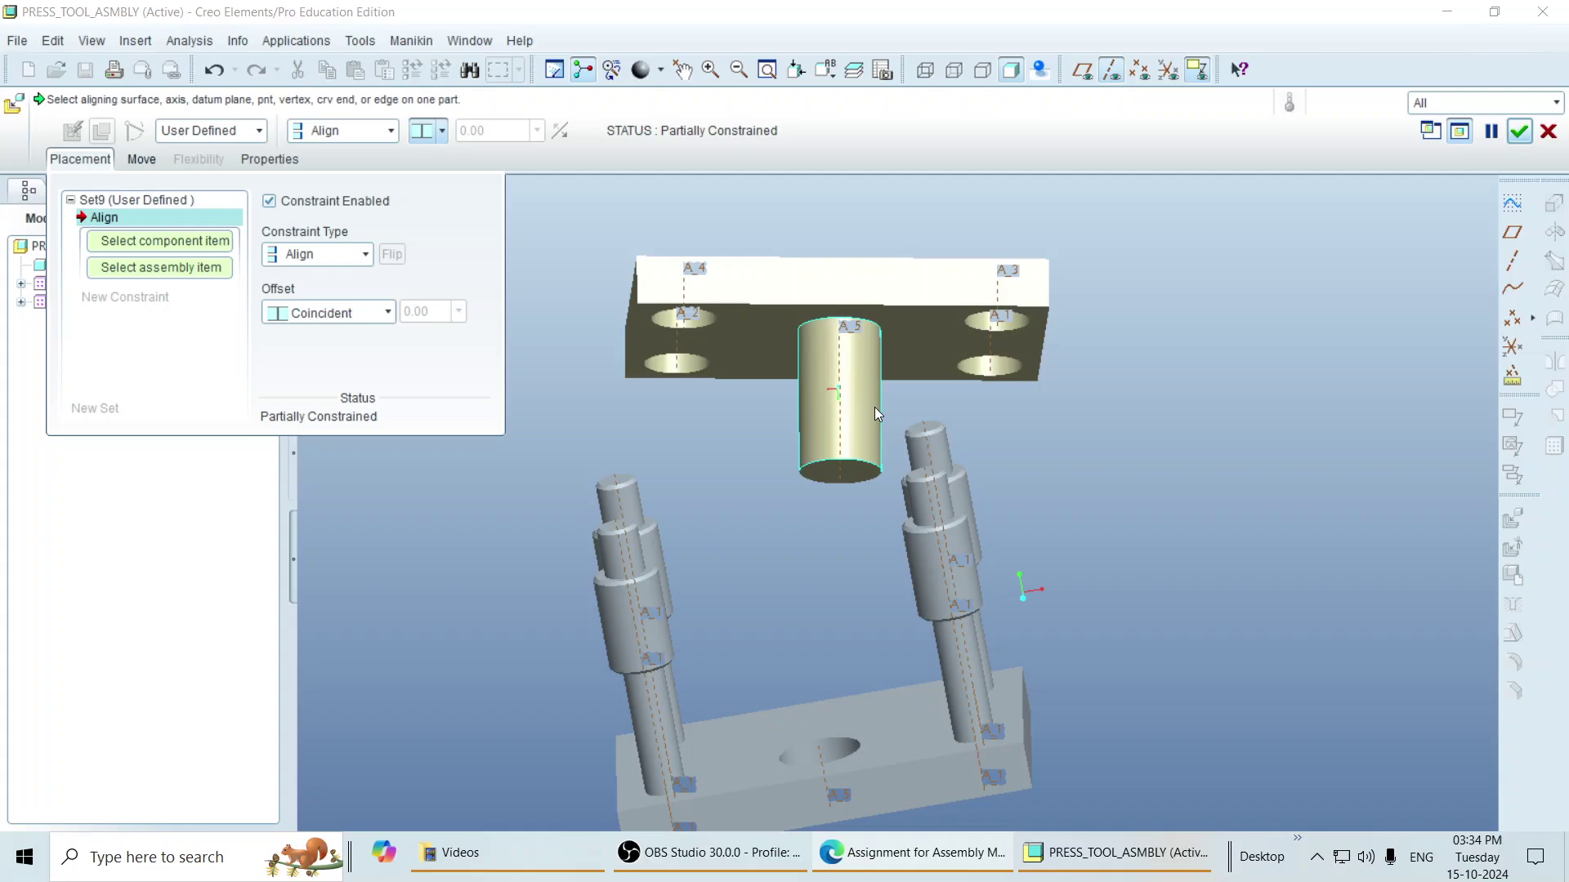
{"action": "left_click", "coordinate": [841, 395]}
{"action": "middle_click_drag", "start_coordinate": [841, 394], "coordinate": [997, 647]}
{"action": "left_click", "coordinate": [820, 603]}
Step: Align a top plate face with the guide bush face
{"action": "left_click", "coordinate": [152, 299]}
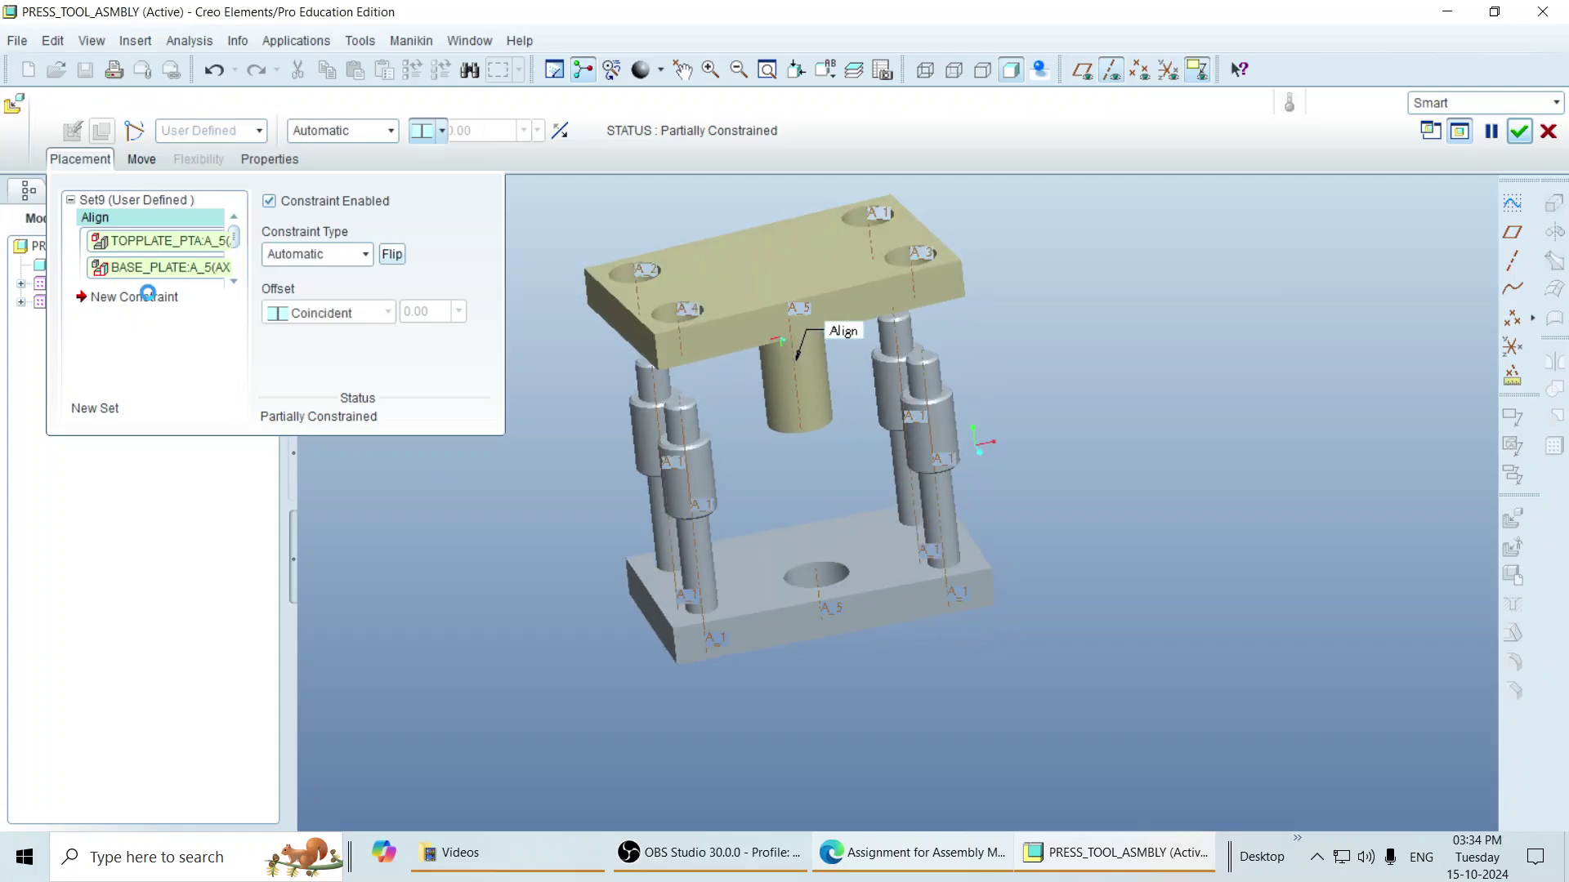
{"action": "left_click", "coordinate": [312, 255]}
{"action": "left_click", "coordinate": [296, 294]}
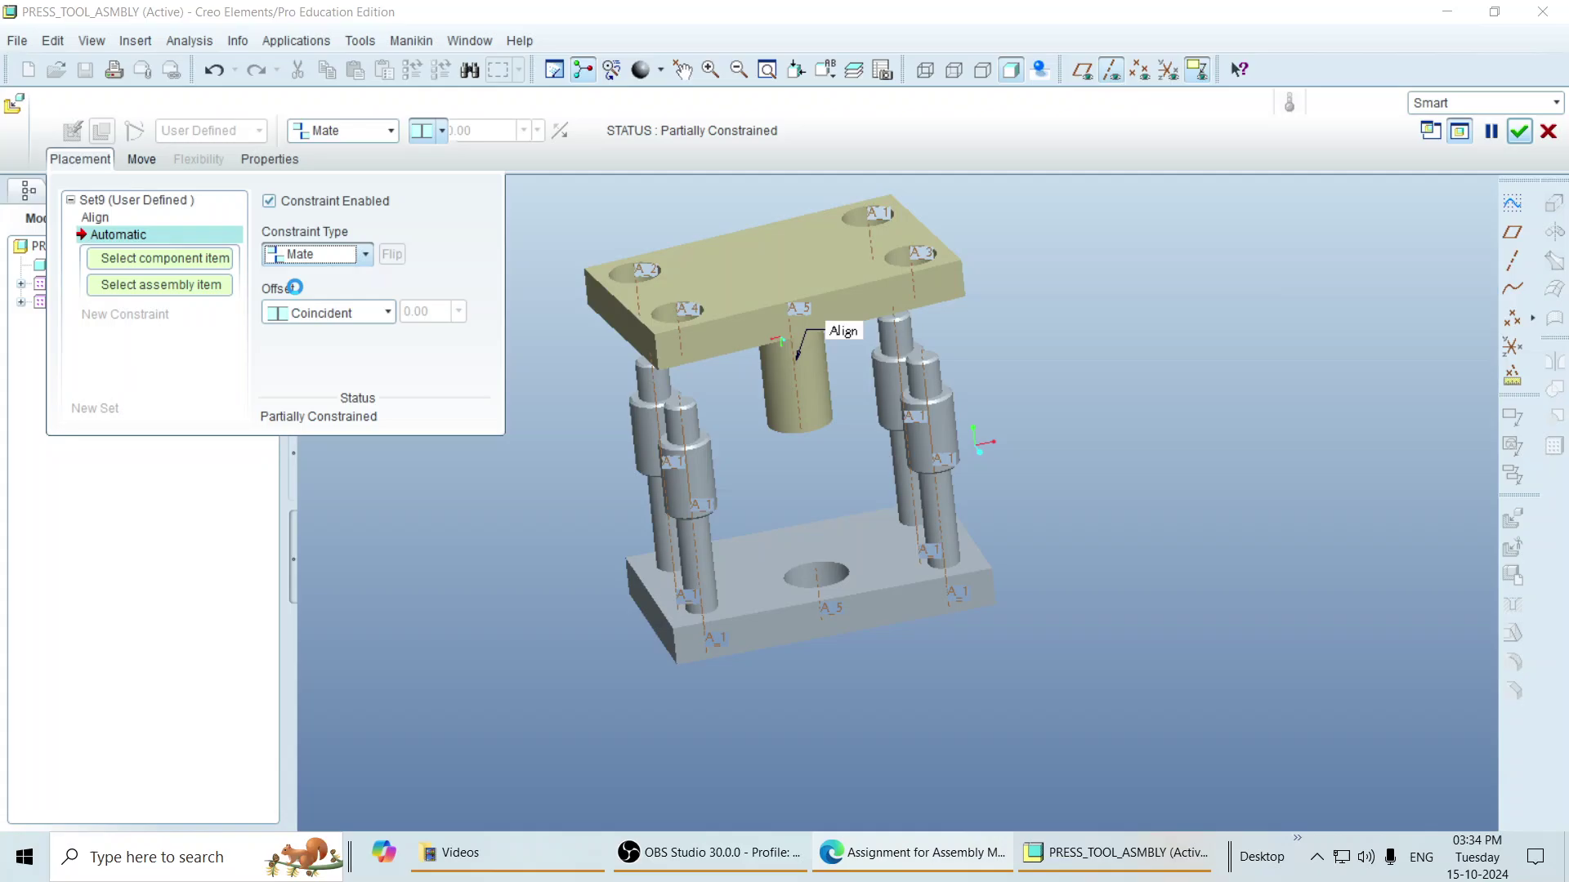
{"action": "left_click", "coordinate": [732, 286]}
{"action": "scroll", "coordinate": [670, 400], "scroll_direction": "up", "scroll_amount": 5}
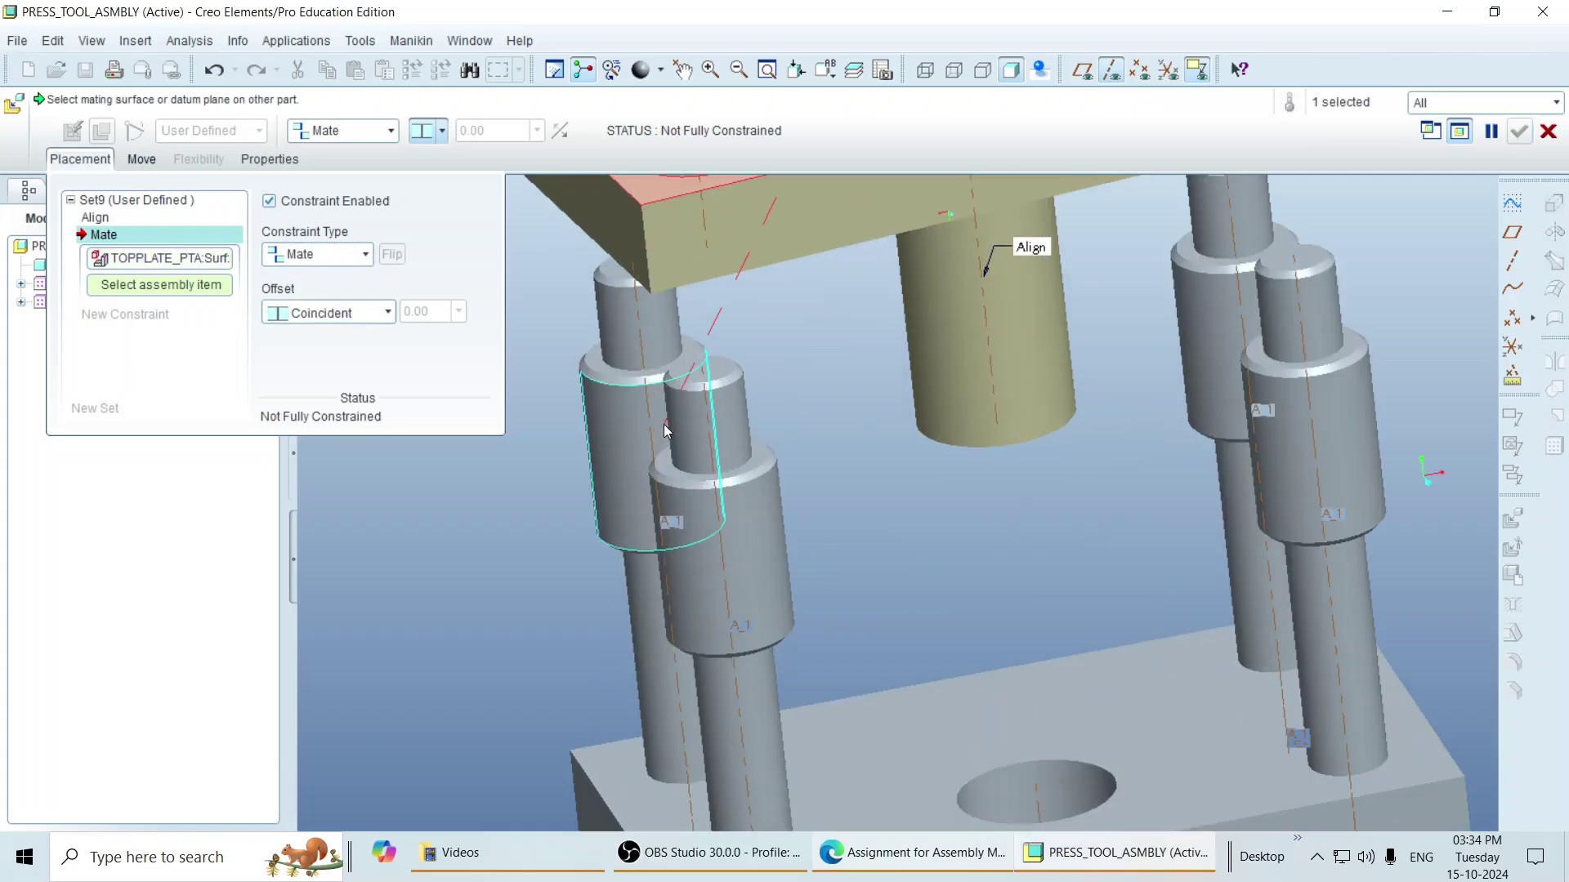
{"action": "left_click", "coordinate": [665, 464]}
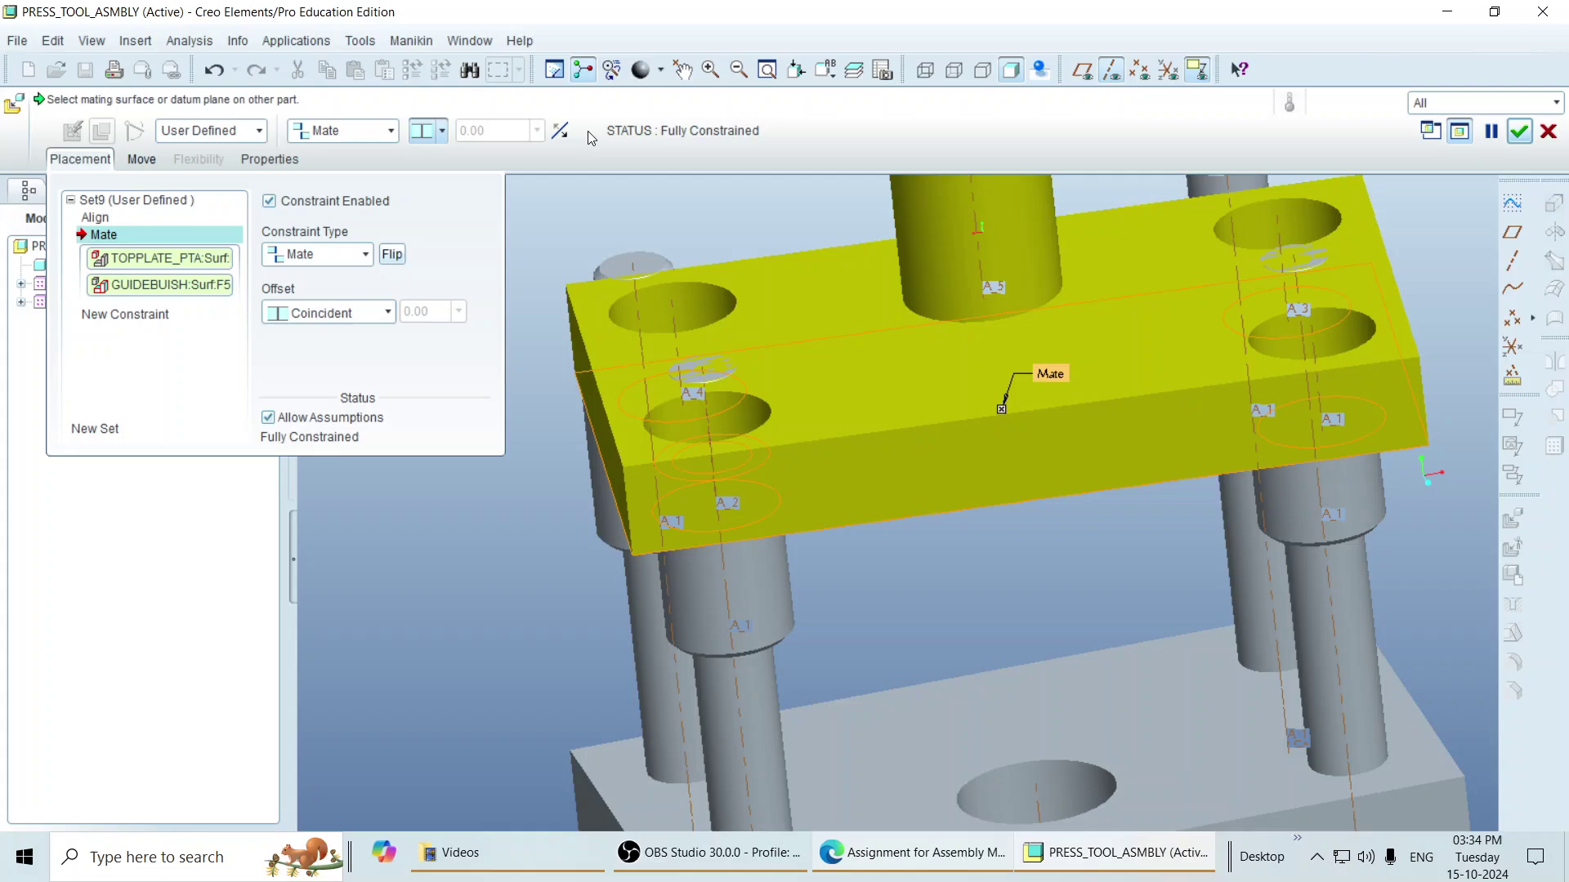
{"action": "left_click", "coordinate": [560, 131]}
{"action": "scroll", "coordinate": [767, 378], "scroll_direction": "down", "scroll_amount": 4}
{"action": "middle_click_drag", "start_coordinate": [767, 380], "coordinate": [580, 546]}
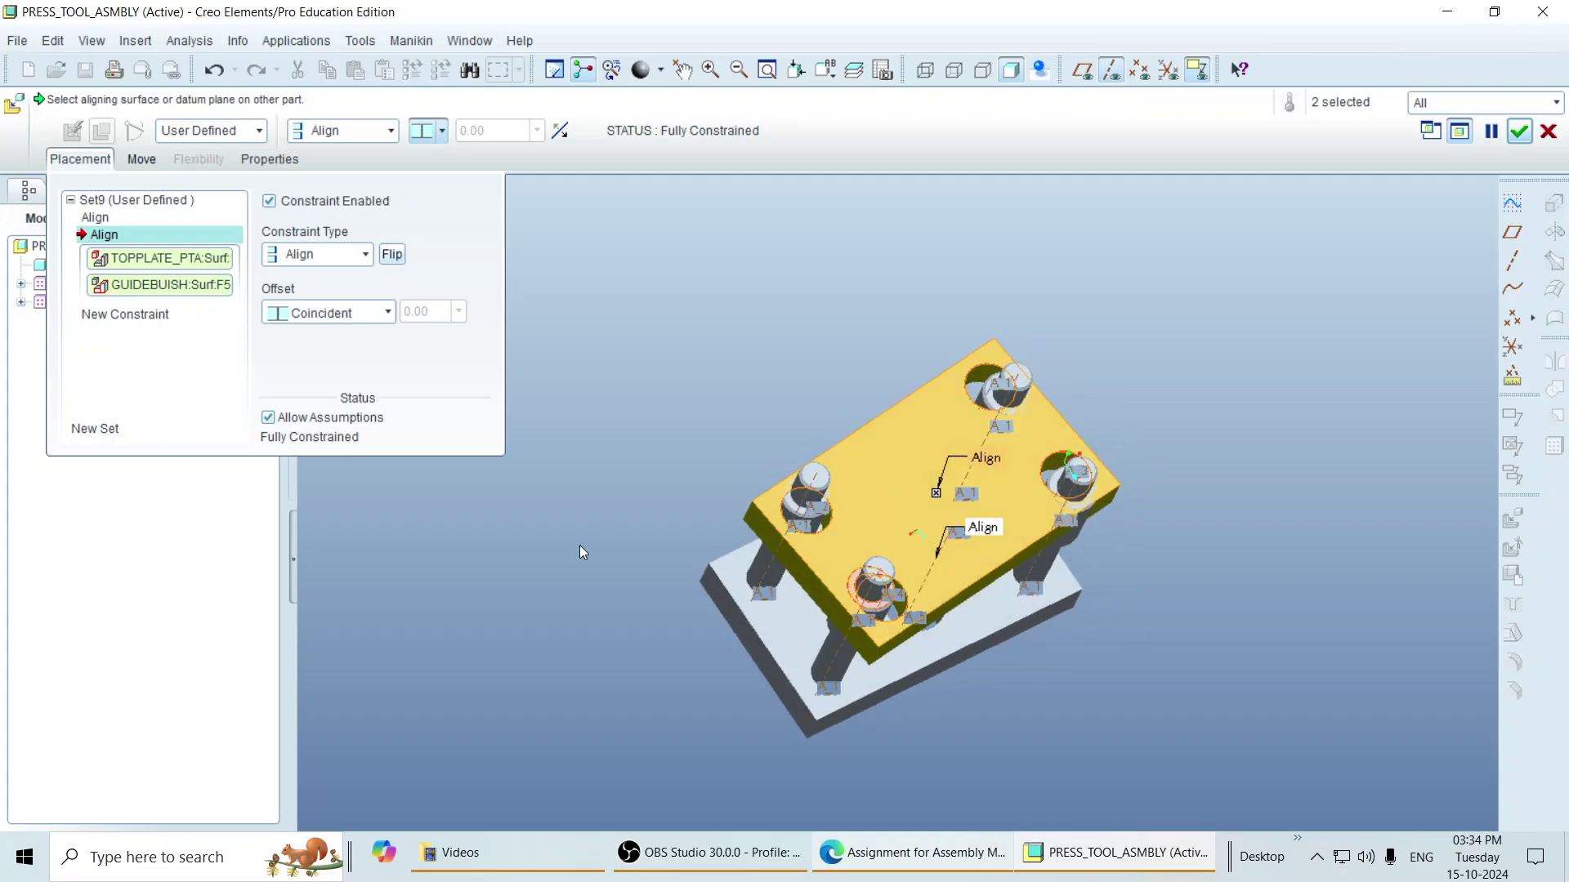
Step: Seat a top plate hole on a guide bush's cylindrical surface, fully constraining the plate
{"action": "left_click", "coordinate": [163, 321]}
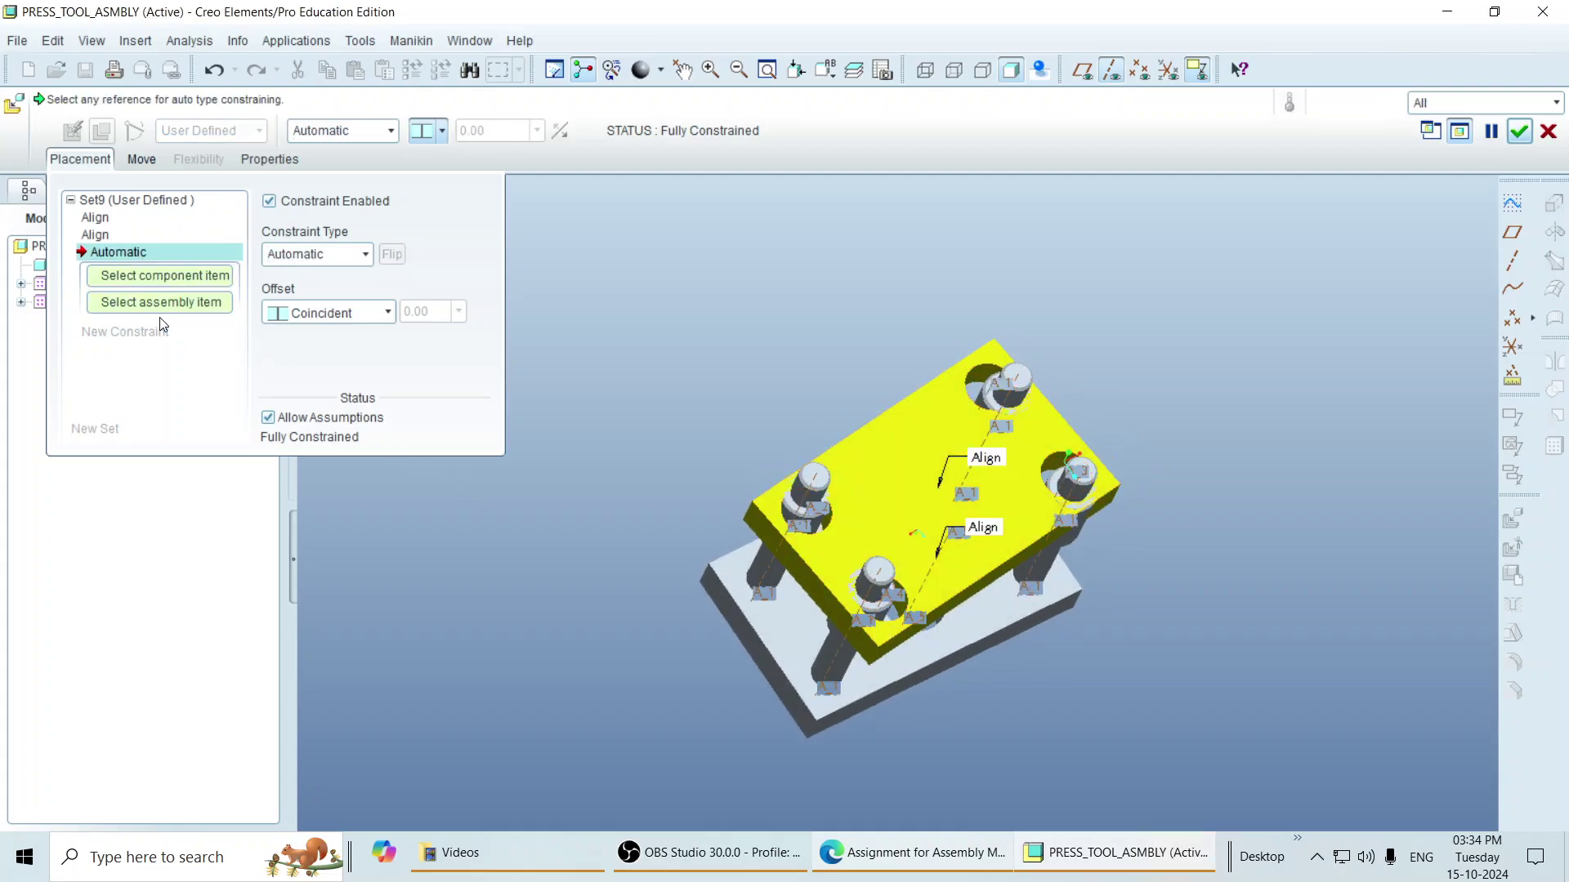
{"action": "left_click", "coordinate": [325, 253]}
{"action": "left_click", "coordinate": [311, 313]}
{"action": "scroll", "coordinate": [735, 490], "scroll_direction": "up", "scroll_amount": 3}
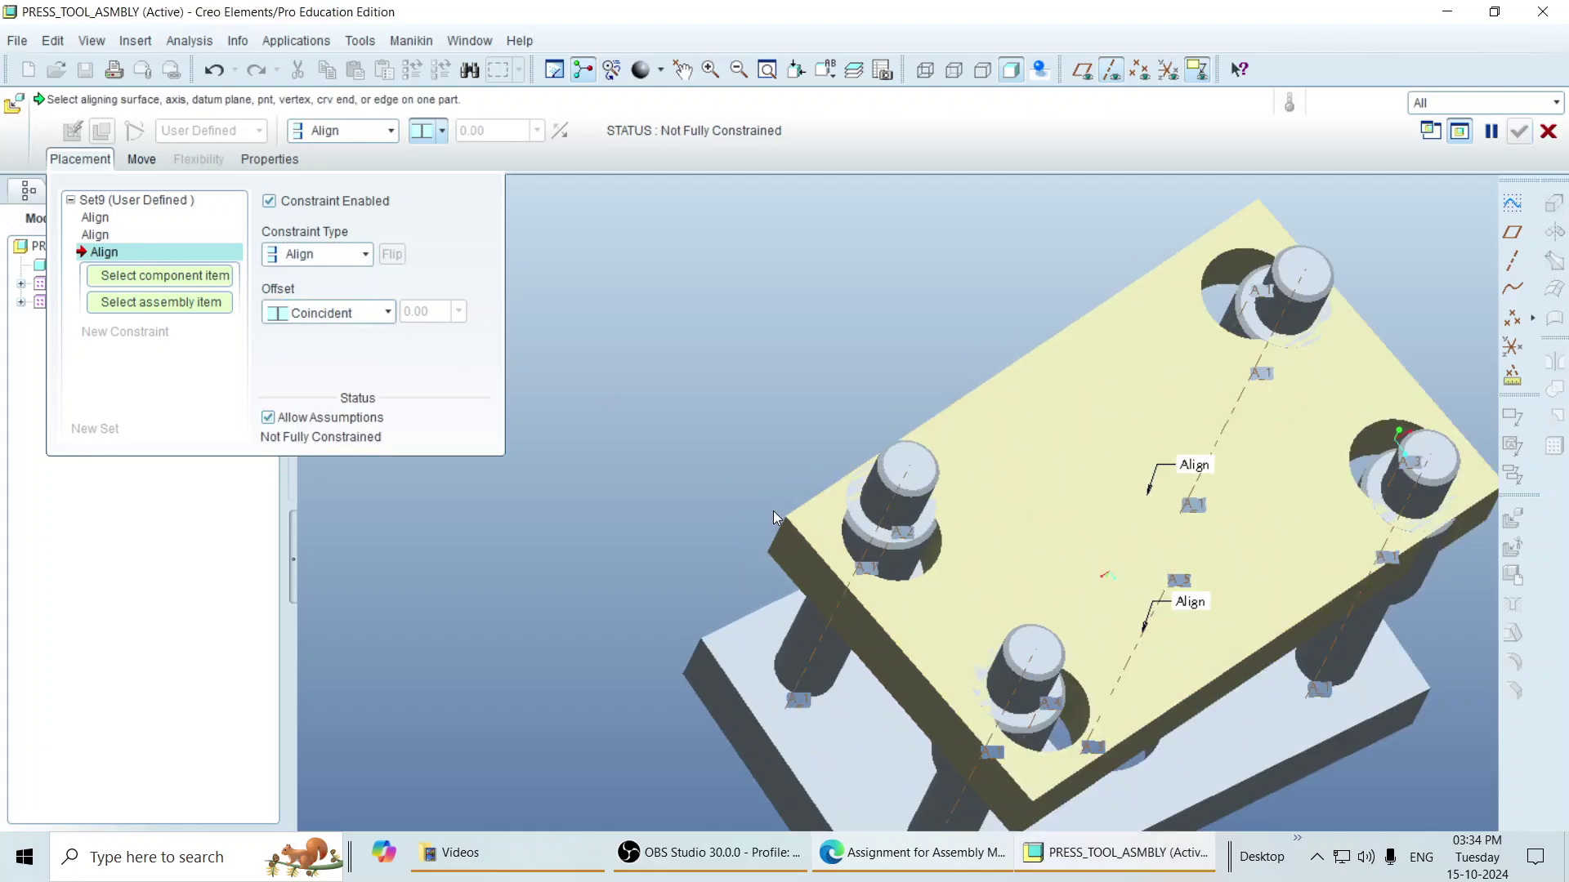
{"action": "key", "text": "ctrl+d"}
{"action": "scroll", "coordinate": [830, 345], "scroll_direction": "up", "scroll_amount": 5}
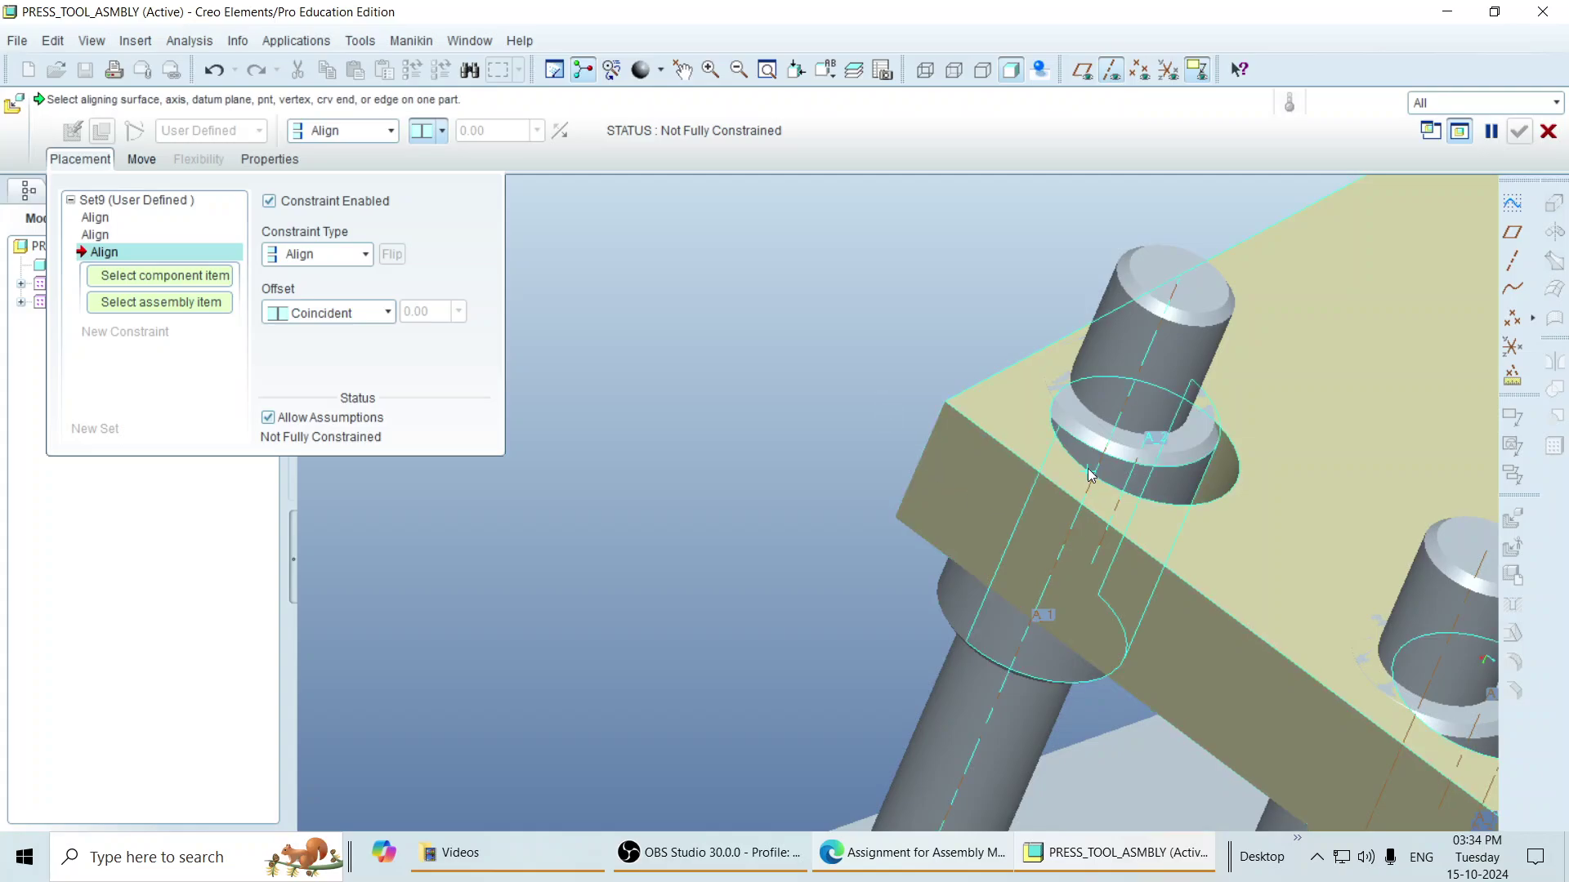
{"action": "left_click", "coordinate": [1120, 486]}
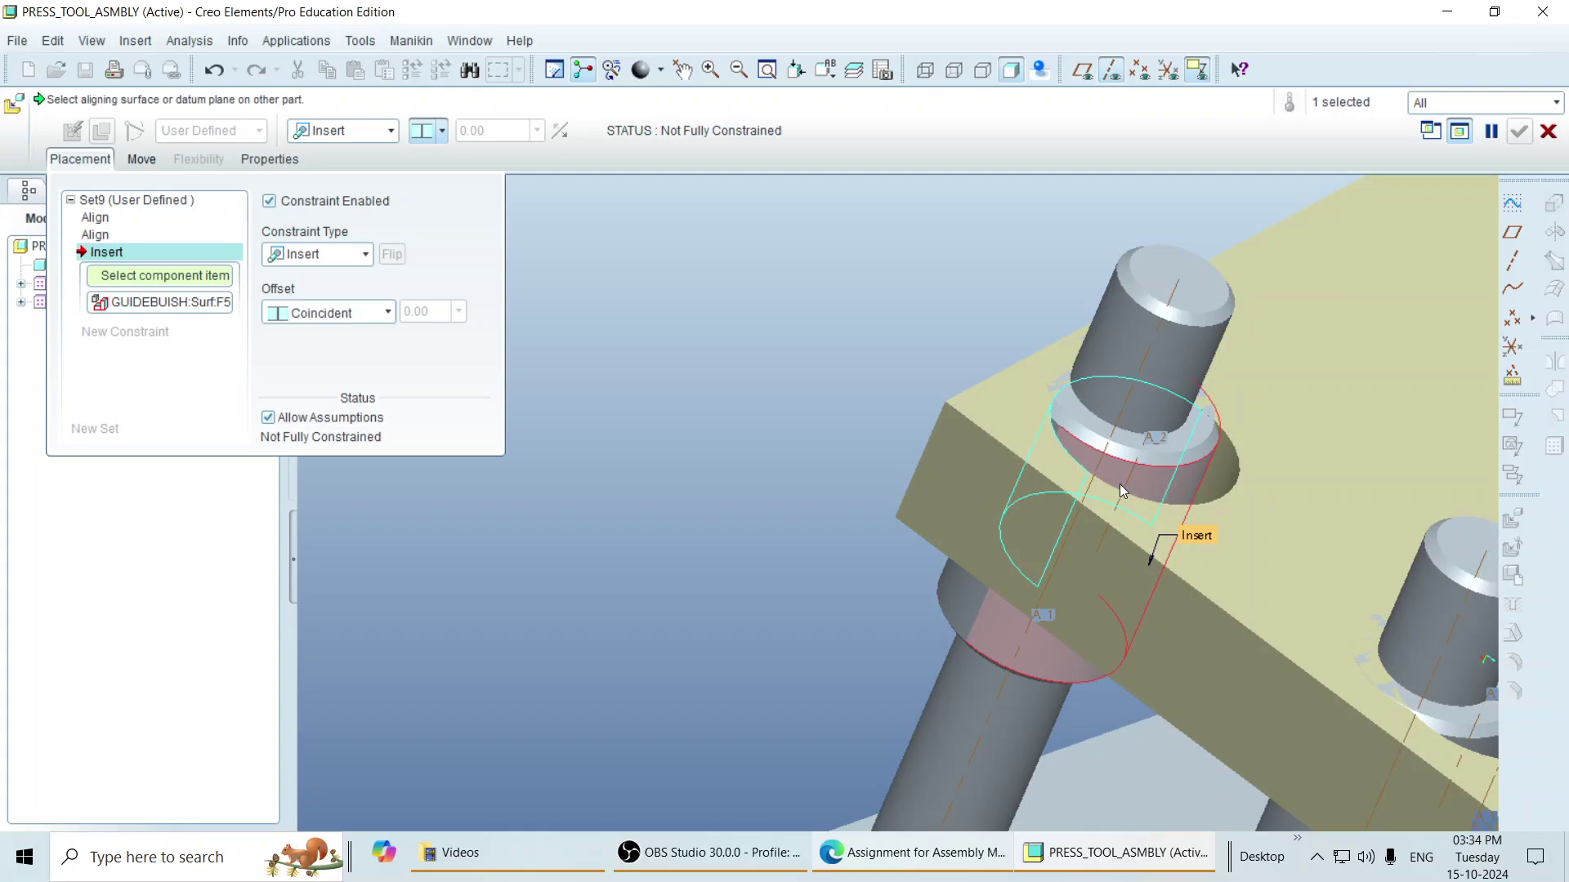
{"action": "left_click", "coordinate": [1125, 484]}
{"action": "scroll", "coordinate": [899, 478], "scroll_direction": "down", "scroll_amount": 2}
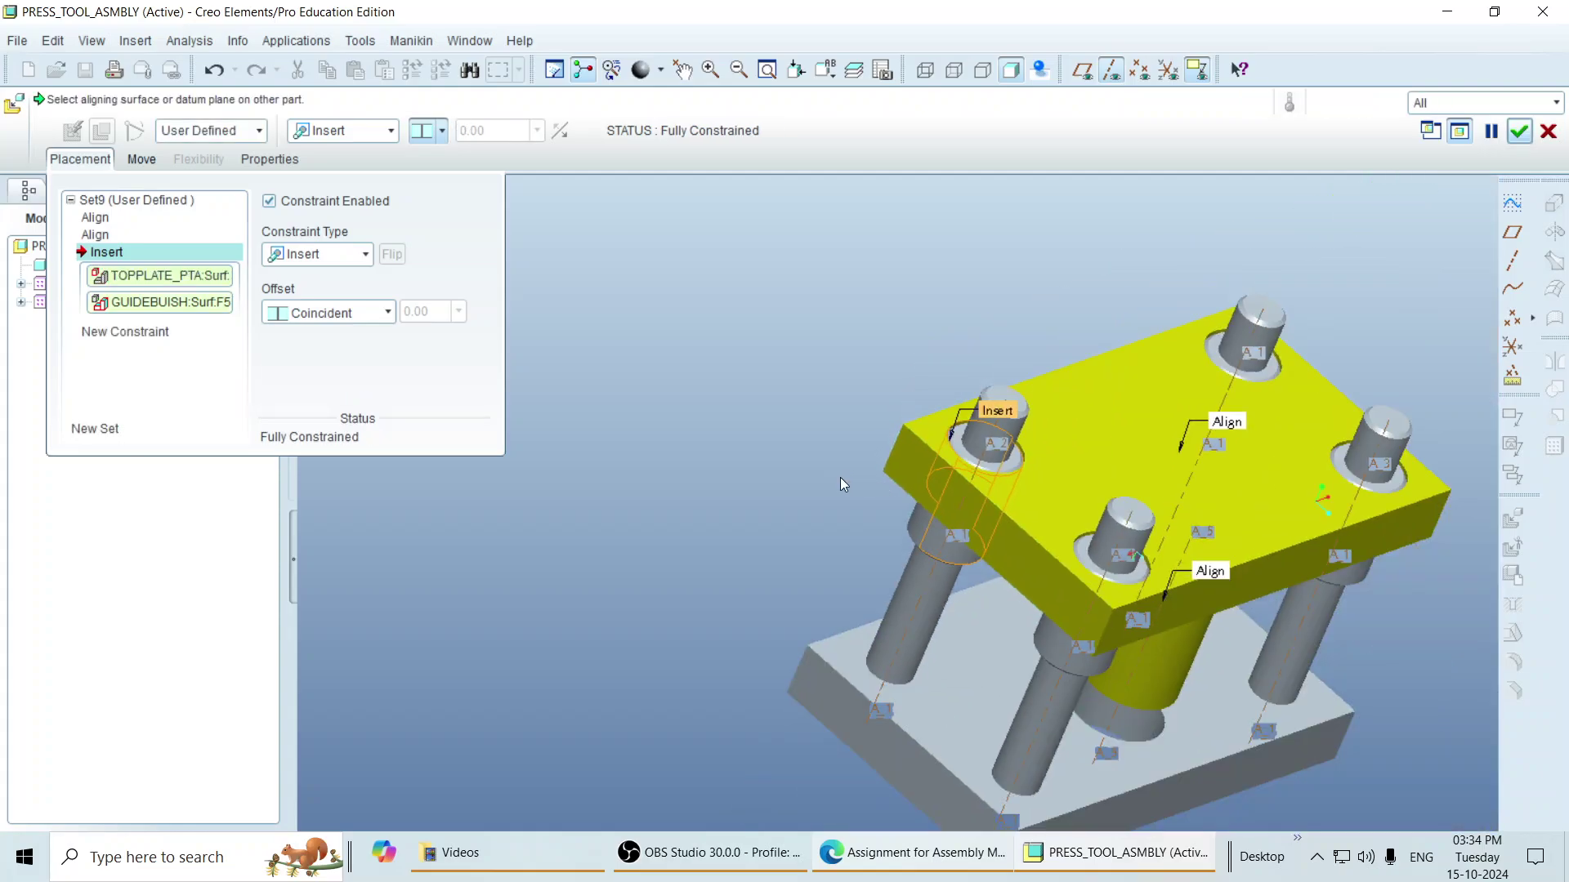
{"action": "middle_click_drag", "start_coordinate": [840, 477], "coordinate": [870, 497]}
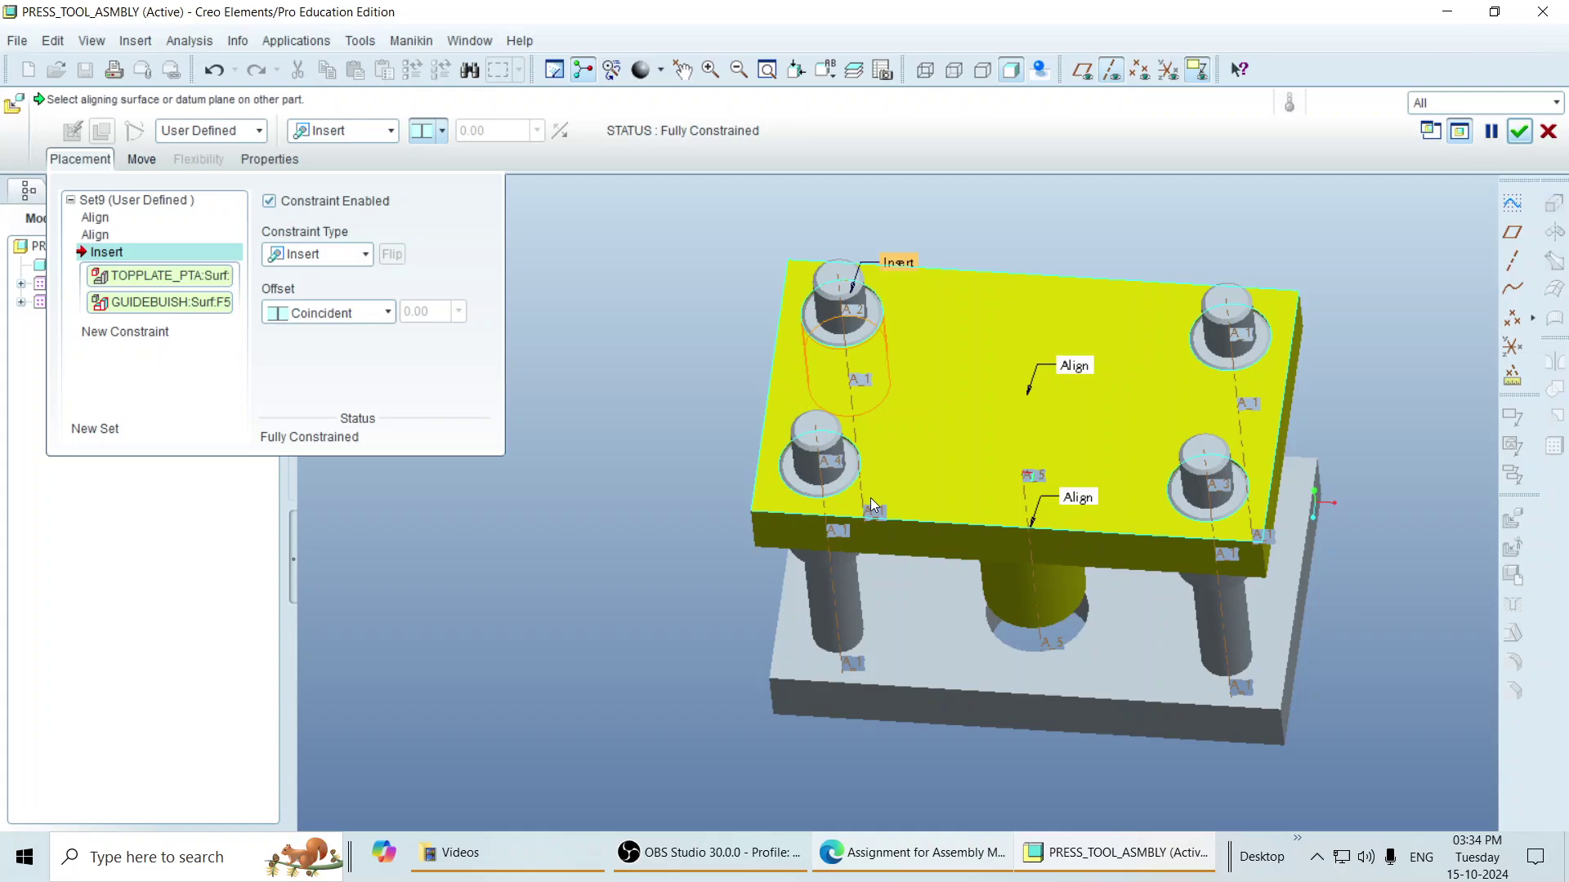
{"action": "scroll", "coordinate": [874, 495], "scroll_direction": "down", "scroll_amount": 3}
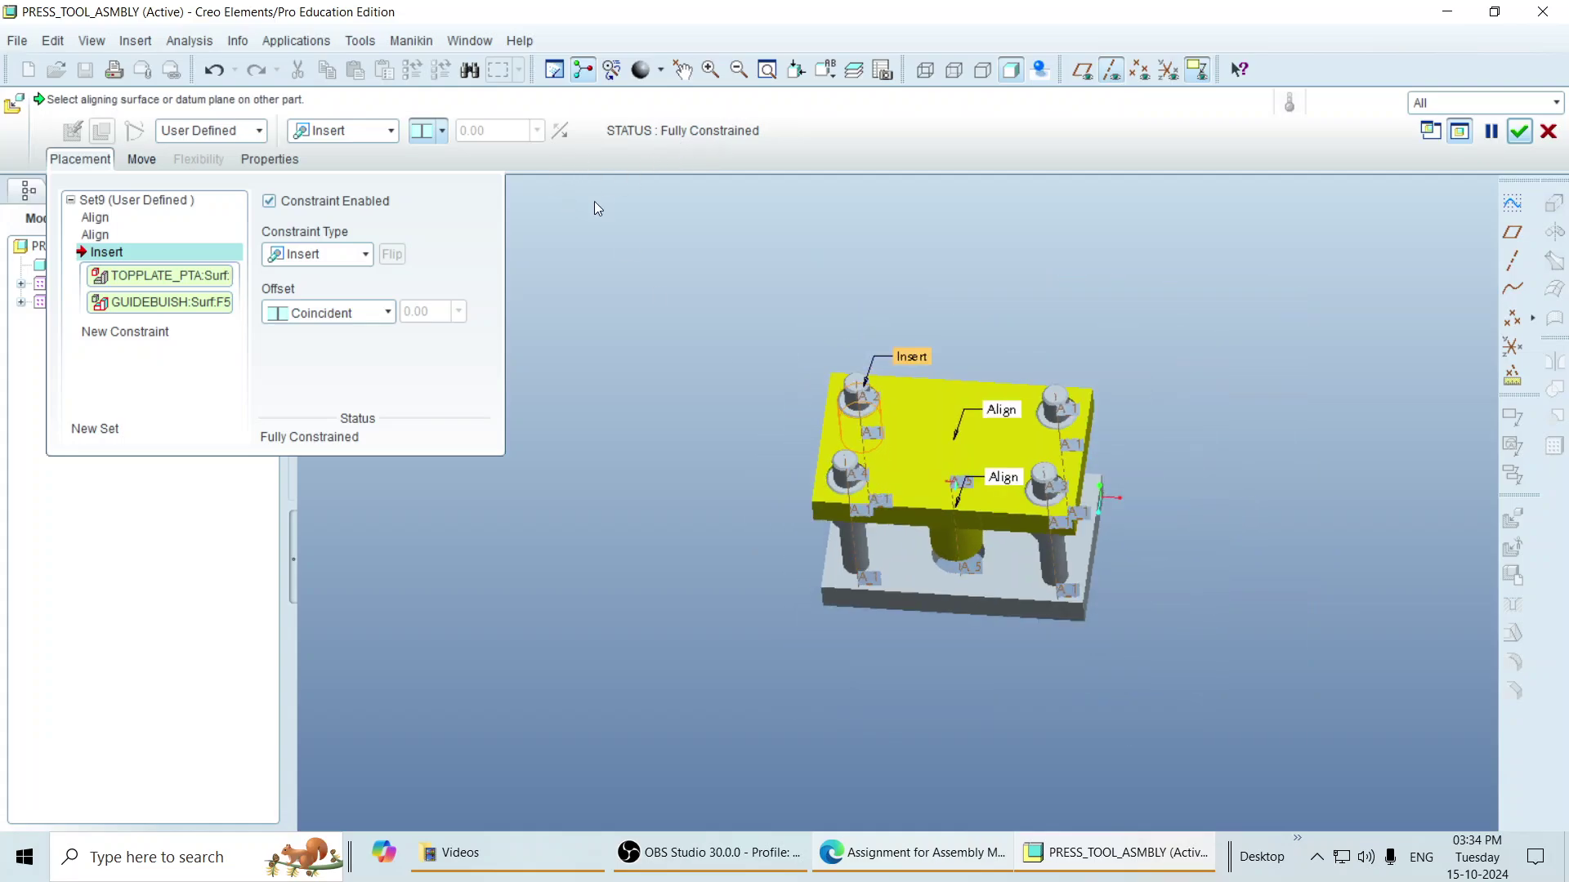
Step: Accept the top plate placement and view the assembly from an oblique angle
{"action": "left_click", "coordinate": [1518, 132]}
{"action": "scroll", "coordinate": [1255, 376], "scroll_direction": "up", "scroll_amount": 3}
{"action": "mouse_move", "coordinate": [1255, 376]}
{"action": "middle_mouse_down"}
{"action": "mouse_move", "coordinate": [1218, 390]}
{"action": "mouse_move", "coordinate": [1221, 412]}
{"action": "mouse_move", "coordinate": [1244, 409]}
{"action": "mouse_move", "coordinate": [1257, 487]}
{"action": "mouse_move", "coordinate": [1079, 479]}
{"action": "mouse_move", "coordinate": [1092, 521]}
{"action": "mouse_move", "coordinate": [1144, 457]}
{"action": "mouse_move", "coordinate": [1062, 400]}
{"action": "mouse_move", "coordinate": [1062, 574]}
{"action": "middle_mouse_up"}
{"action": "scroll", "coordinate": [1078, 479], "scroll_direction": "down", "scroll_amount": 3}
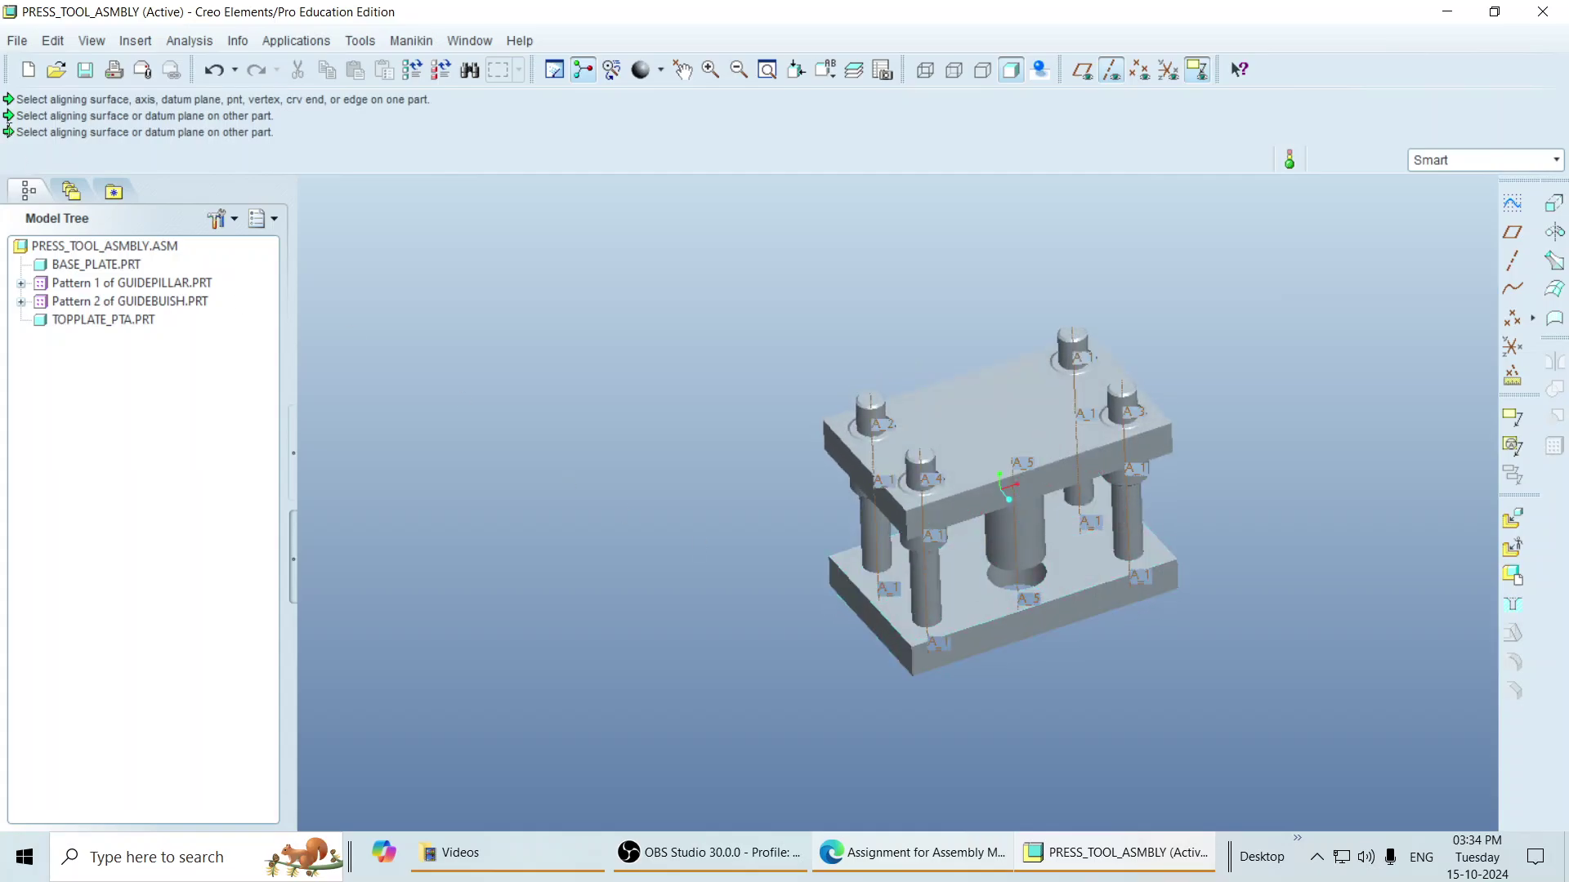
Step: Explode the assembly into its separate parts with Explode View
{"action": "left_click", "coordinate": [93, 45]}
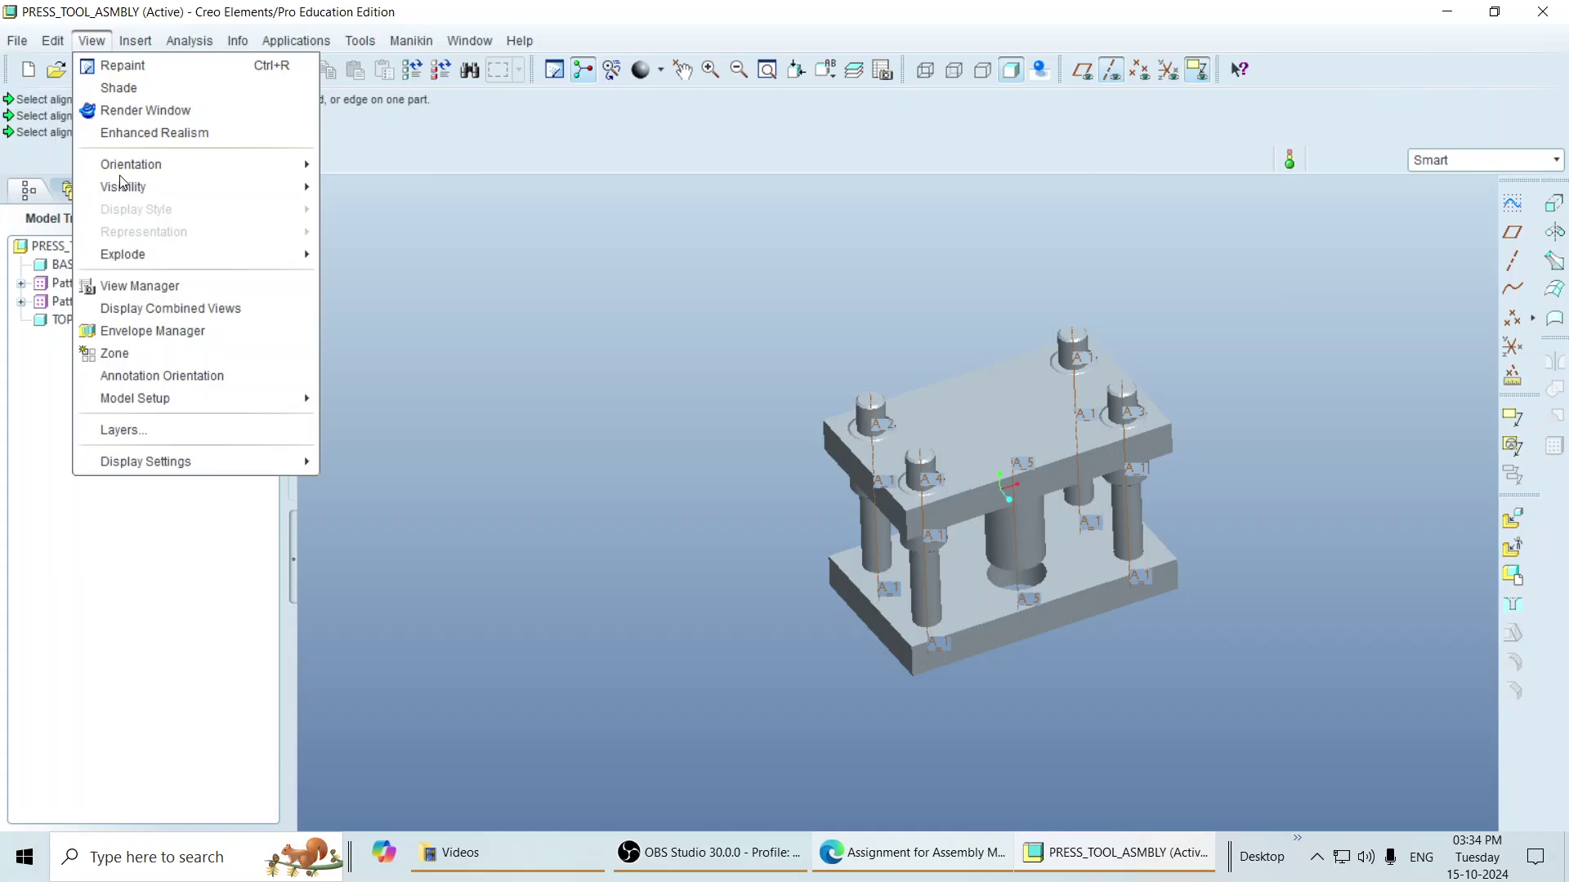
{"action": "mouse_move", "coordinate": [176, 258]}
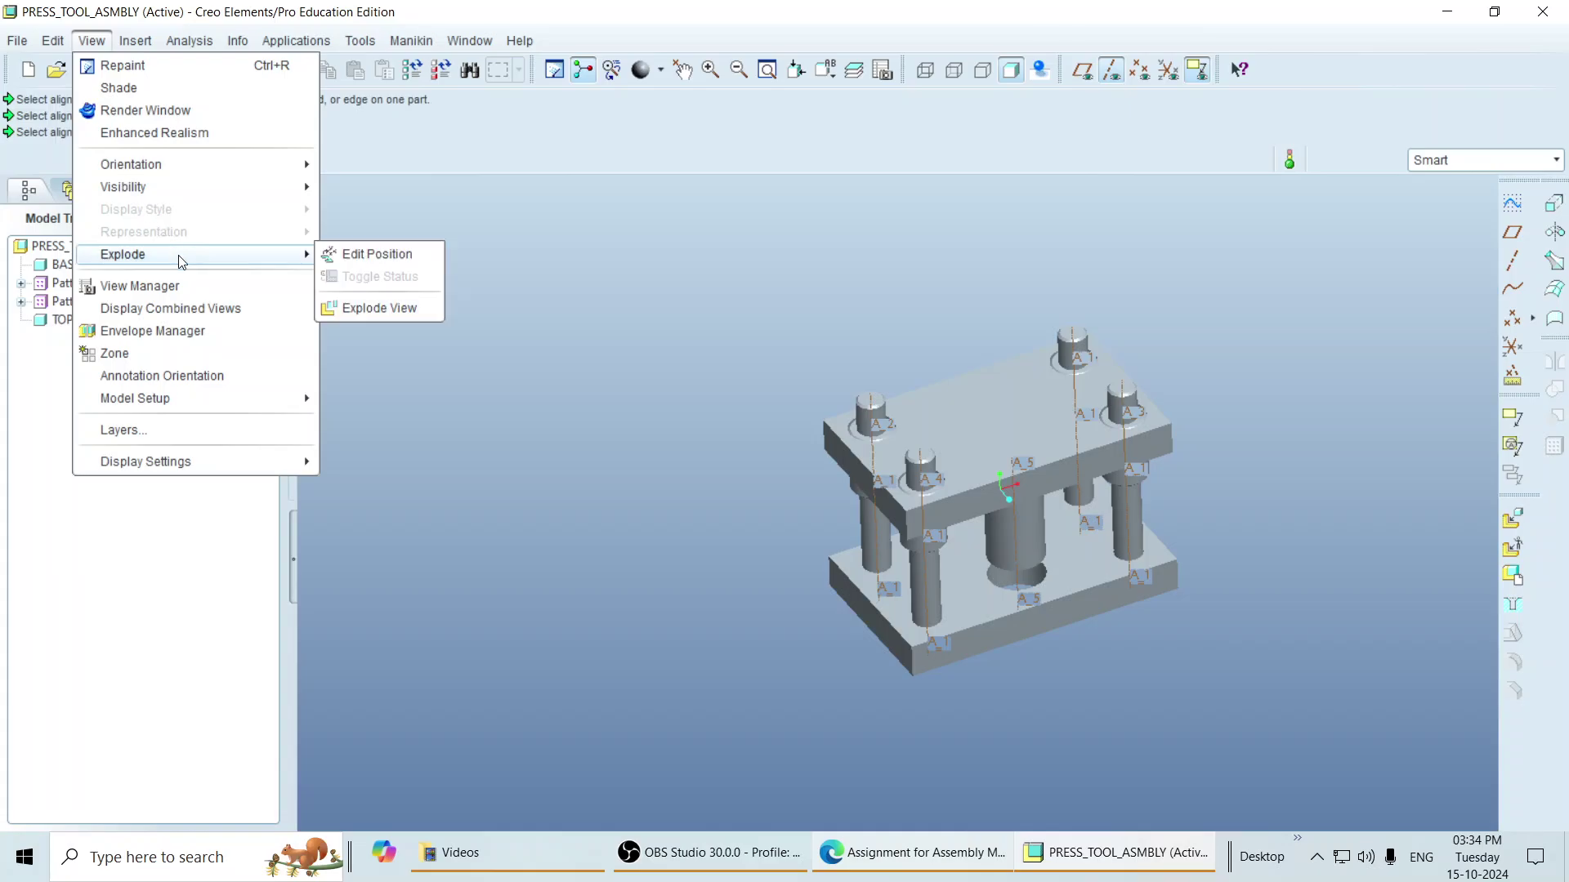
{"action": "left_click", "coordinate": [357, 311]}
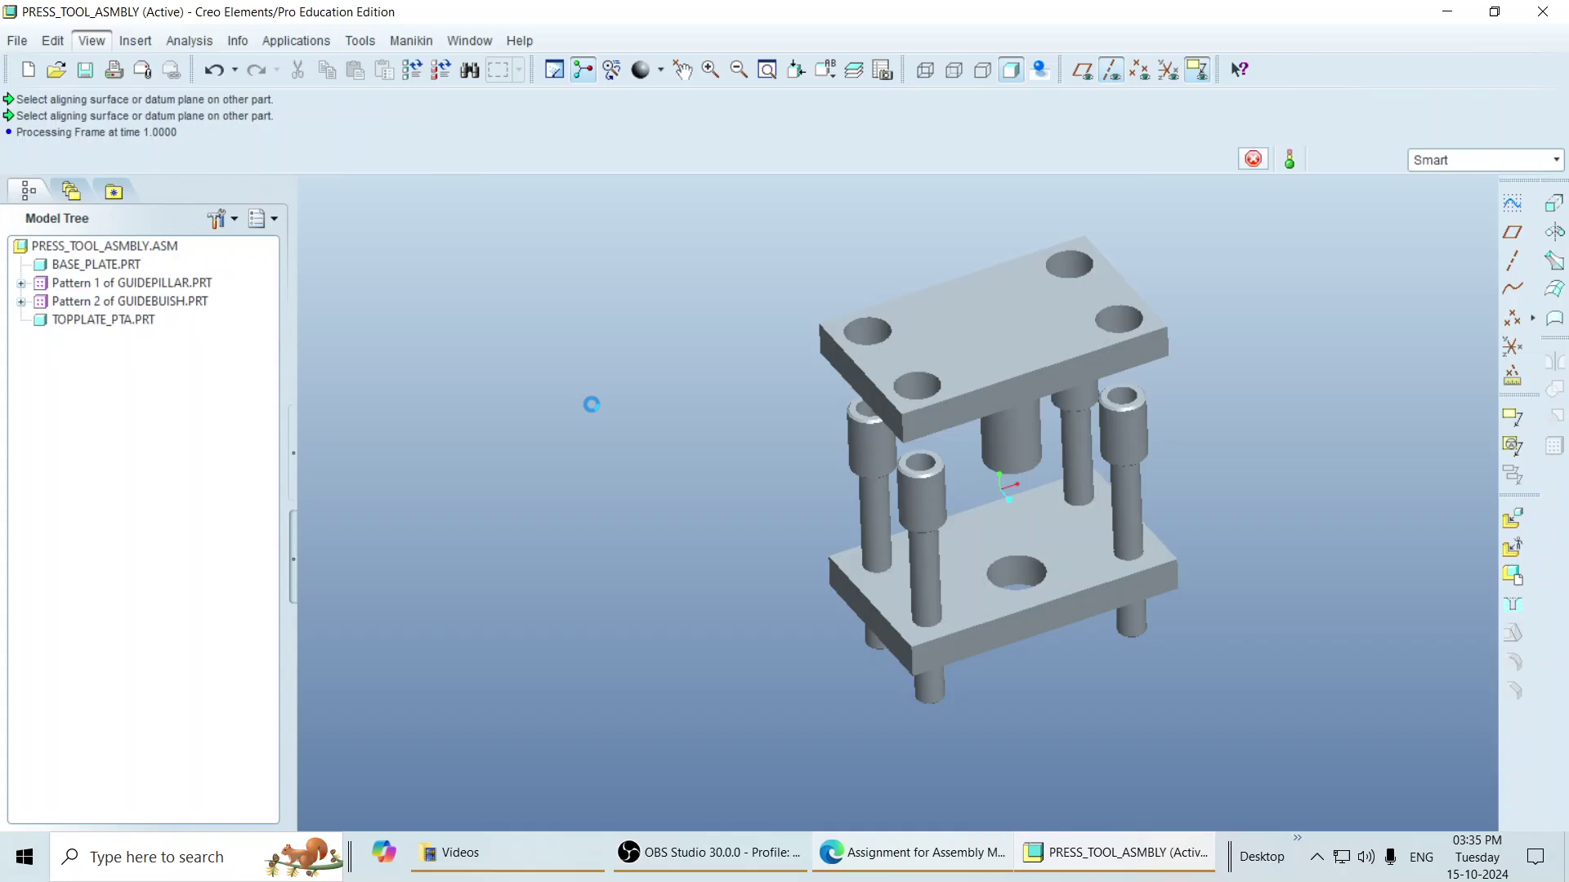
{"action": "mouse_move", "coordinate": [814, 583]}
{"action": "middle_mouse_down"}
{"action": "mouse_move", "coordinate": [952, 604]}
{"action": "mouse_move", "coordinate": [904, 612]}
{"action": "mouse_move", "coordinate": [735, 585]}
{"action": "mouse_move", "coordinate": [739, 630]}
{"action": "mouse_move", "coordinate": [759, 647]}
{"action": "middle_mouse_up"}
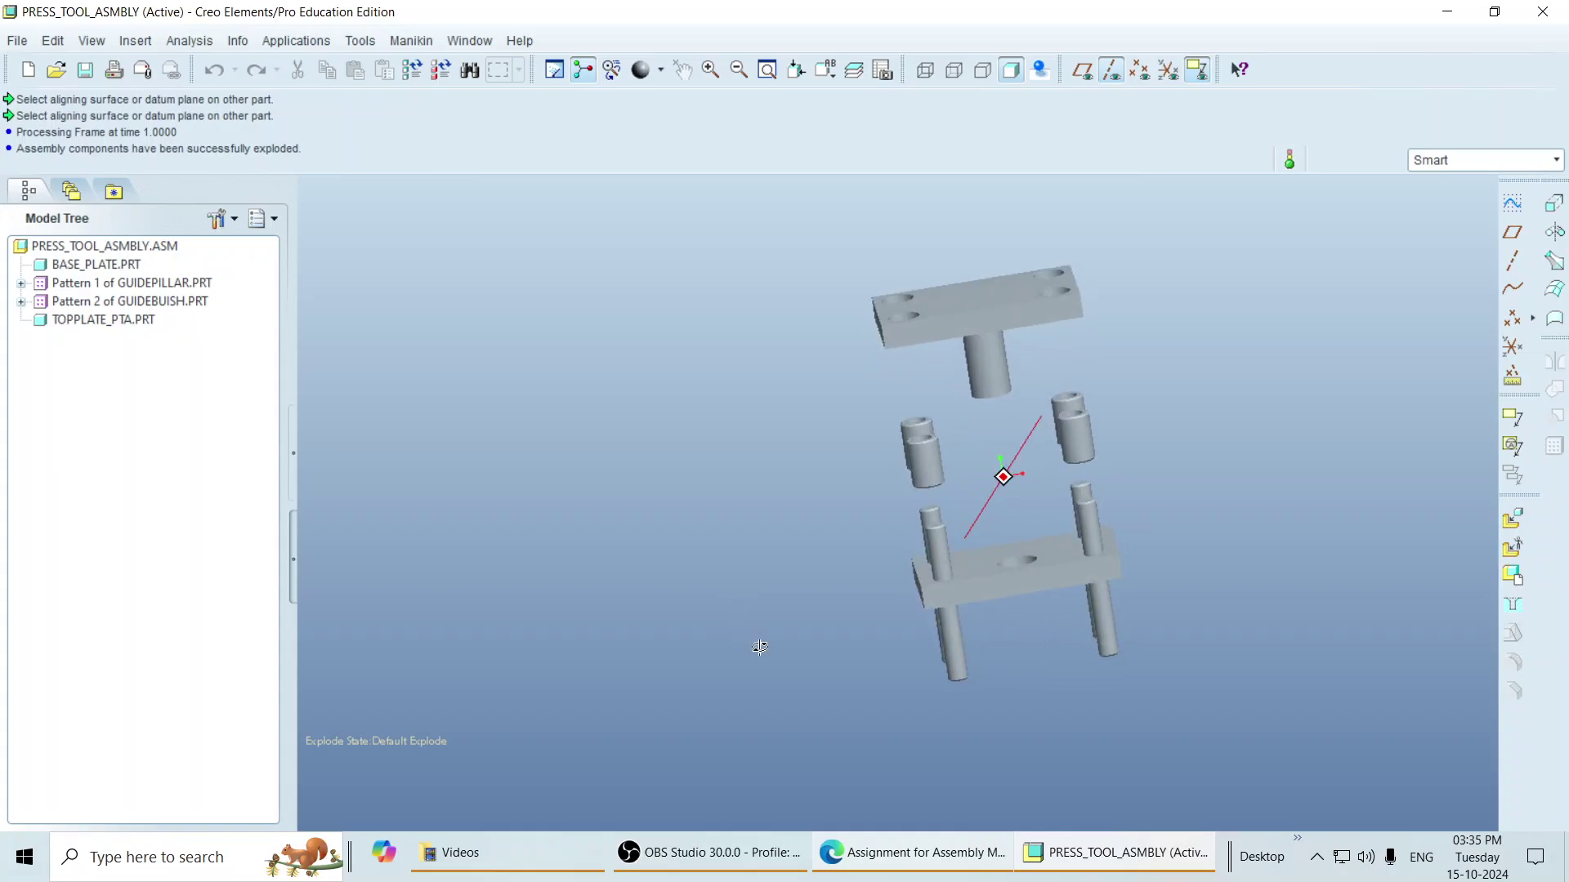
Step: Collapse the exploded assembly back together with Unexplode View
{"action": "left_click", "coordinate": [91, 41]}
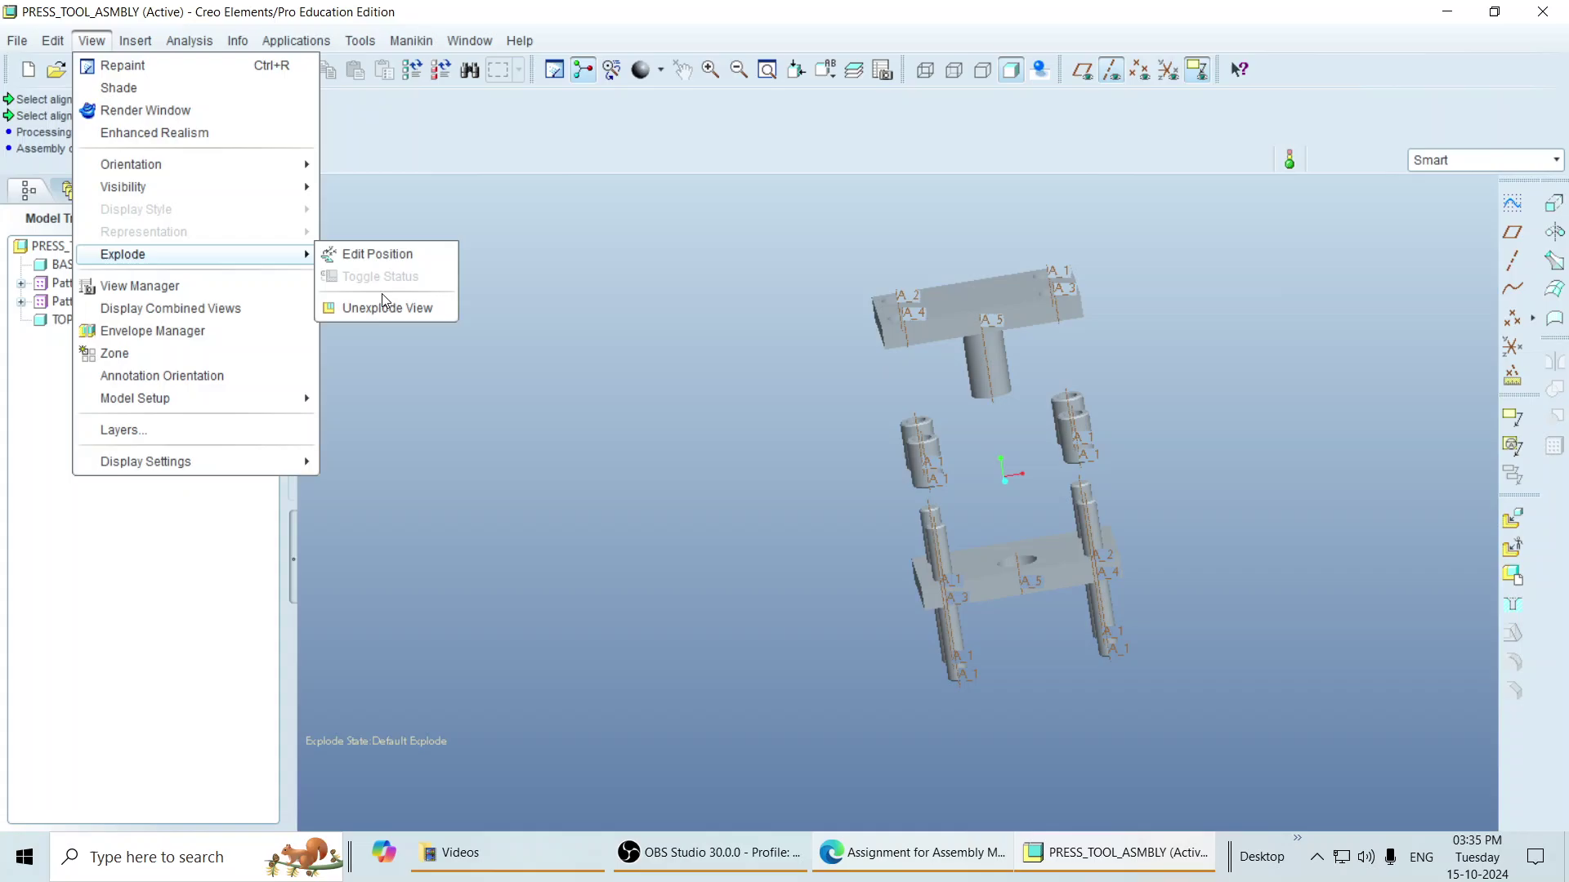
{"action": "left_click", "coordinate": [384, 307]}
{"action": "mouse_move", "coordinate": [634, 493]}
{"action": "middle_mouse_down"}
{"action": "mouse_move", "coordinate": [697, 455]}
{"action": "mouse_move", "coordinate": [812, 551]}
{"action": "mouse_move", "coordinate": [718, 463]}
{"action": "mouse_move", "coordinate": [567, 438]}
{"action": "mouse_move", "coordinate": [547, 602]}
{"action": "mouse_move", "coordinate": [476, 515]}
{"action": "middle_mouse_up"}
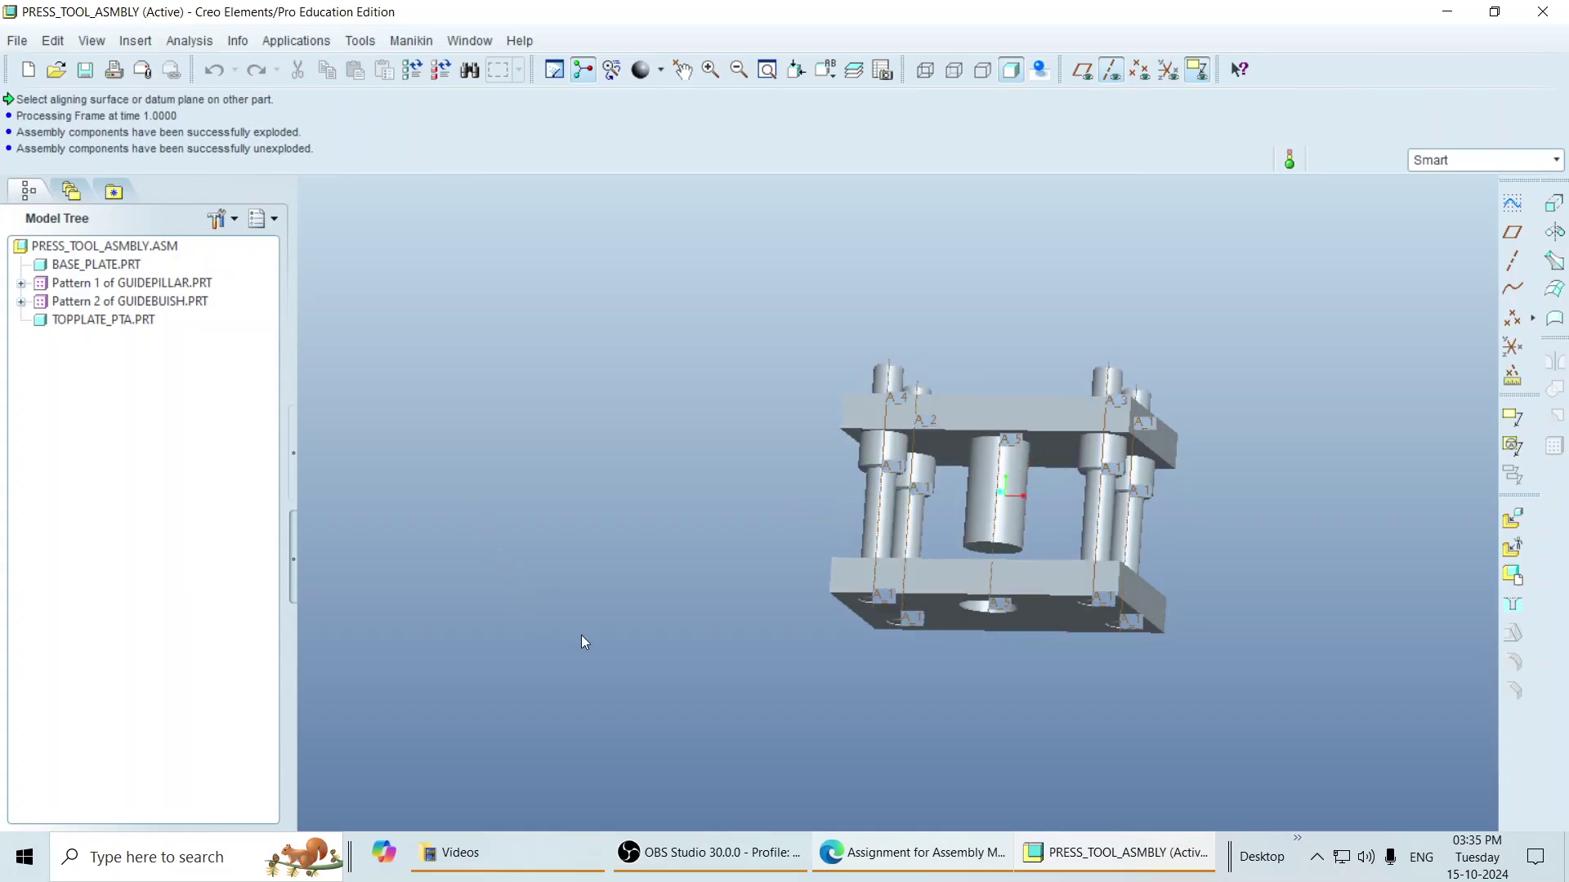